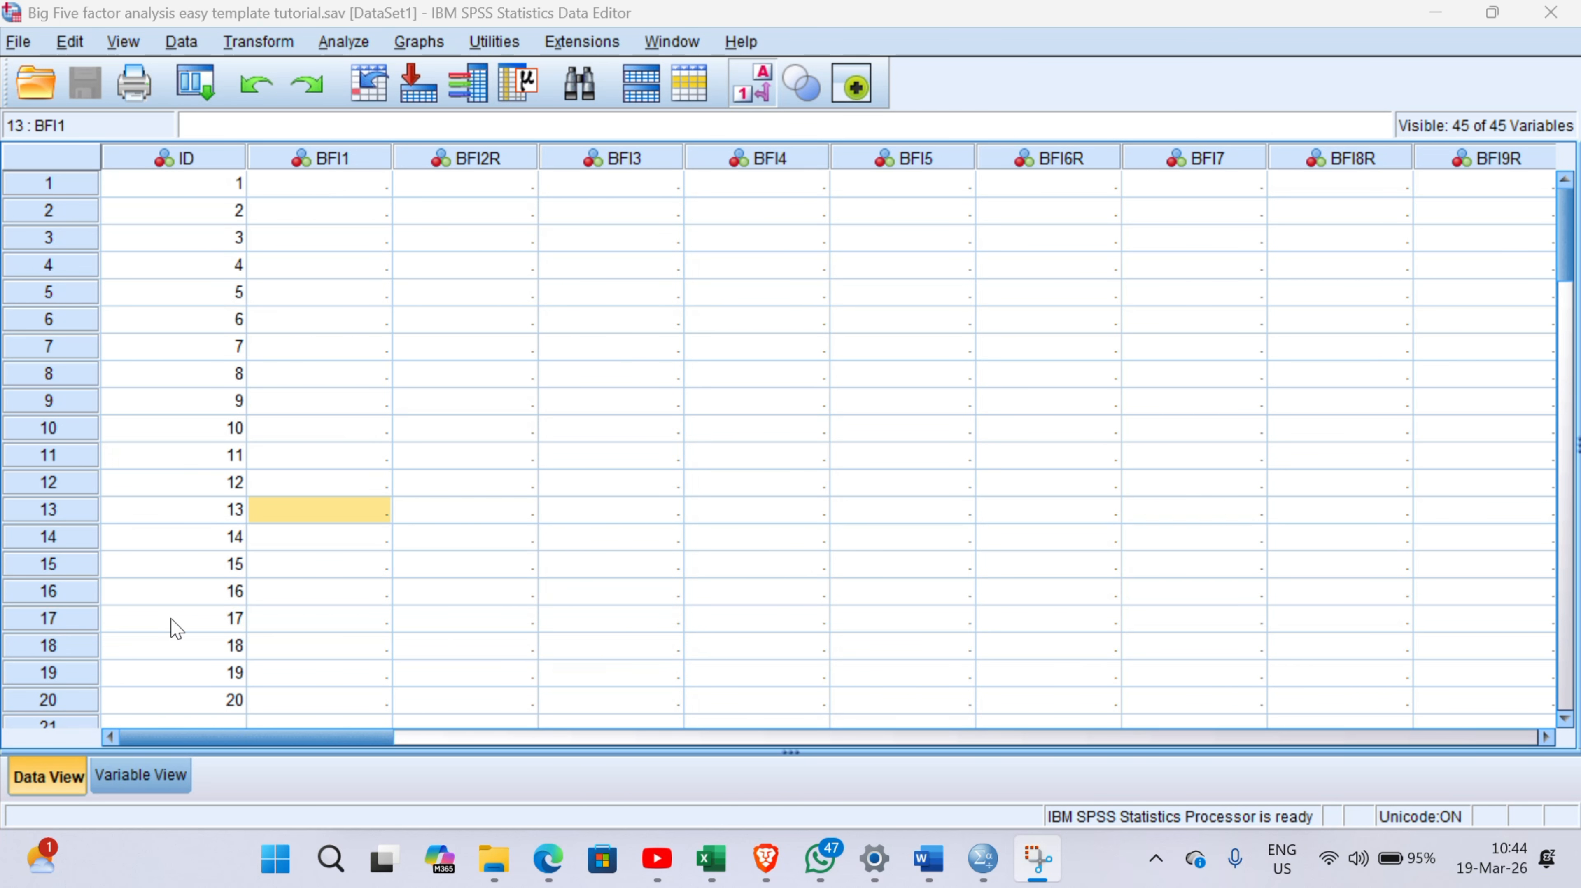
Review the variable definitions from ID through BFI44, including the value labels of BFI1, and return to the data
{"action": "left_click", "coordinate": [169, 770]}
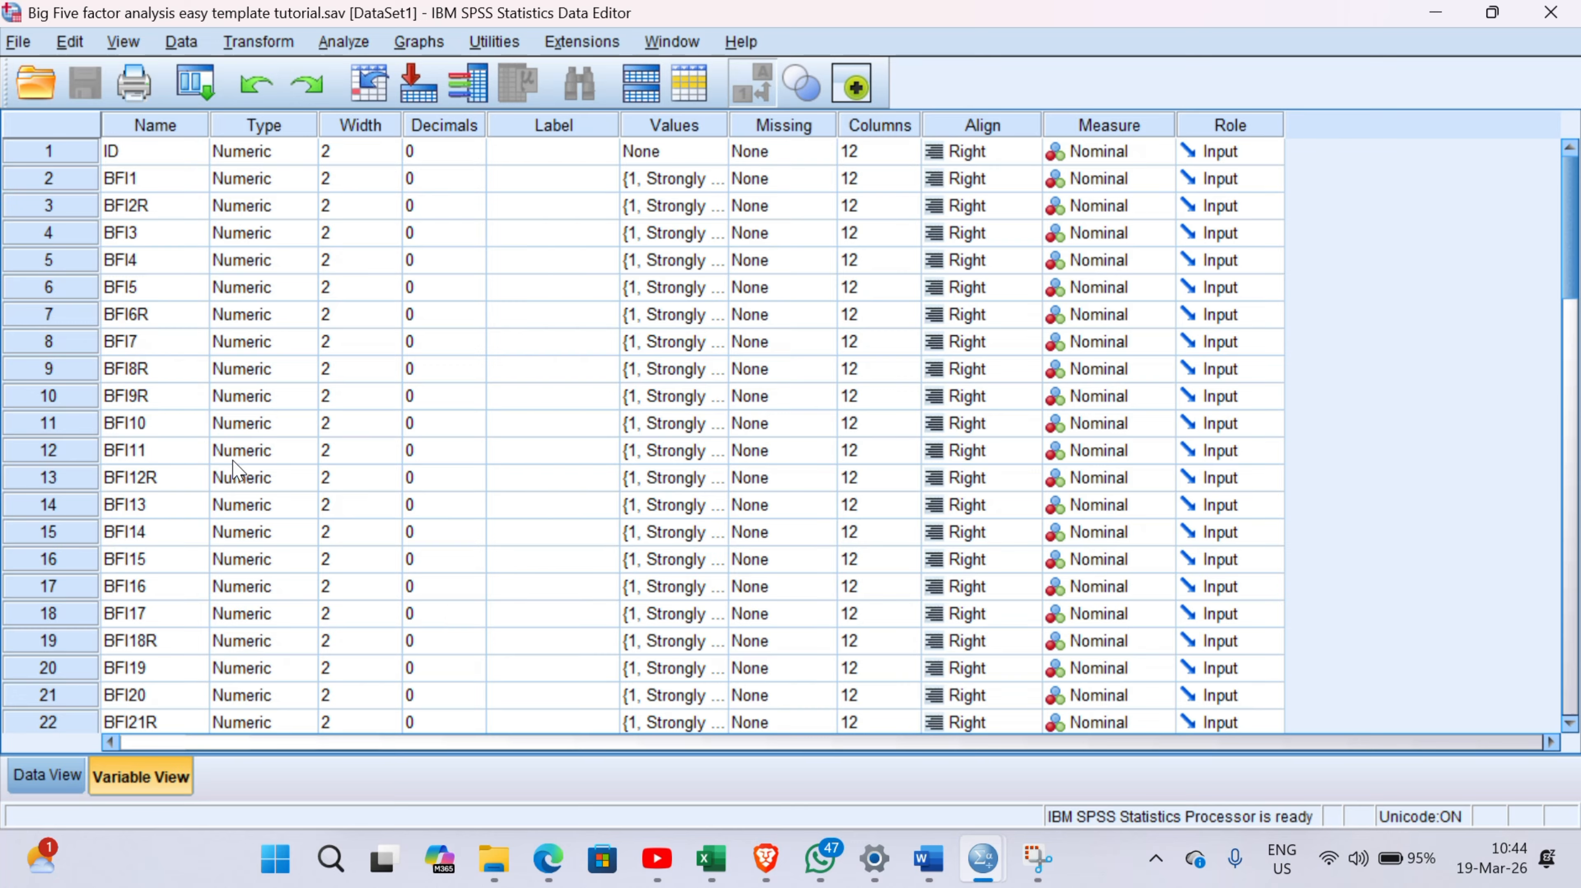
{"action": "scroll", "coordinate": [205, 565], "scroll_direction": "down", "scroll_amount": 4}
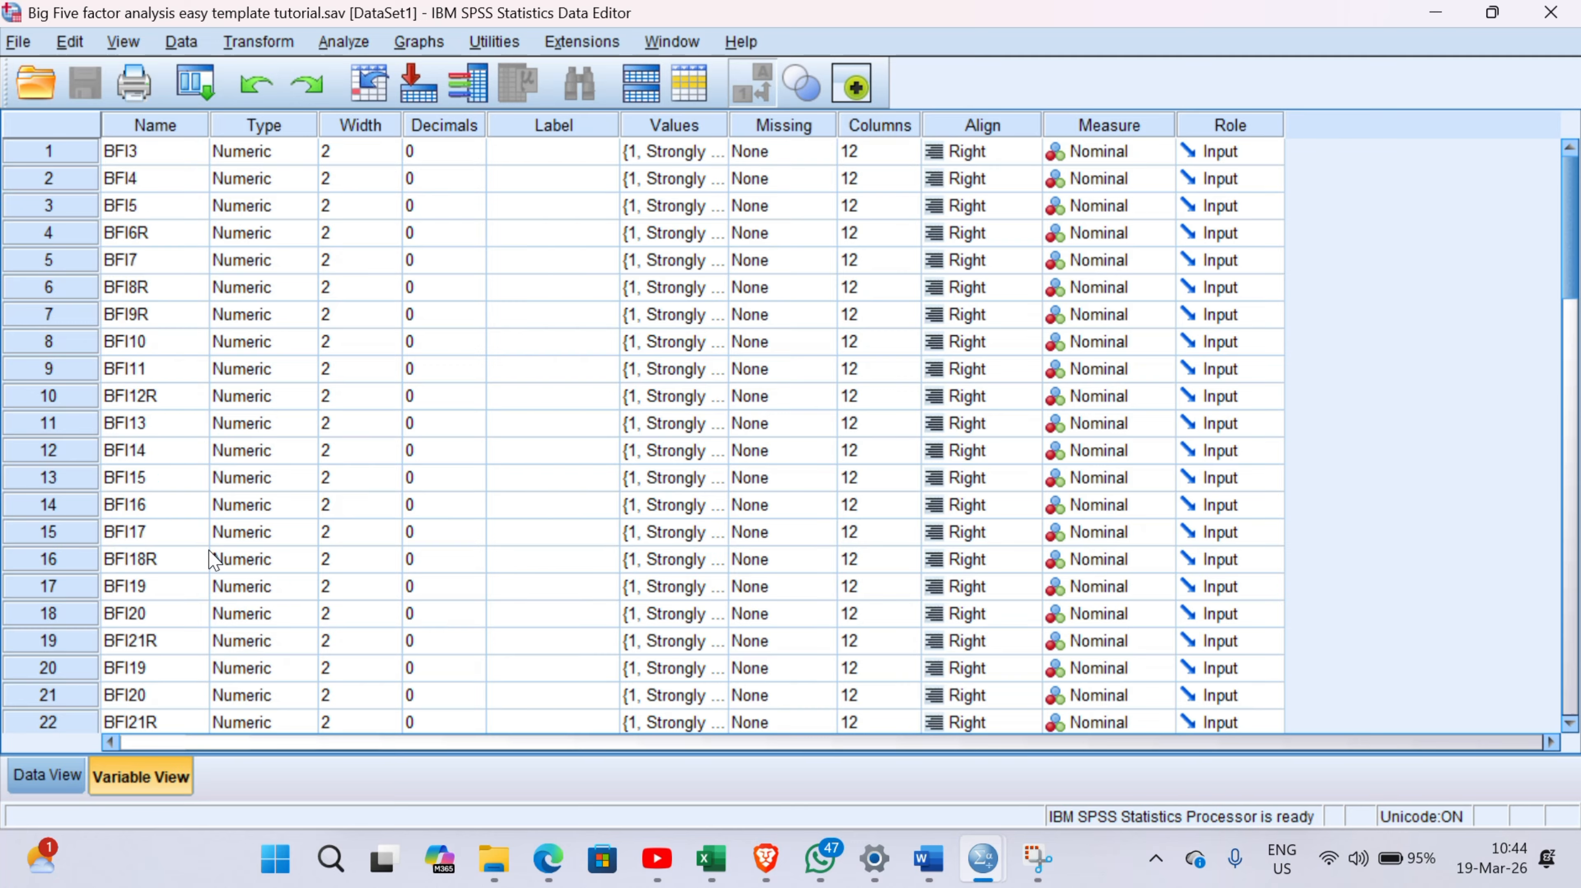
{"action": "scroll", "coordinate": [198, 582], "scroll_direction": "down", "scroll_amount": 5}
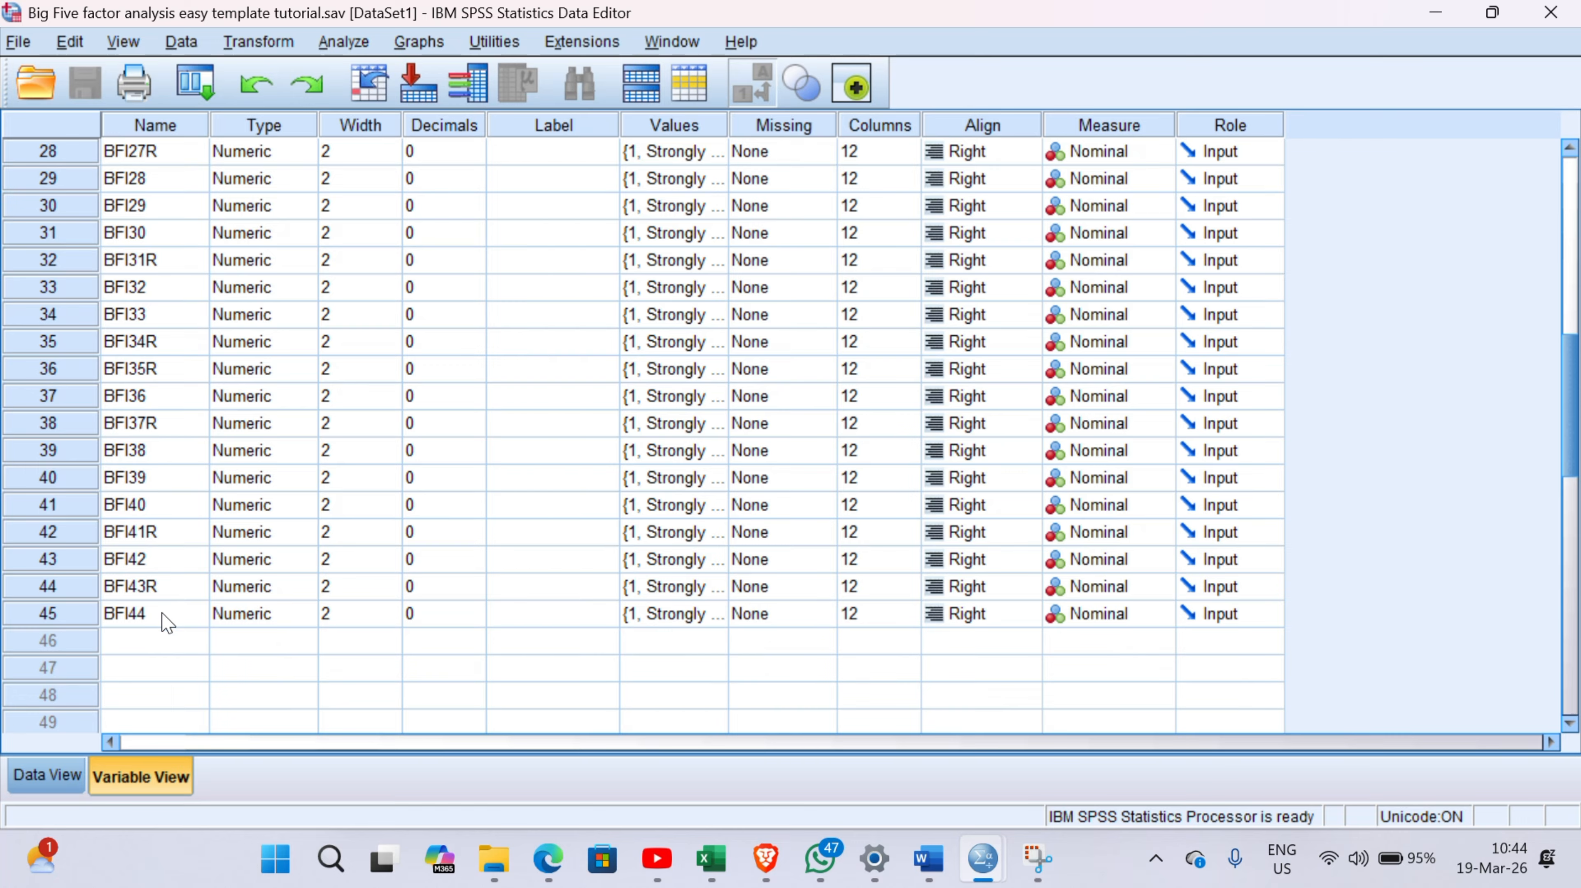
{"action": "scroll", "coordinate": [168, 622], "scroll_direction": "up", "scroll_amount": 9}
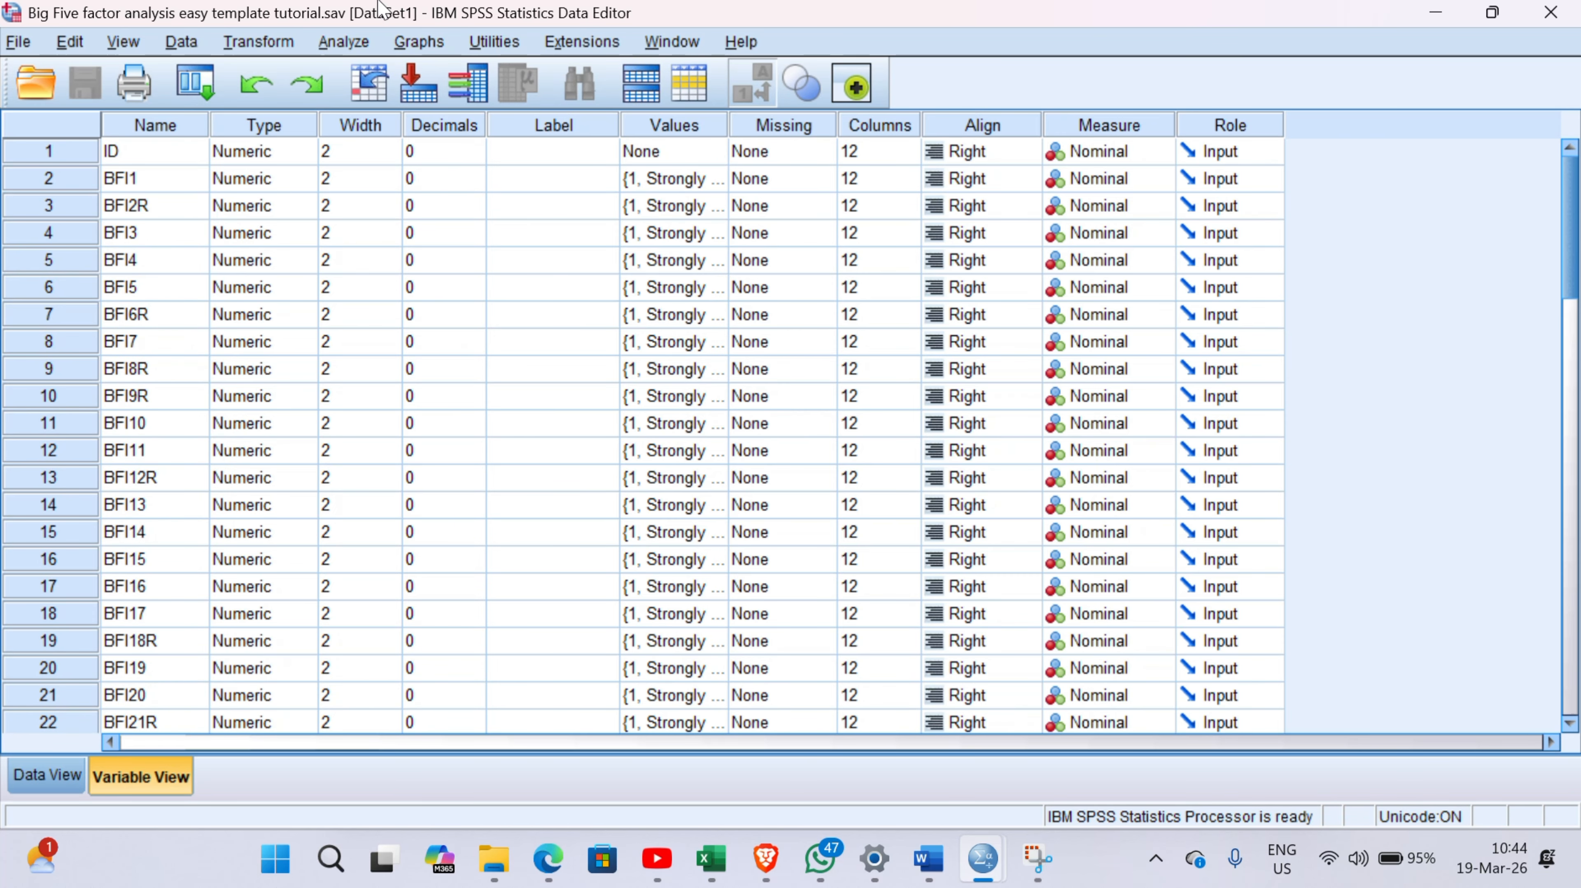
{"action": "left_click", "coordinate": [672, 184]}
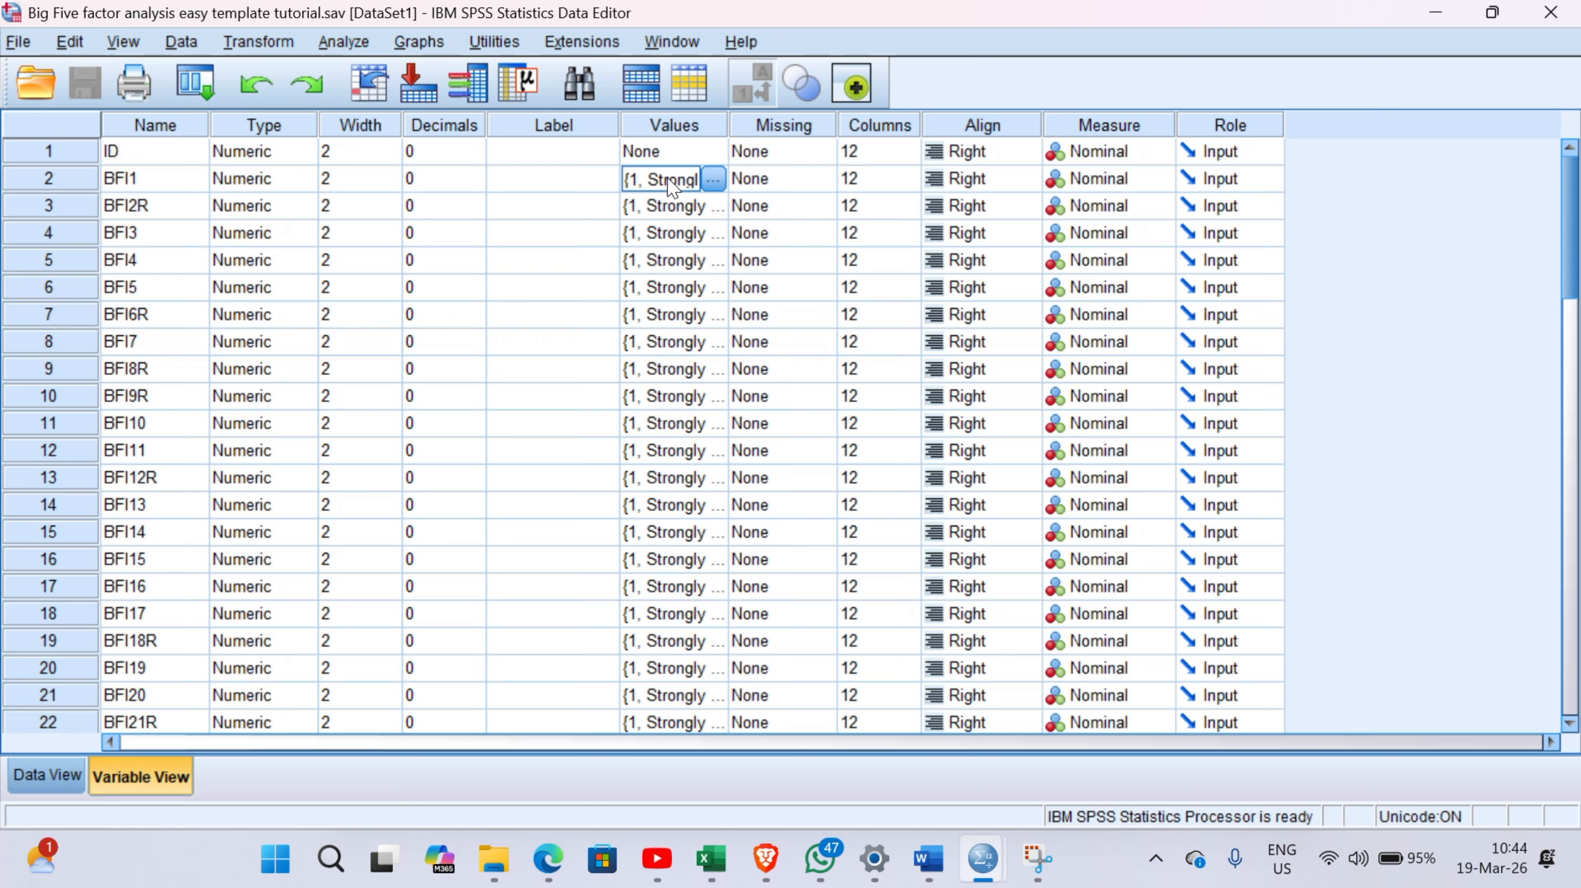
{"action": "left_click", "coordinate": [65, 786]}
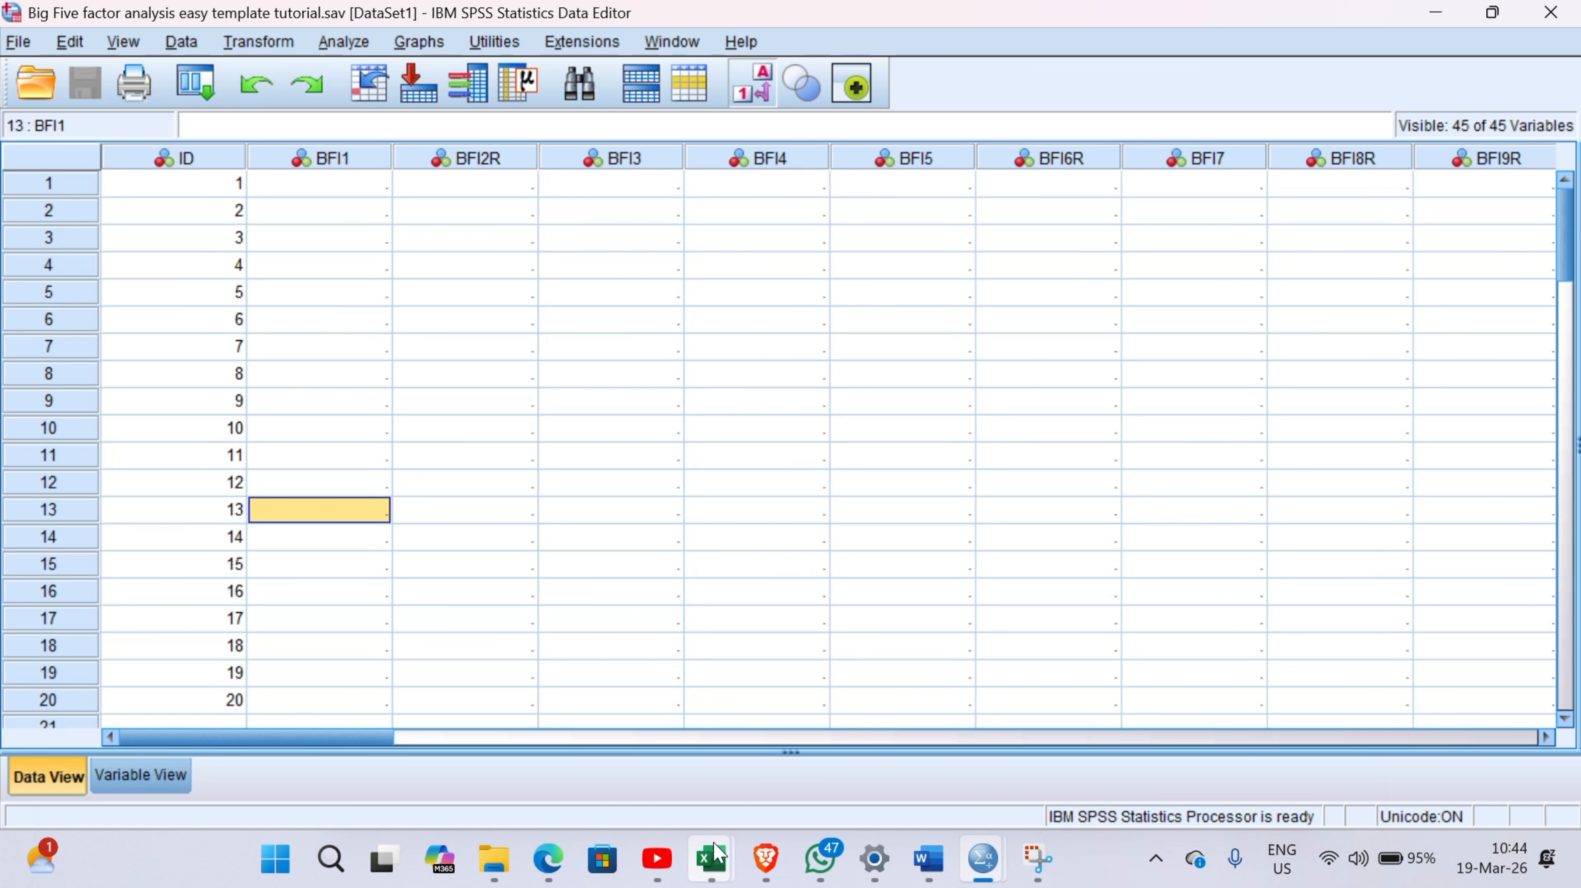
Switch to the Excel workbook BFI_SPSS_Template Tutorial and copy all response scores in B2:AS21, leaving out the headers and IDs
{"action": "left_click", "coordinate": [721, 860]}
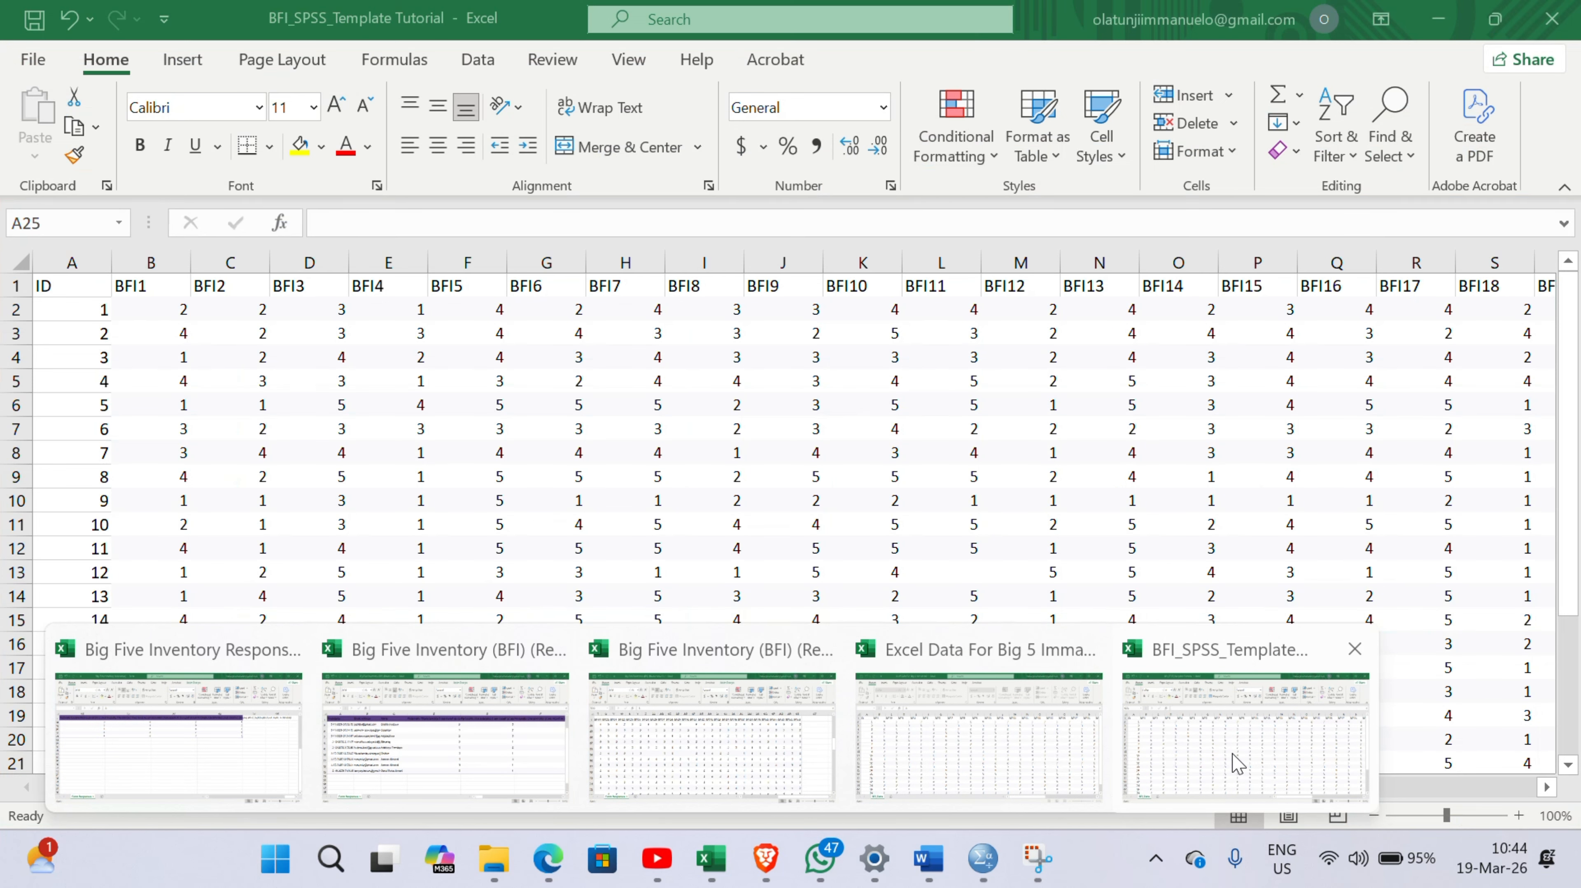
{"action": "left_click", "coordinate": [1236, 760]}
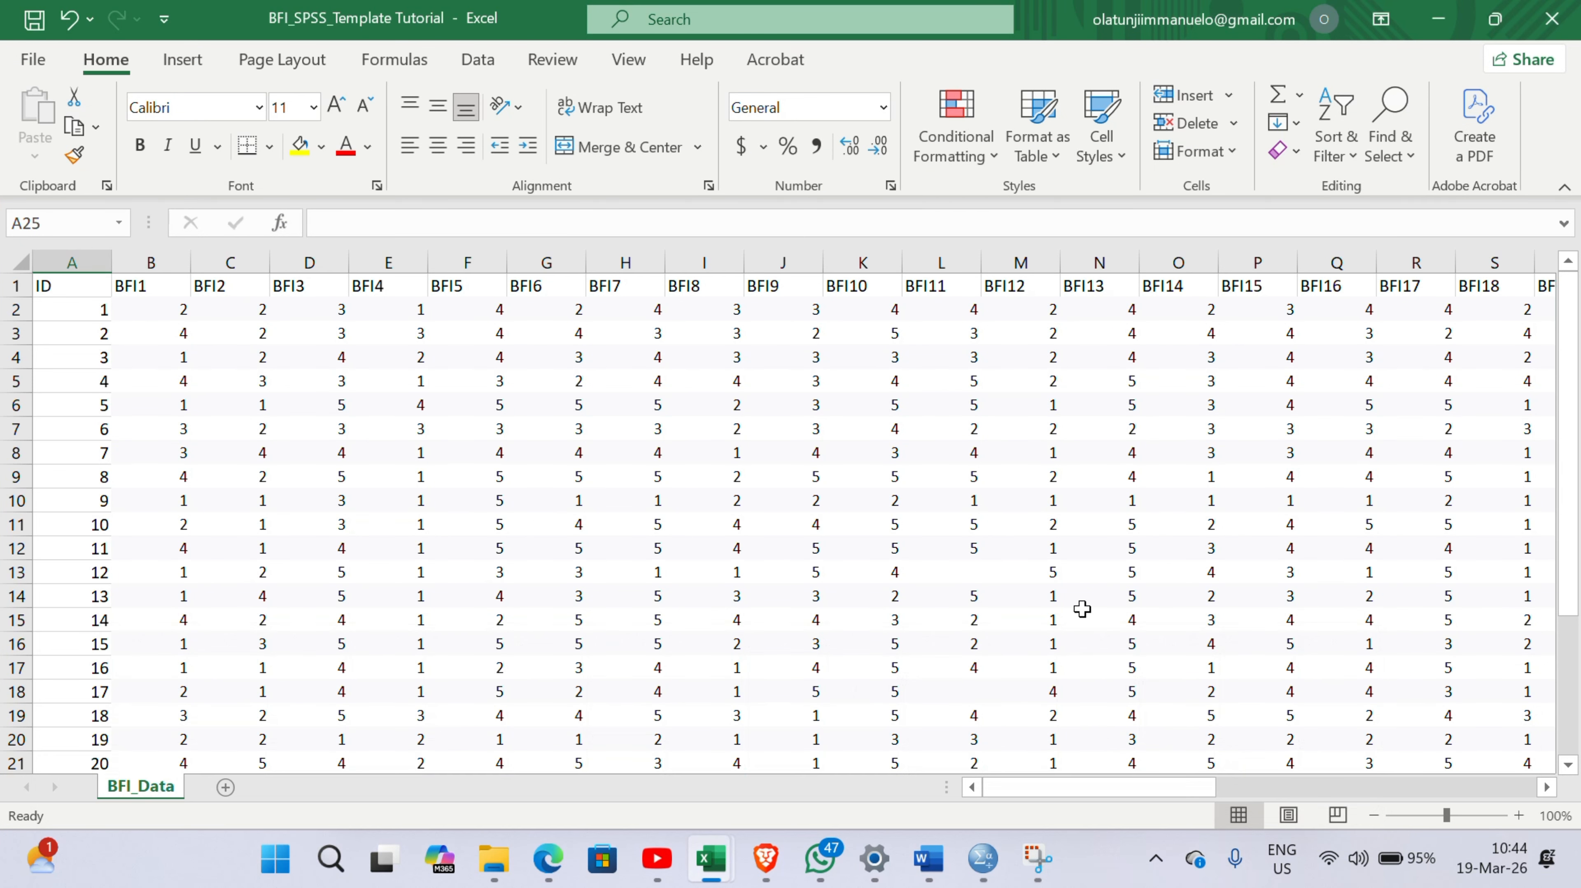
{"action": "scroll", "coordinate": [140, 352], "scroll_direction": "down", "scroll_amount": 3}
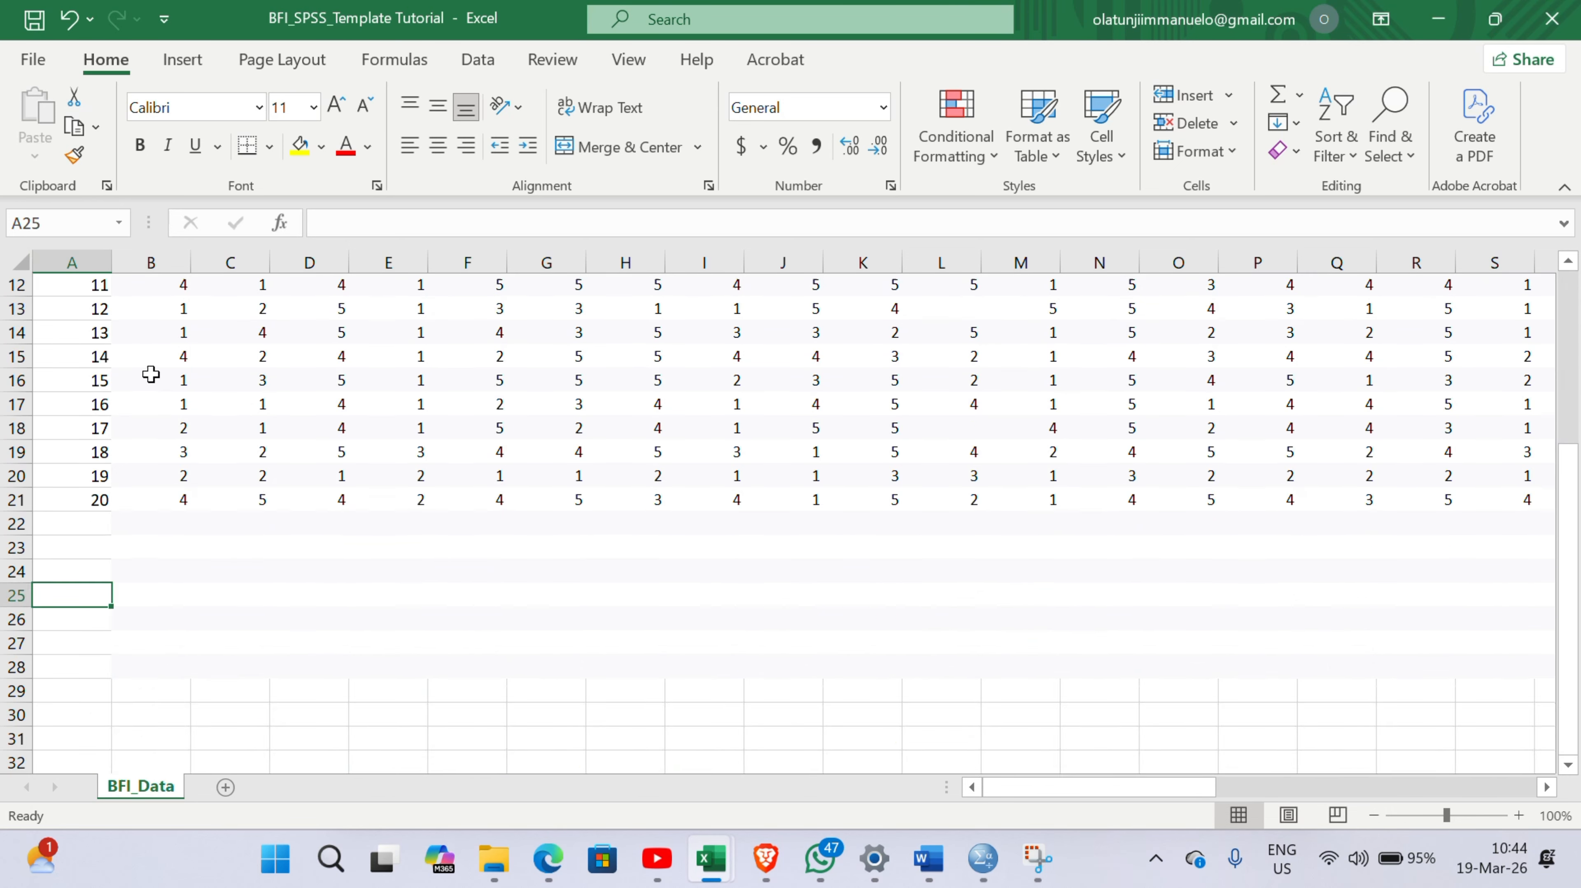
{"action": "scroll", "coordinate": [149, 367], "scroll_direction": "up", "scroll_amount": 3}
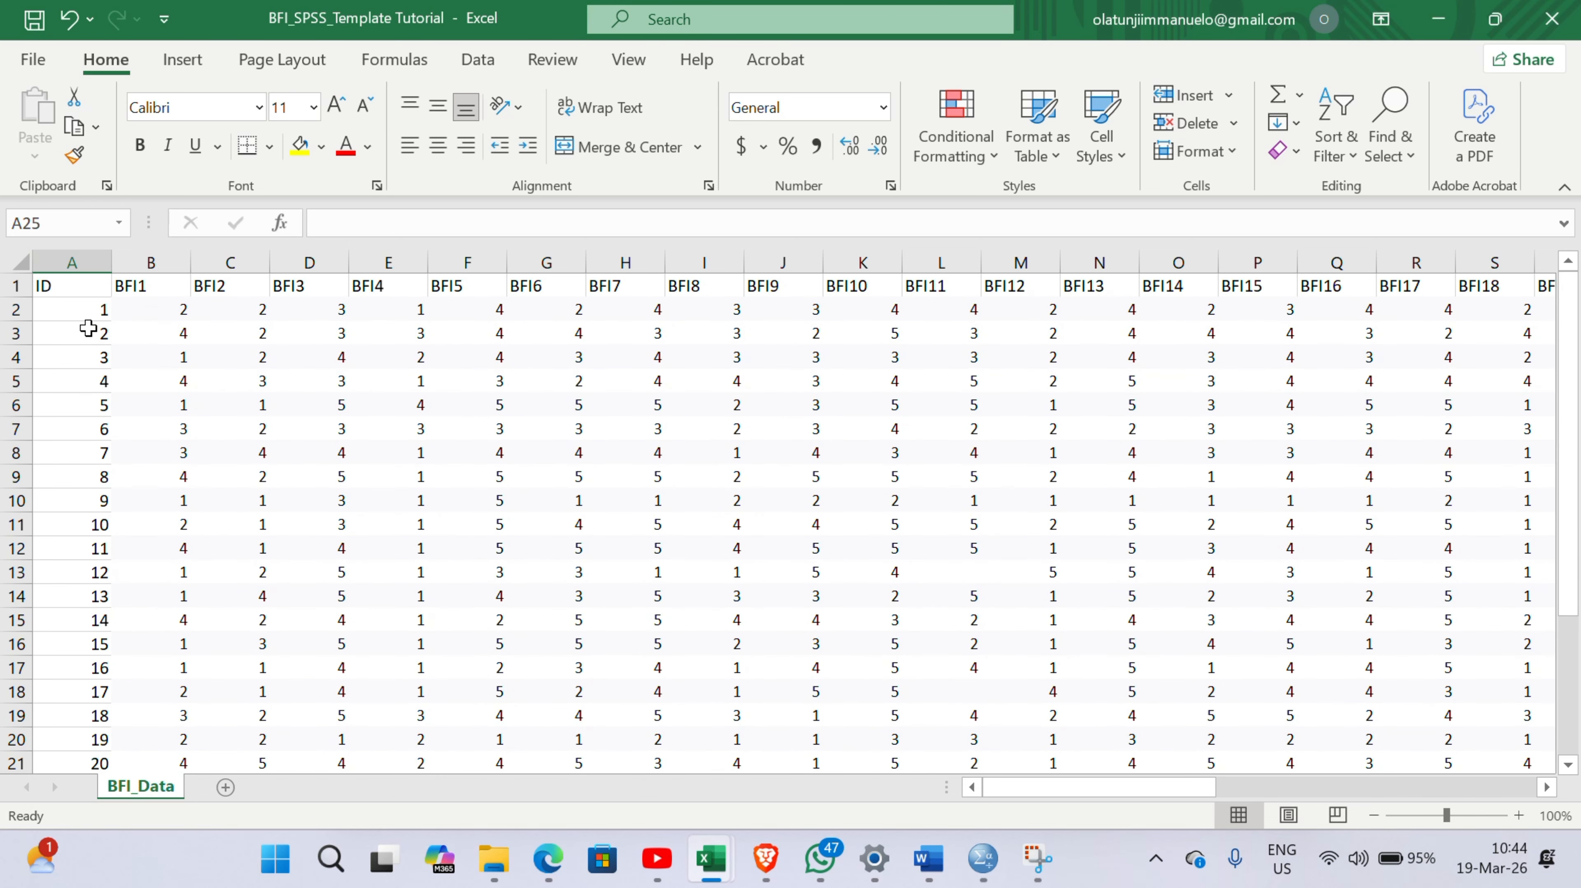
{"action": "scroll", "coordinate": [146, 496], "scroll_direction": "down", "scroll_amount": 3}
{"action": "scroll", "coordinate": [173, 373], "scroll_direction": "up", "scroll_amount": 3}
{"action": "left_click", "coordinate": [180, 312]}
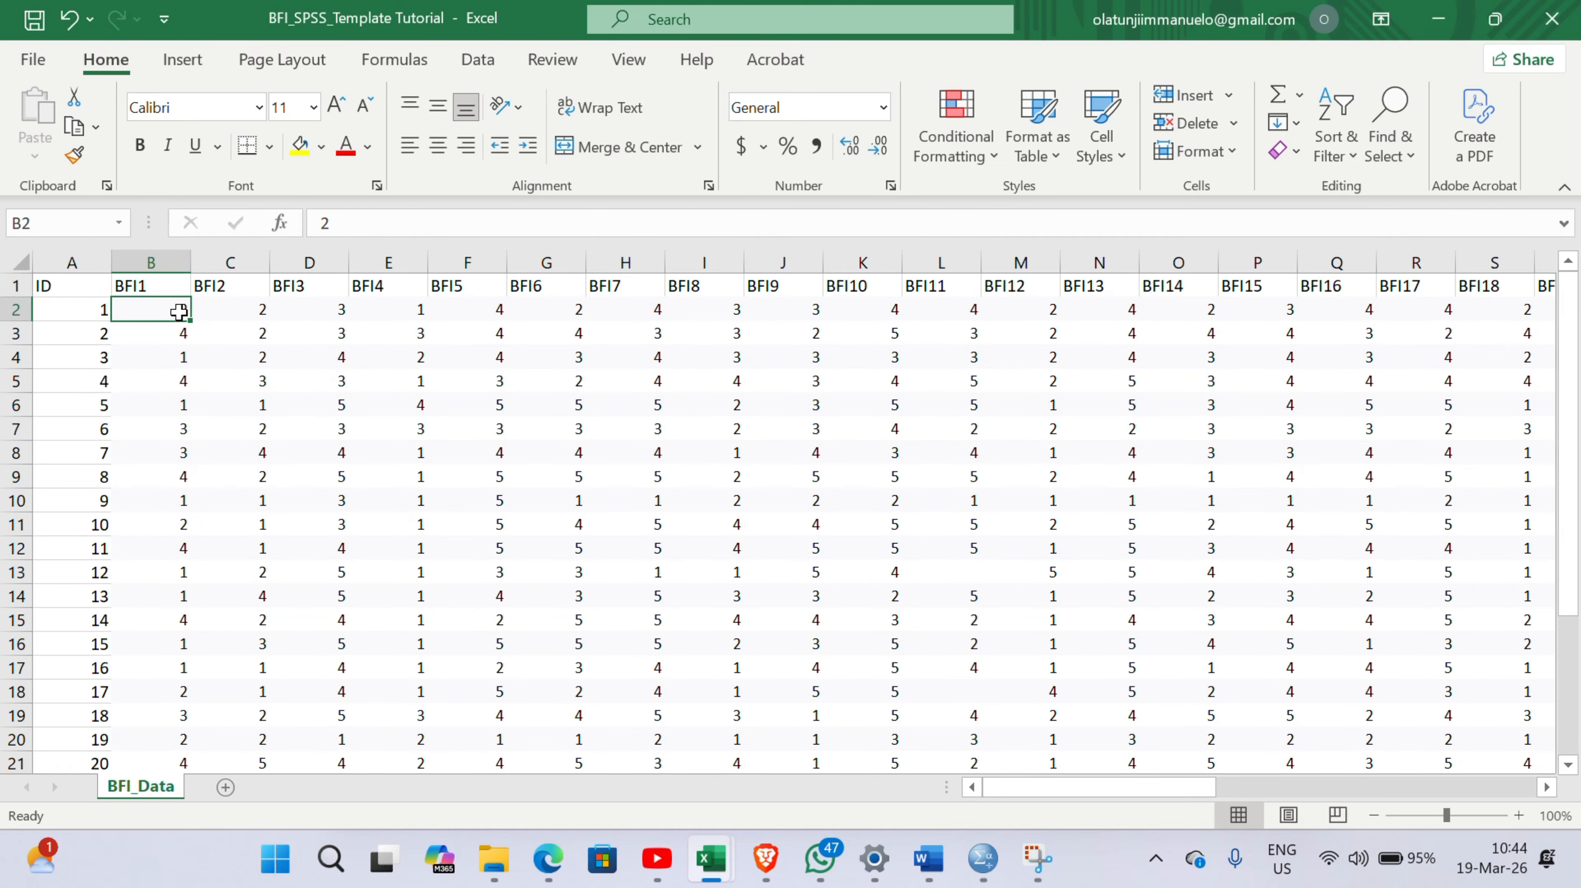
{"action": "left_click_drag", "start_coordinate": [179, 312], "coordinate": [1316, 625]}
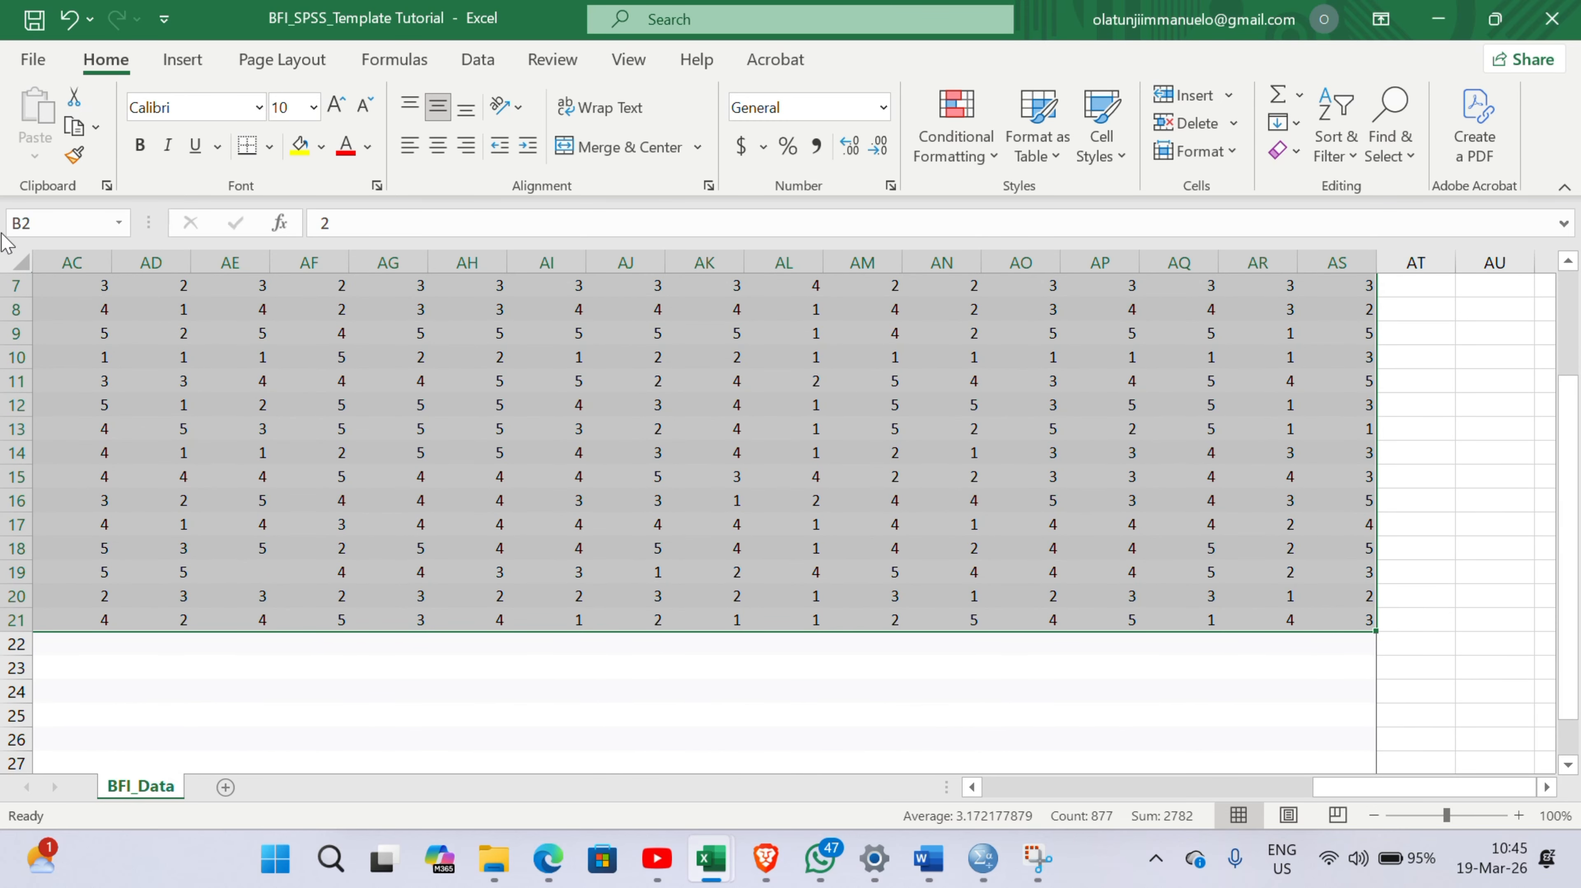
{"action": "left_click", "coordinate": [76, 128]}
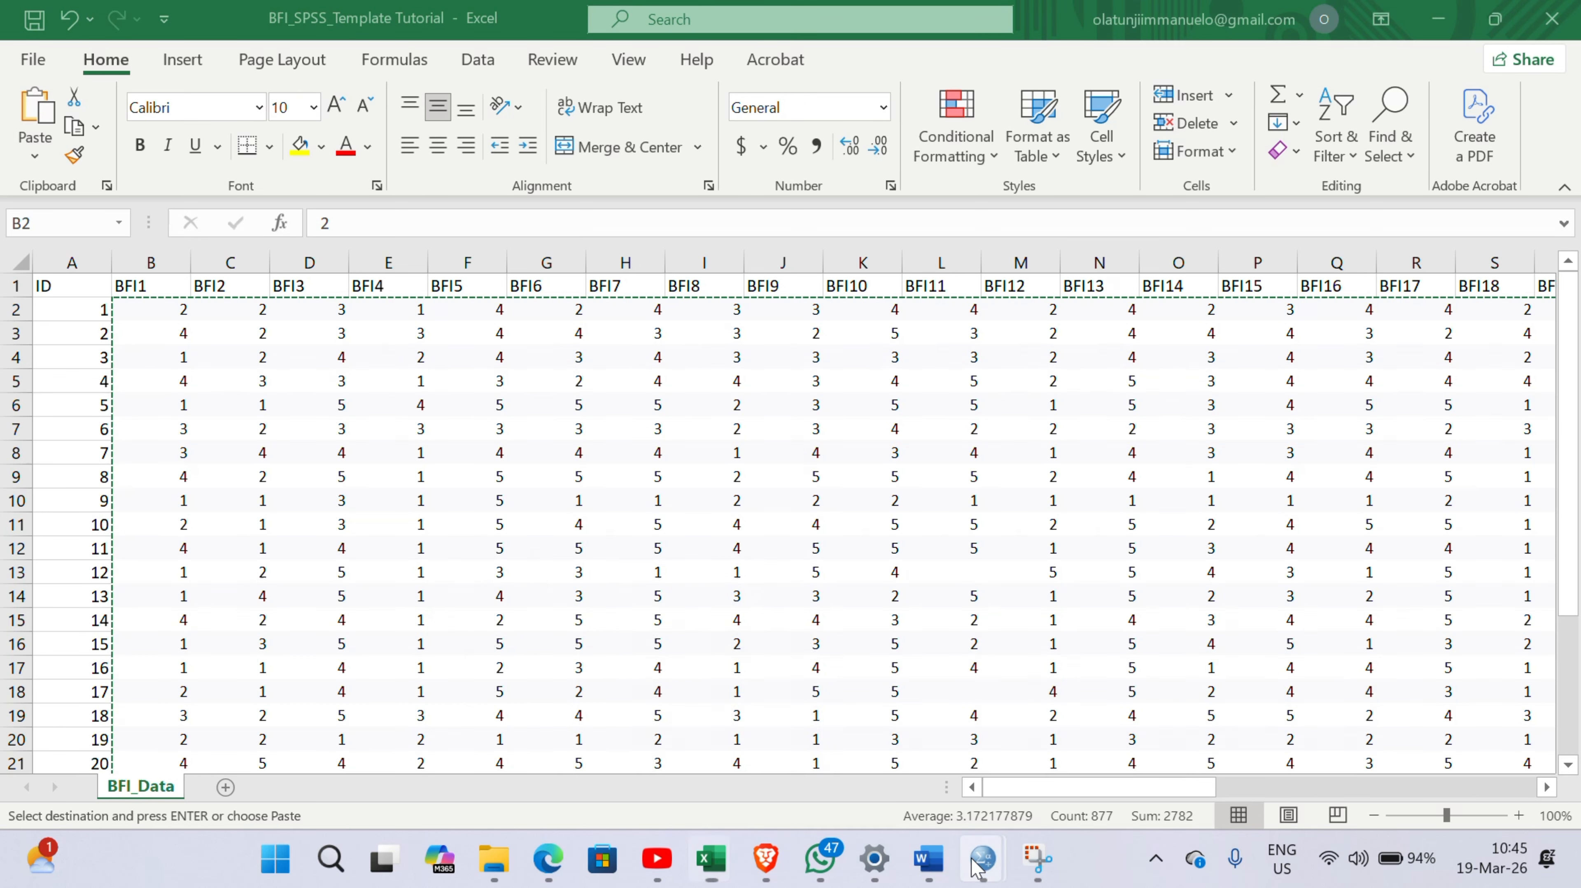
Switch back to the SPSS Big Five tutorial dataset and paste the copied scores starting at case 1 of BFI1
{"action": "mouse_move", "coordinate": [983, 859]}
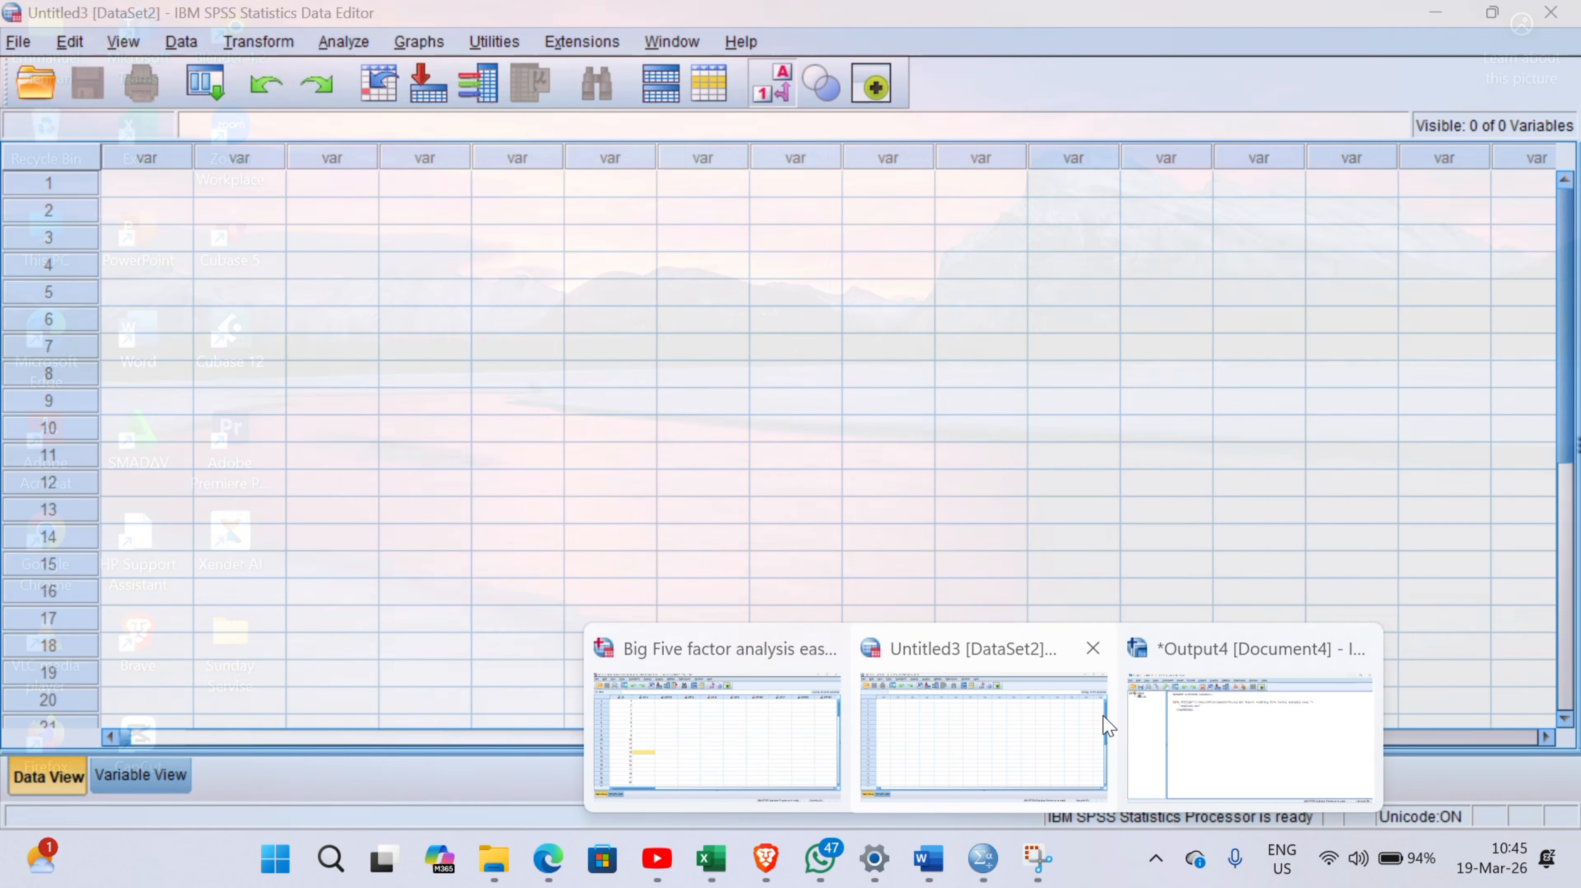
{"action": "left_click", "coordinate": [695, 751]}
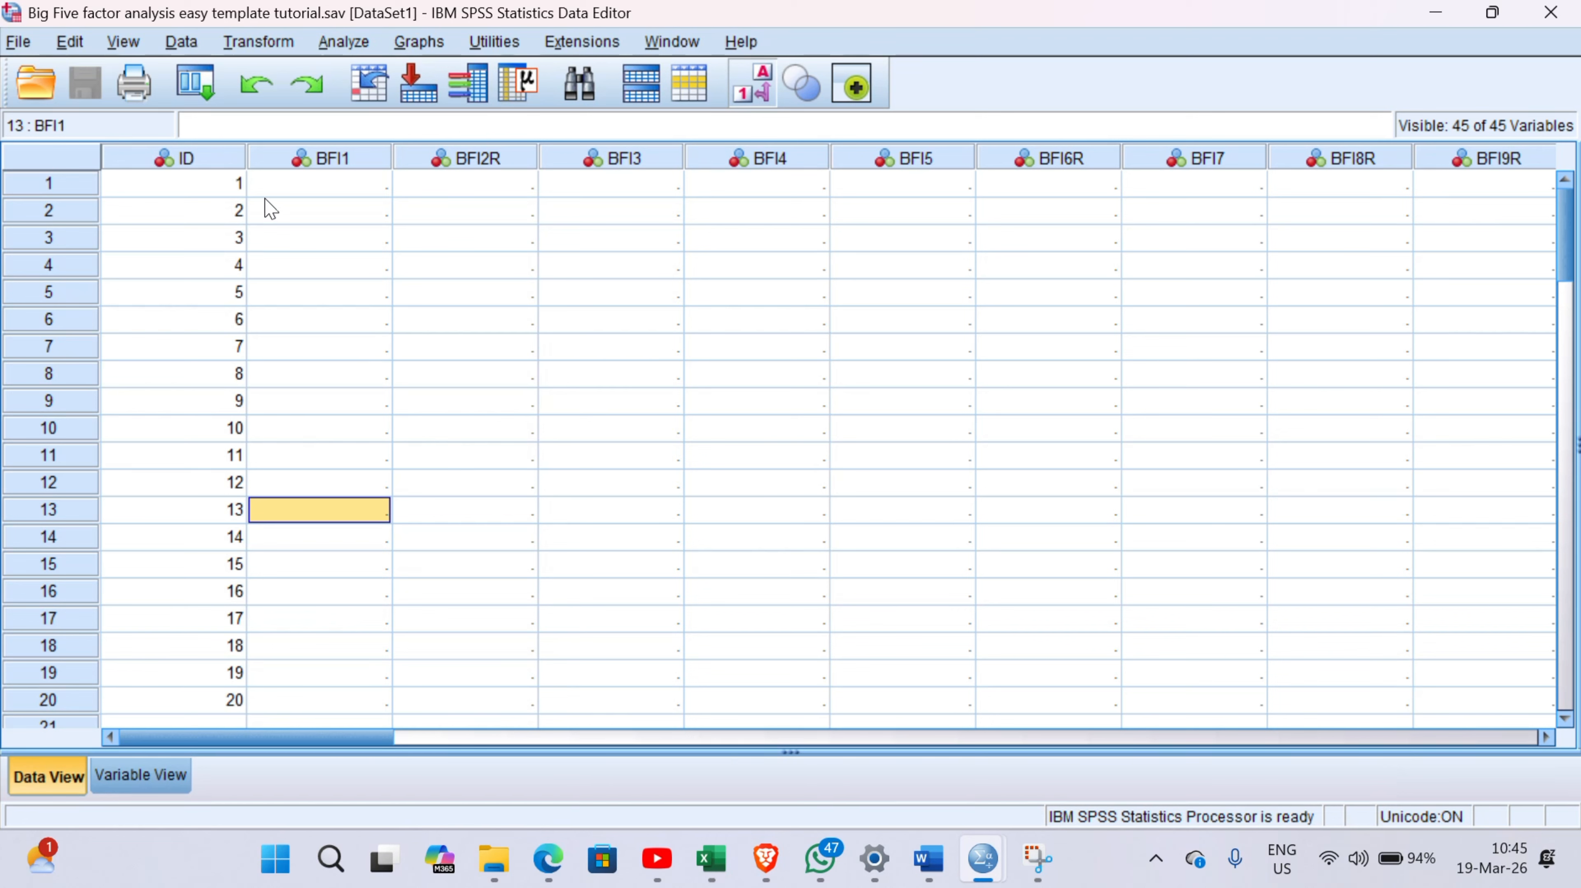
{"action": "left_click", "coordinate": [292, 187]}
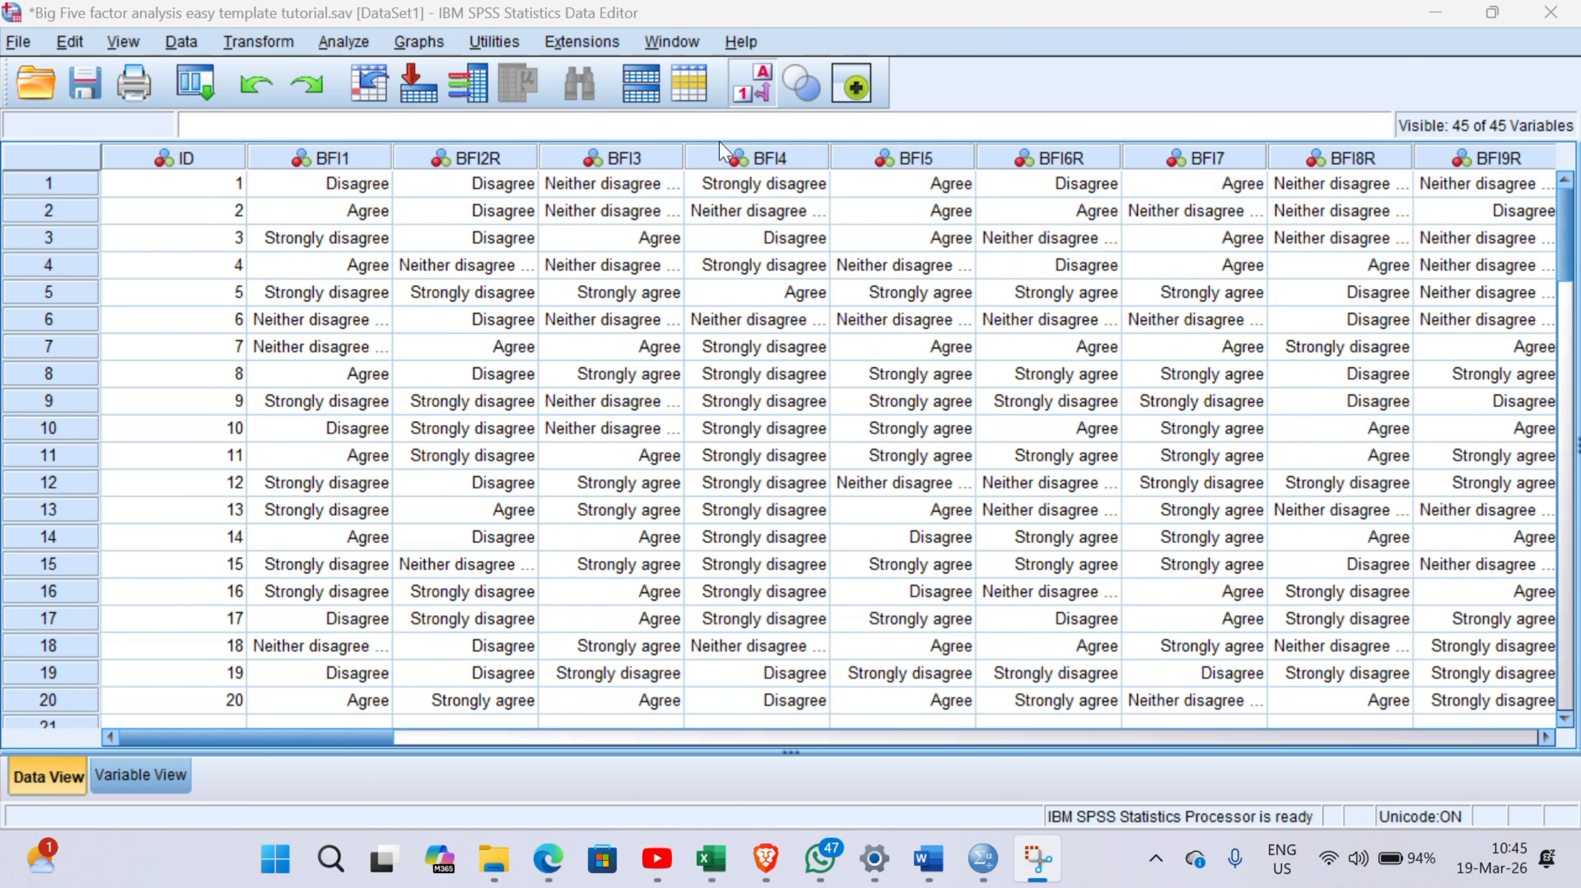
Compare the responses as value labels and numeric codes, leave the numeric codes displayed, and glance over the variable definitions
{"action": "left_click", "coordinate": [760, 94]}
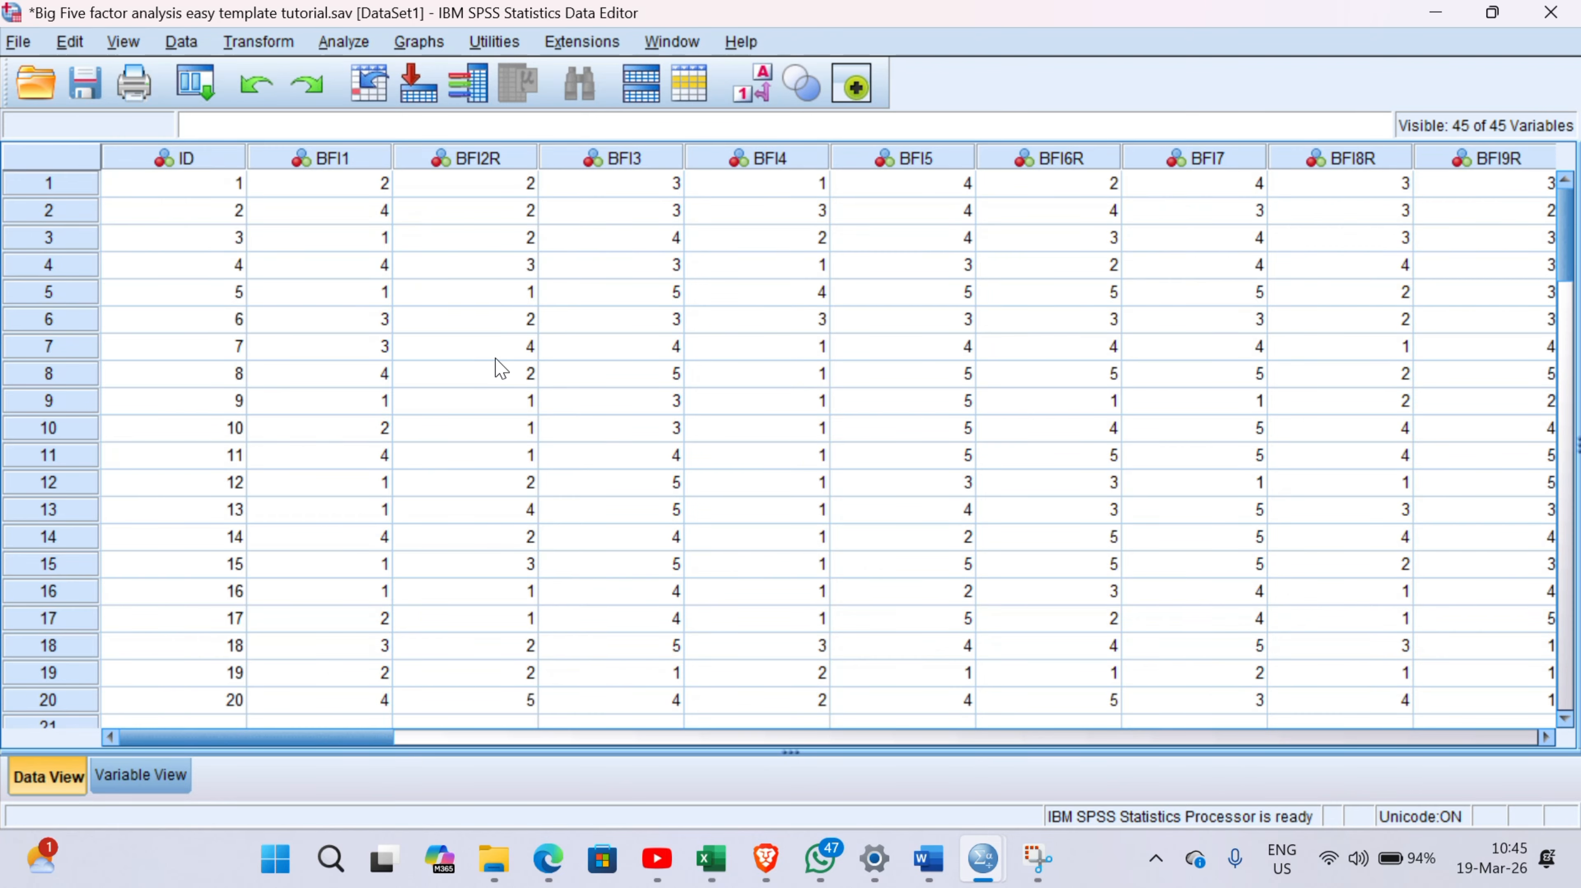
{"action": "mouse_move", "coordinate": [315, 738]}
{"action": "left_mouse_down"}
{"action": "mouse_move", "coordinate": [336, 739]}
{"action": "mouse_move", "coordinate": [289, 738]}
{"action": "left_mouse_up"}
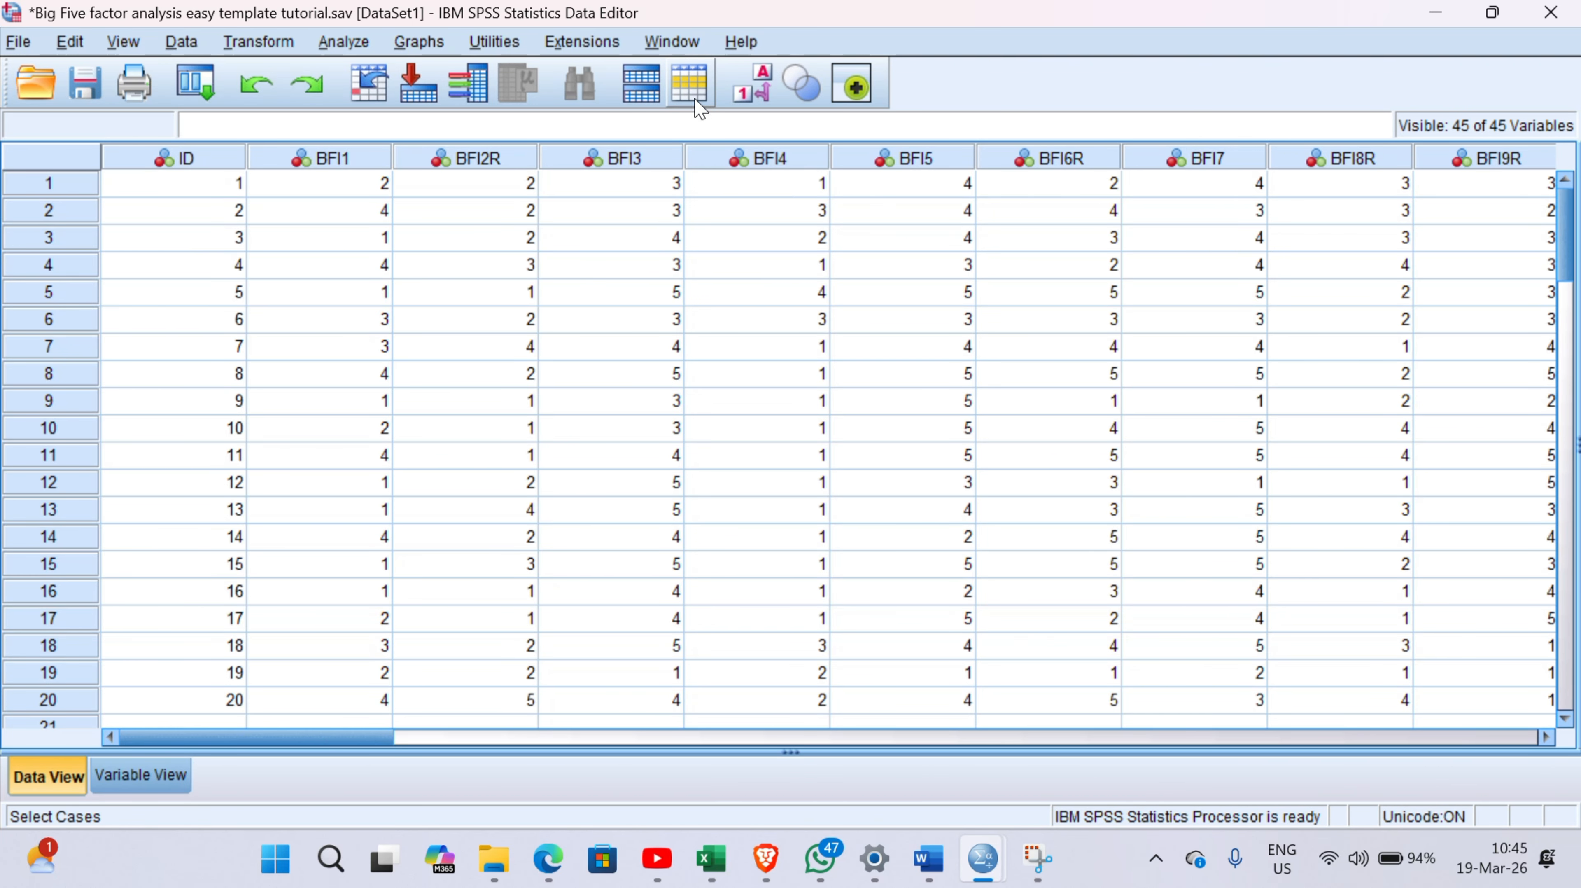
{"action": "left_click", "coordinate": [745, 89]}
{"action": "left_click", "coordinate": [747, 91]}
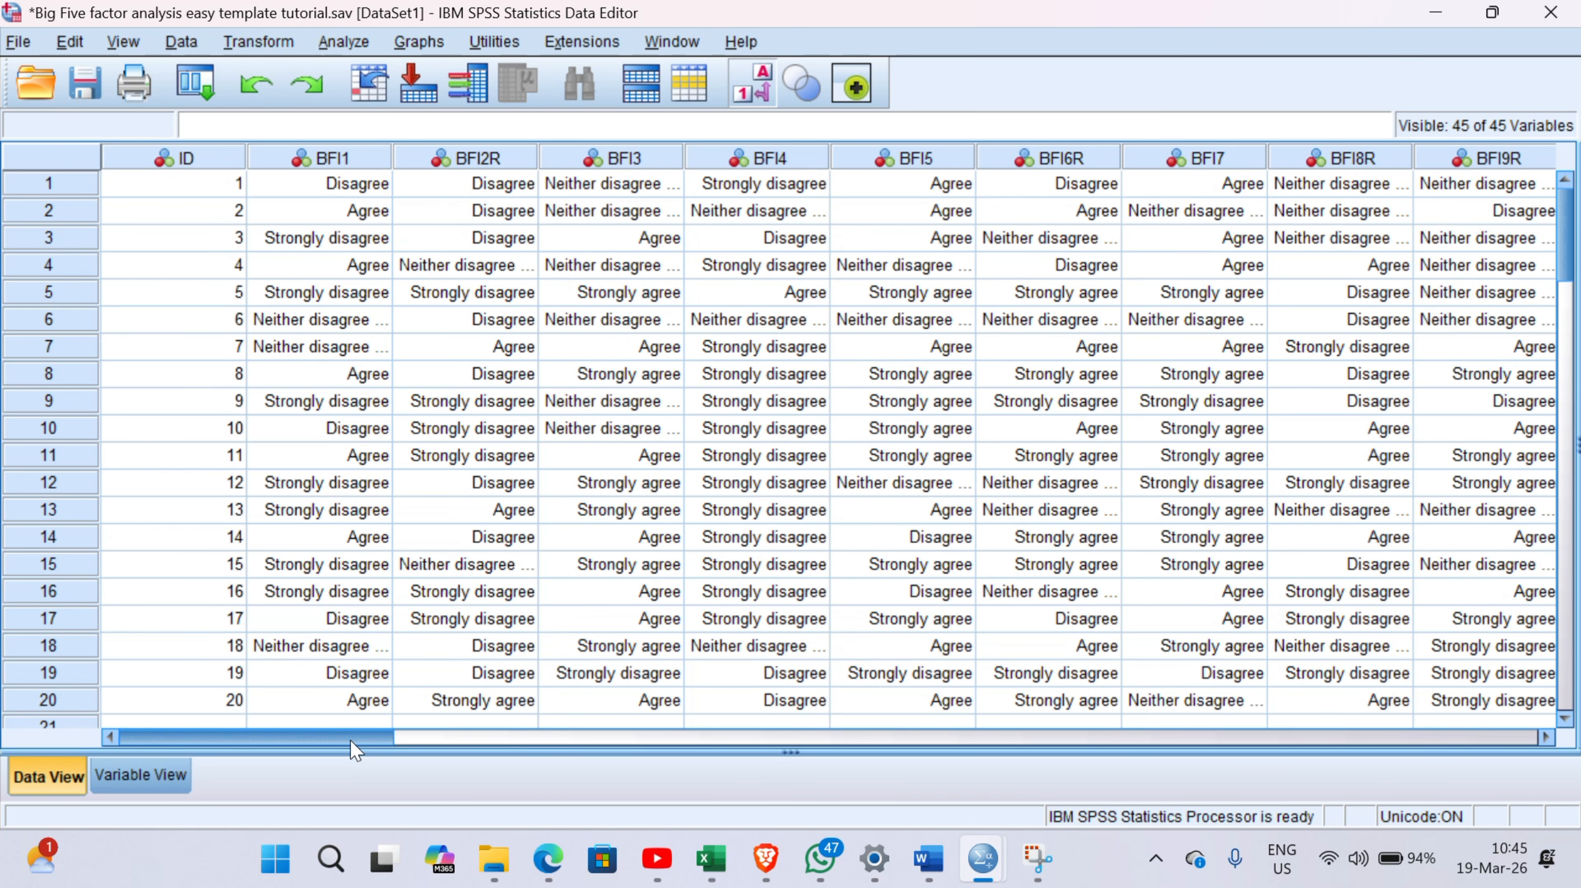
{"action": "left_click_drag", "start_coordinate": [351, 749], "coordinate": [128, 796]}
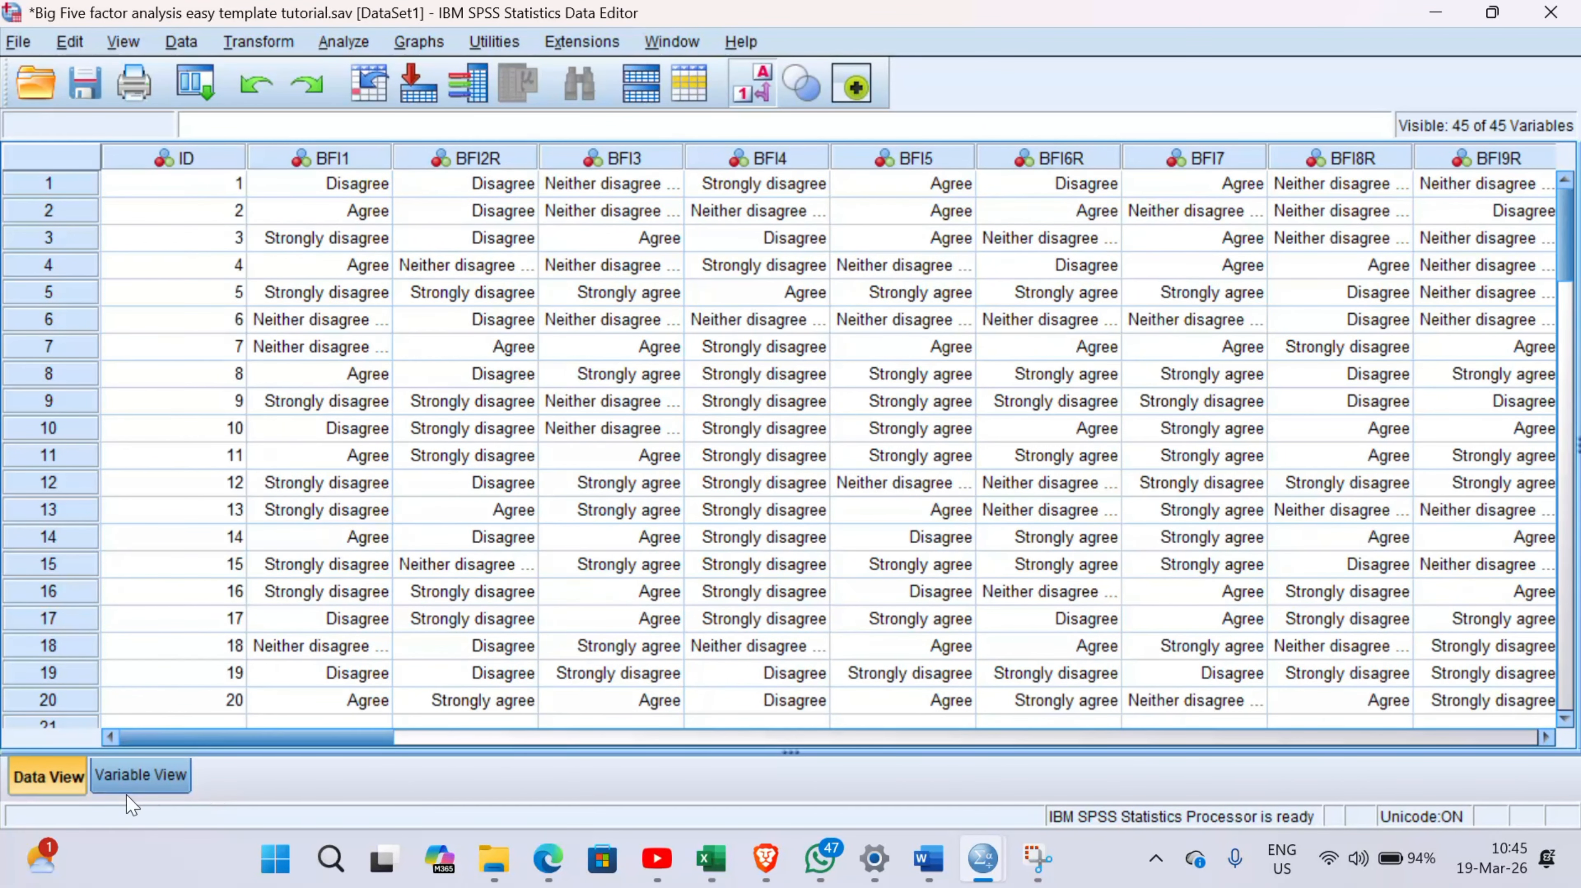
{"action": "left_click", "coordinate": [611, 375]}
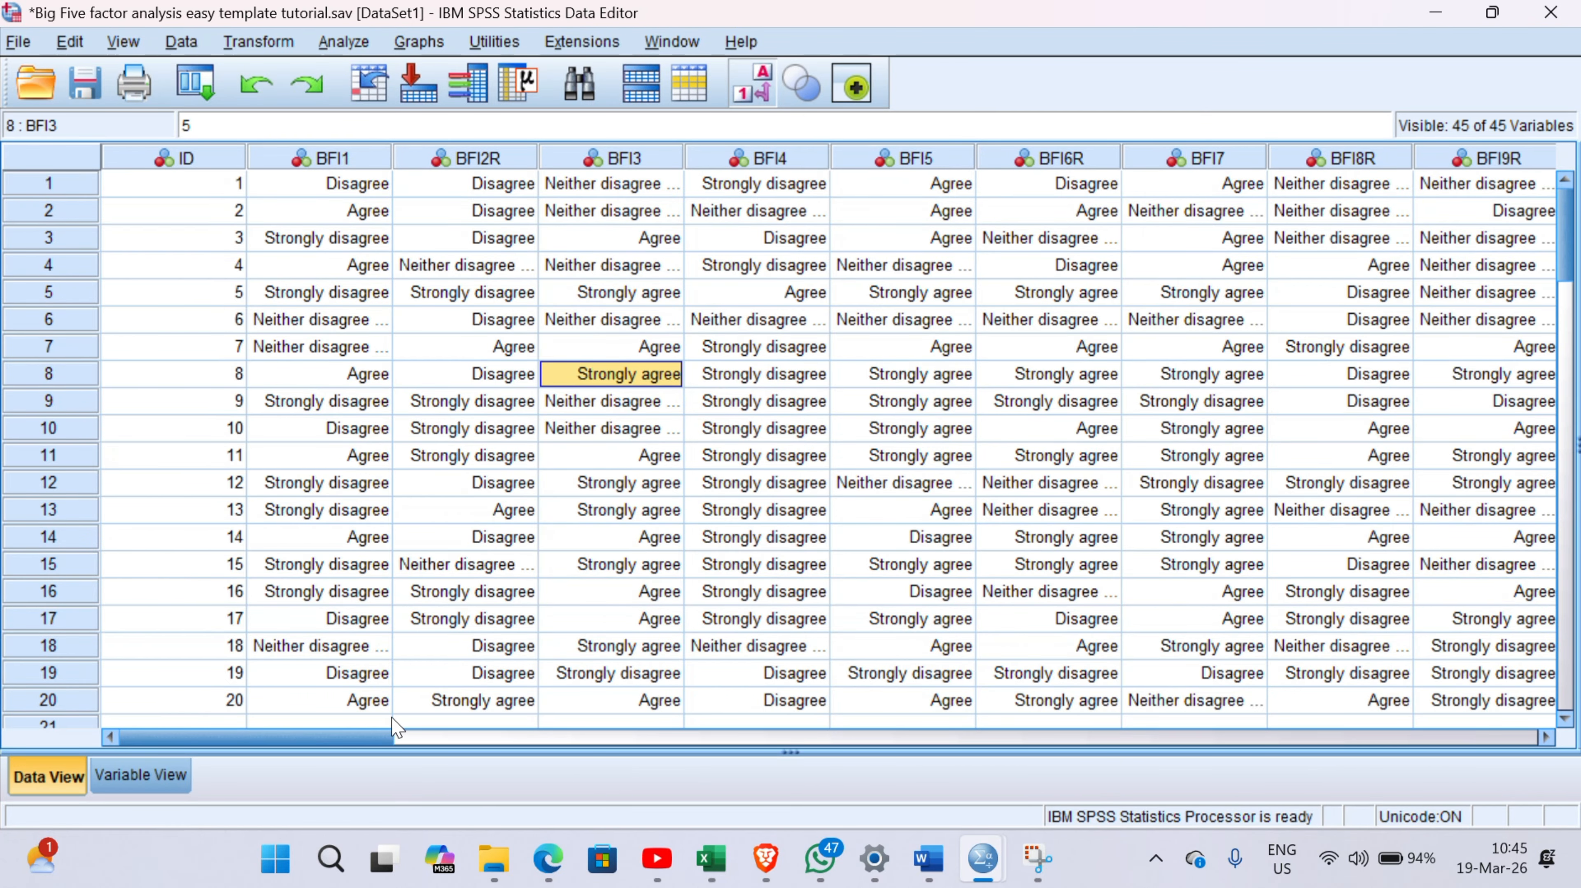
{"action": "left_click", "coordinate": [752, 84]}
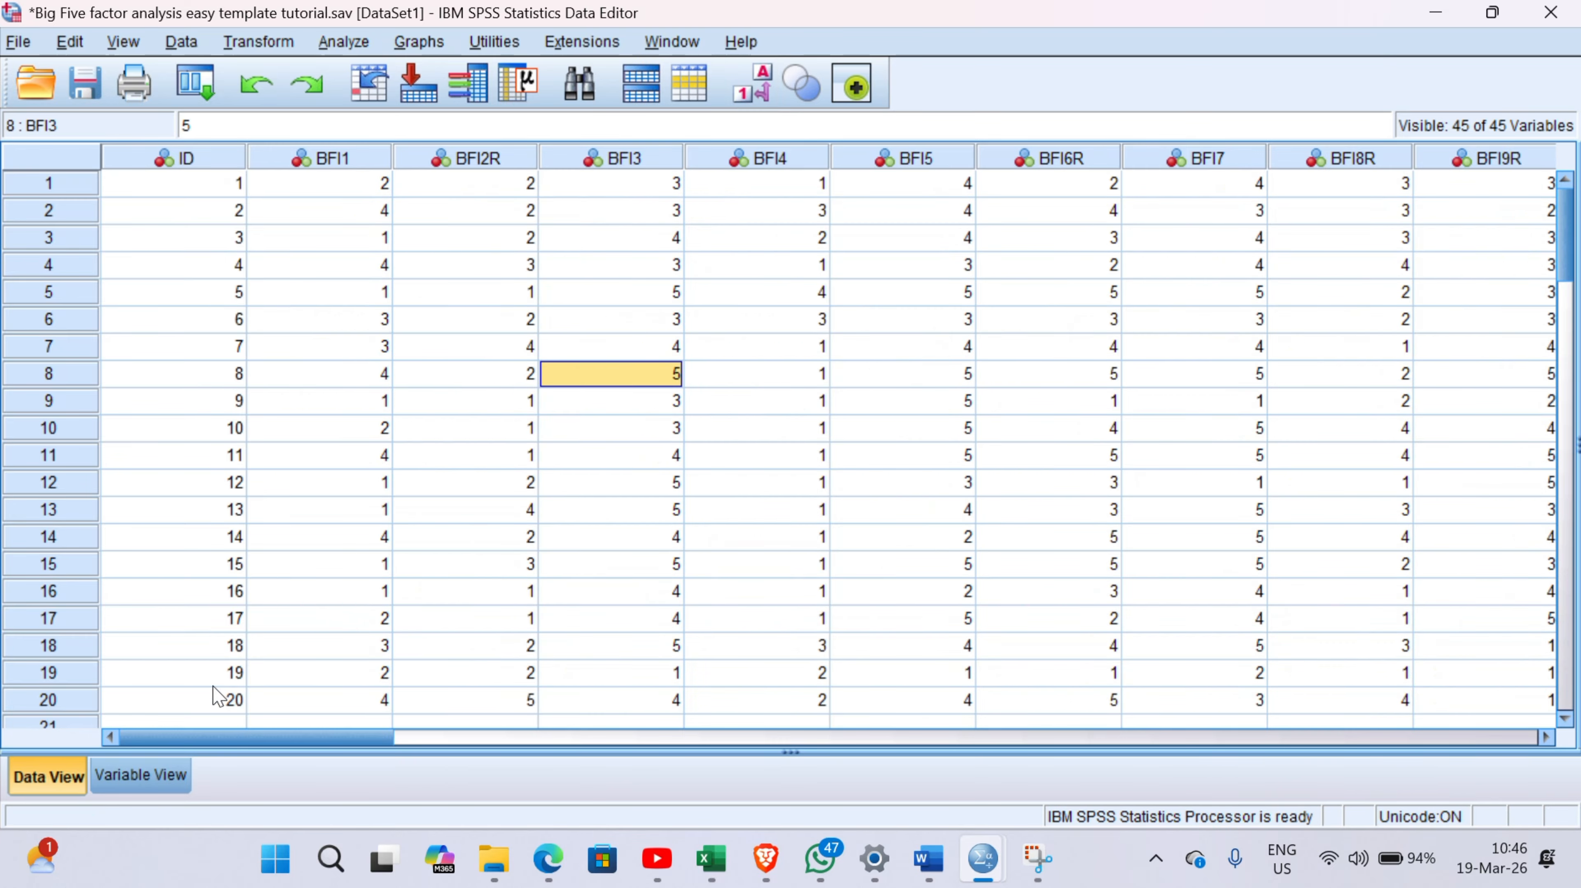
{"action": "left_click", "coordinate": [174, 769]}
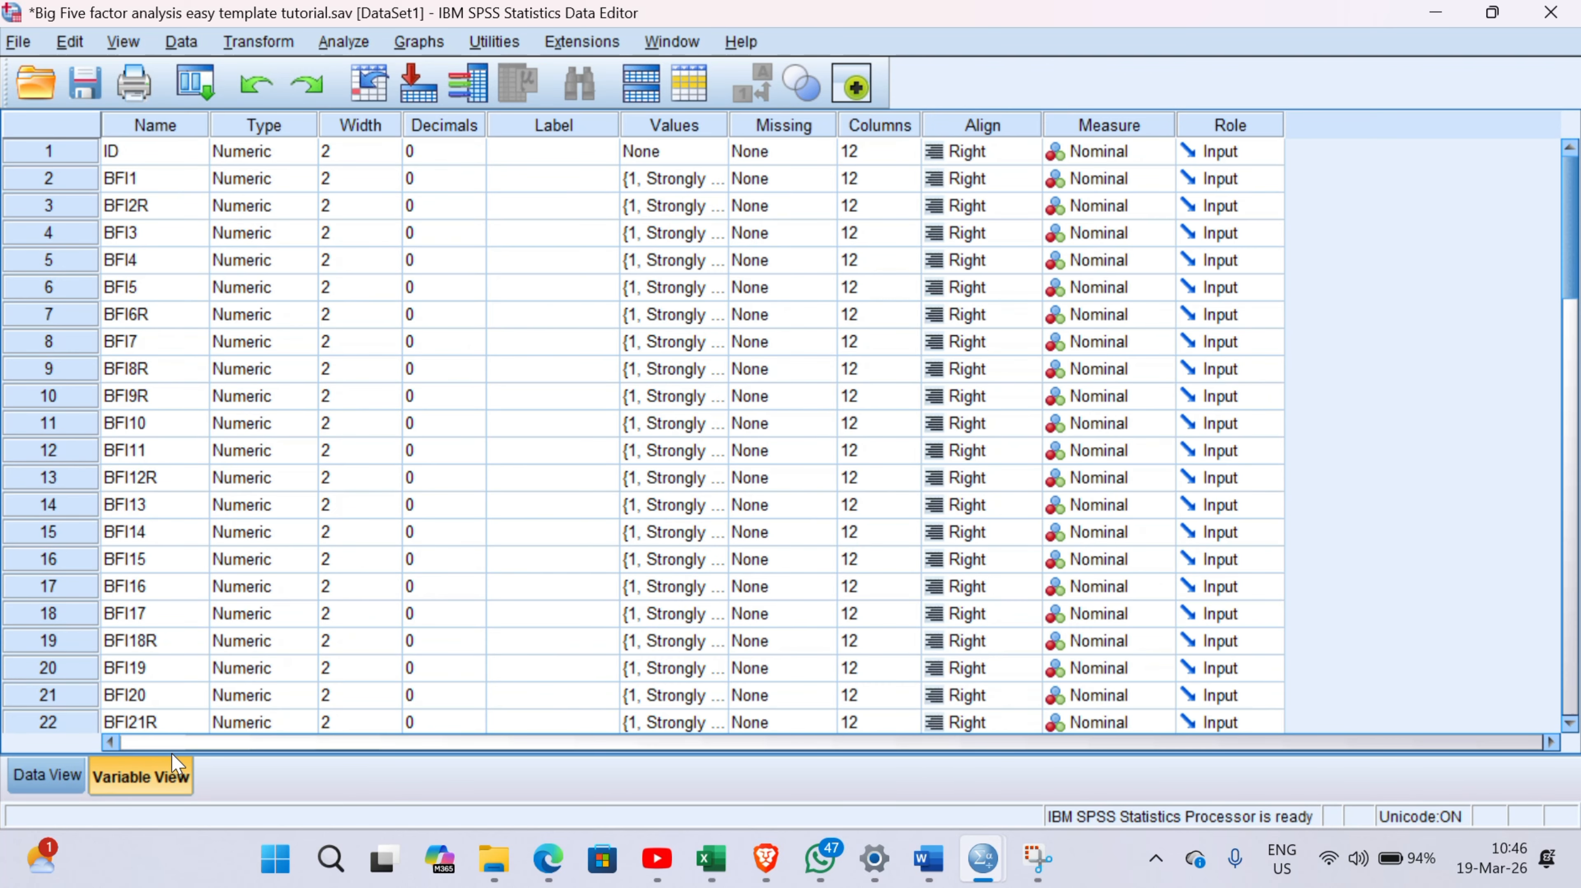
{"action": "left_click", "coordinate": [48, 775]}
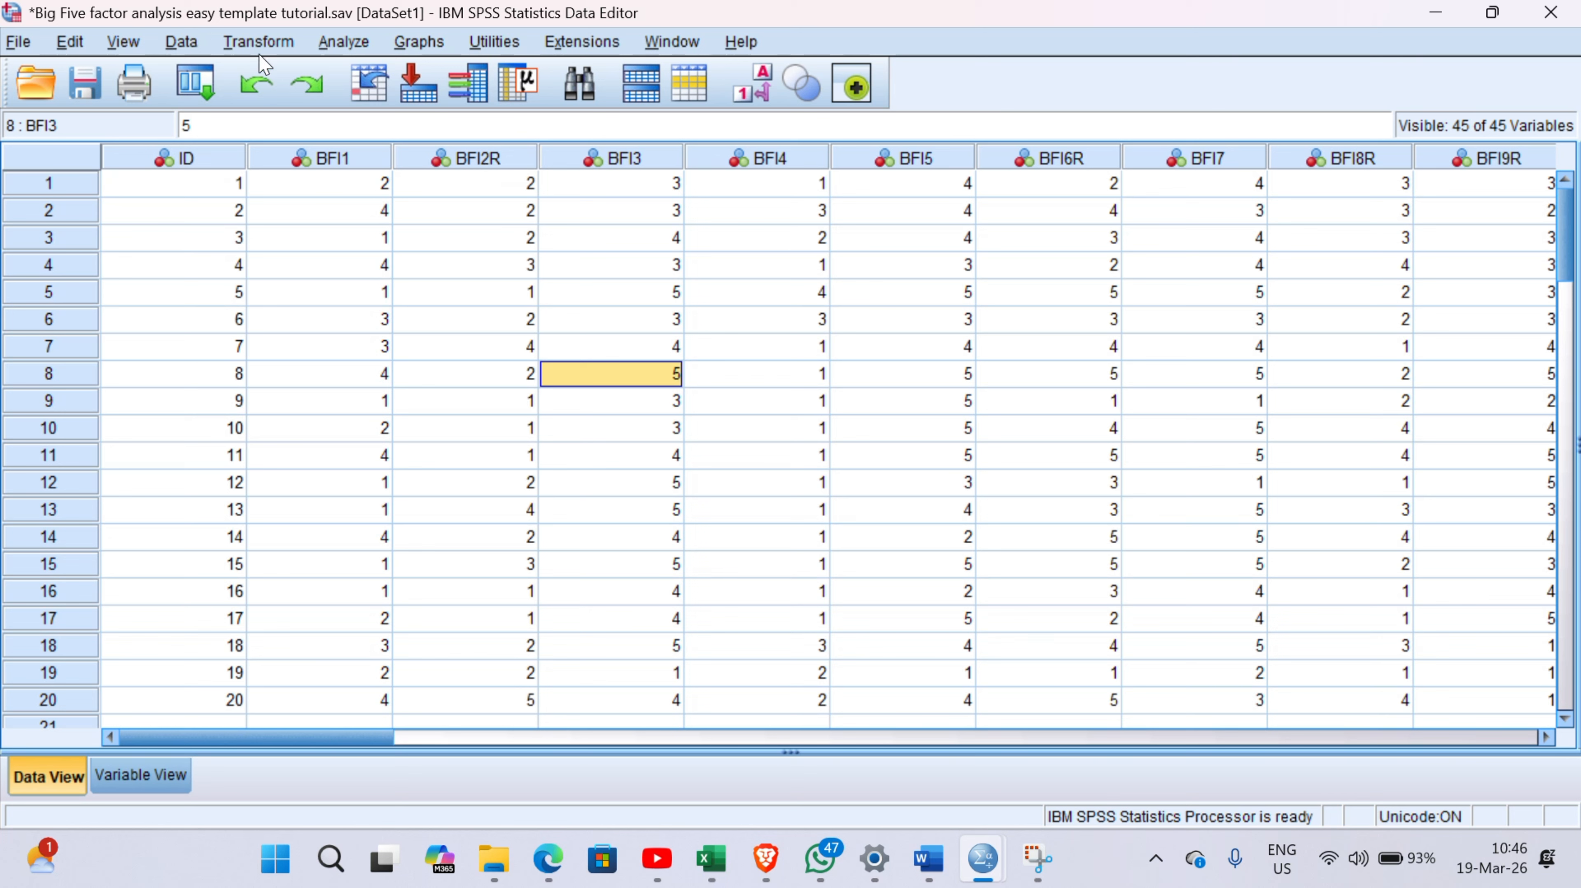
Reverse-score the R-suffixed BFI items with Recode into Same Variables, mapping 1 to 5, 2 to 4, 3 to 3, 4 to 2 and 5 to 1
{"action": "left_click", "coordinate": [271, 44]}
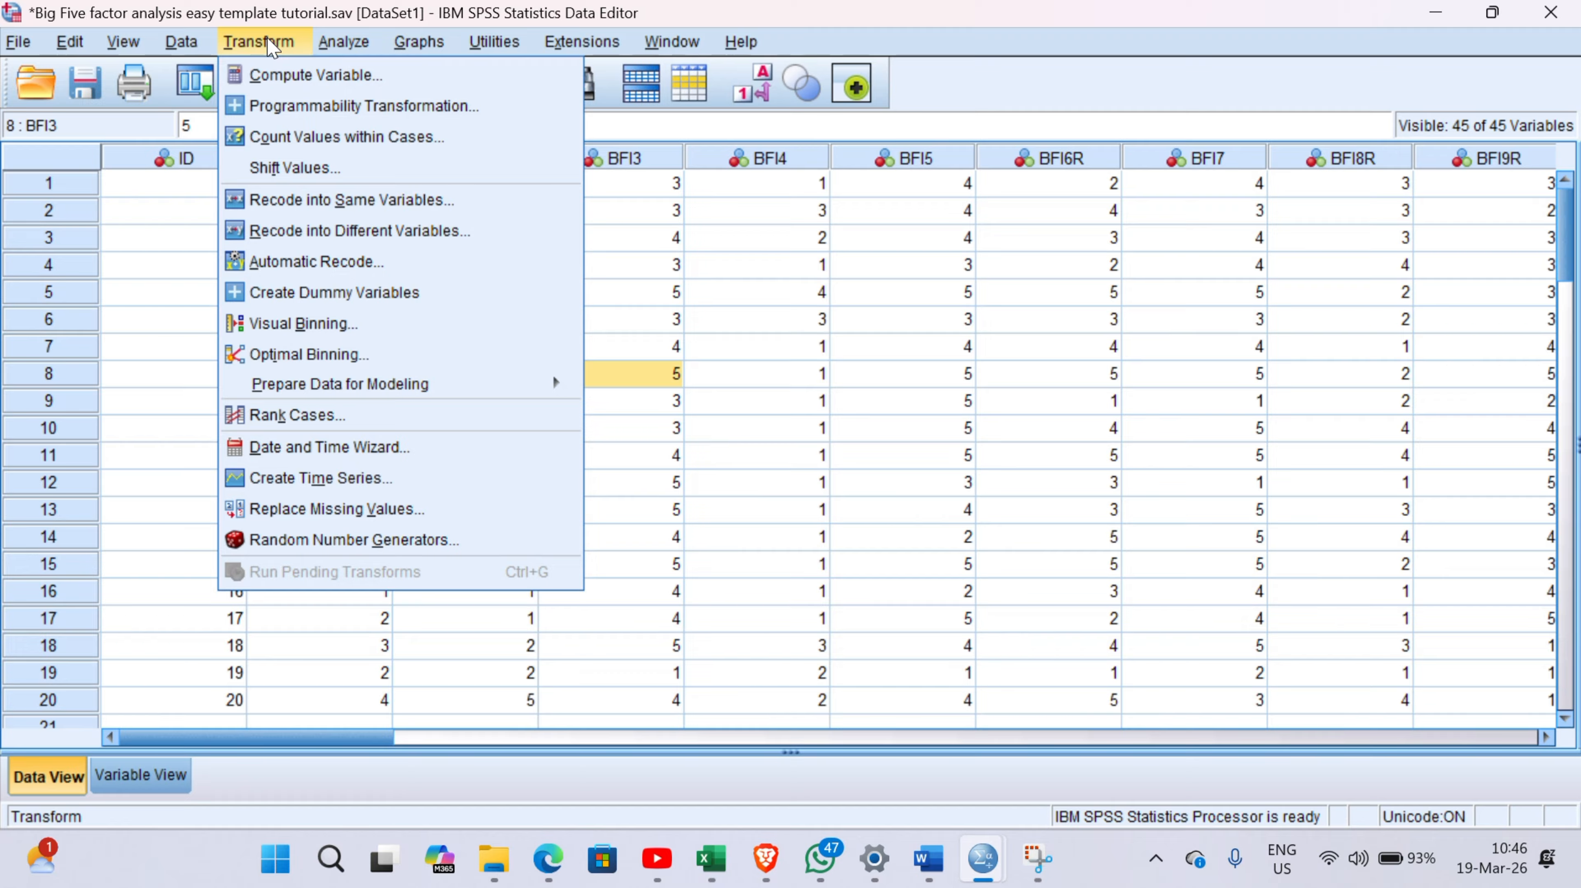
{"action": "left_click", "coordinate": [313, 205]}
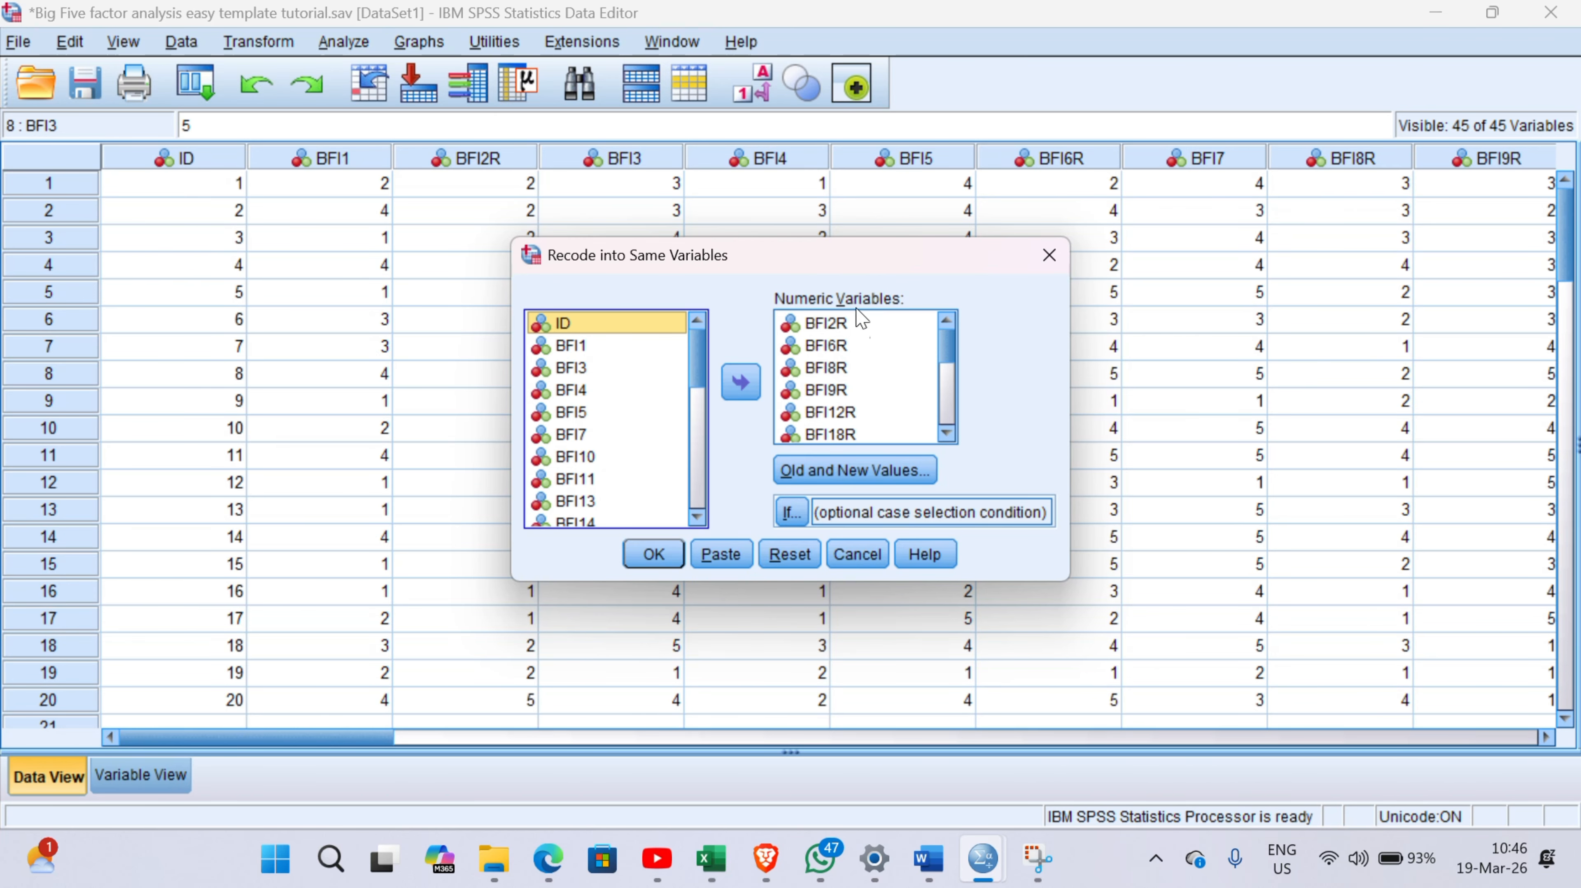
{"action": "left_click", "coordinate": [844, 473]}
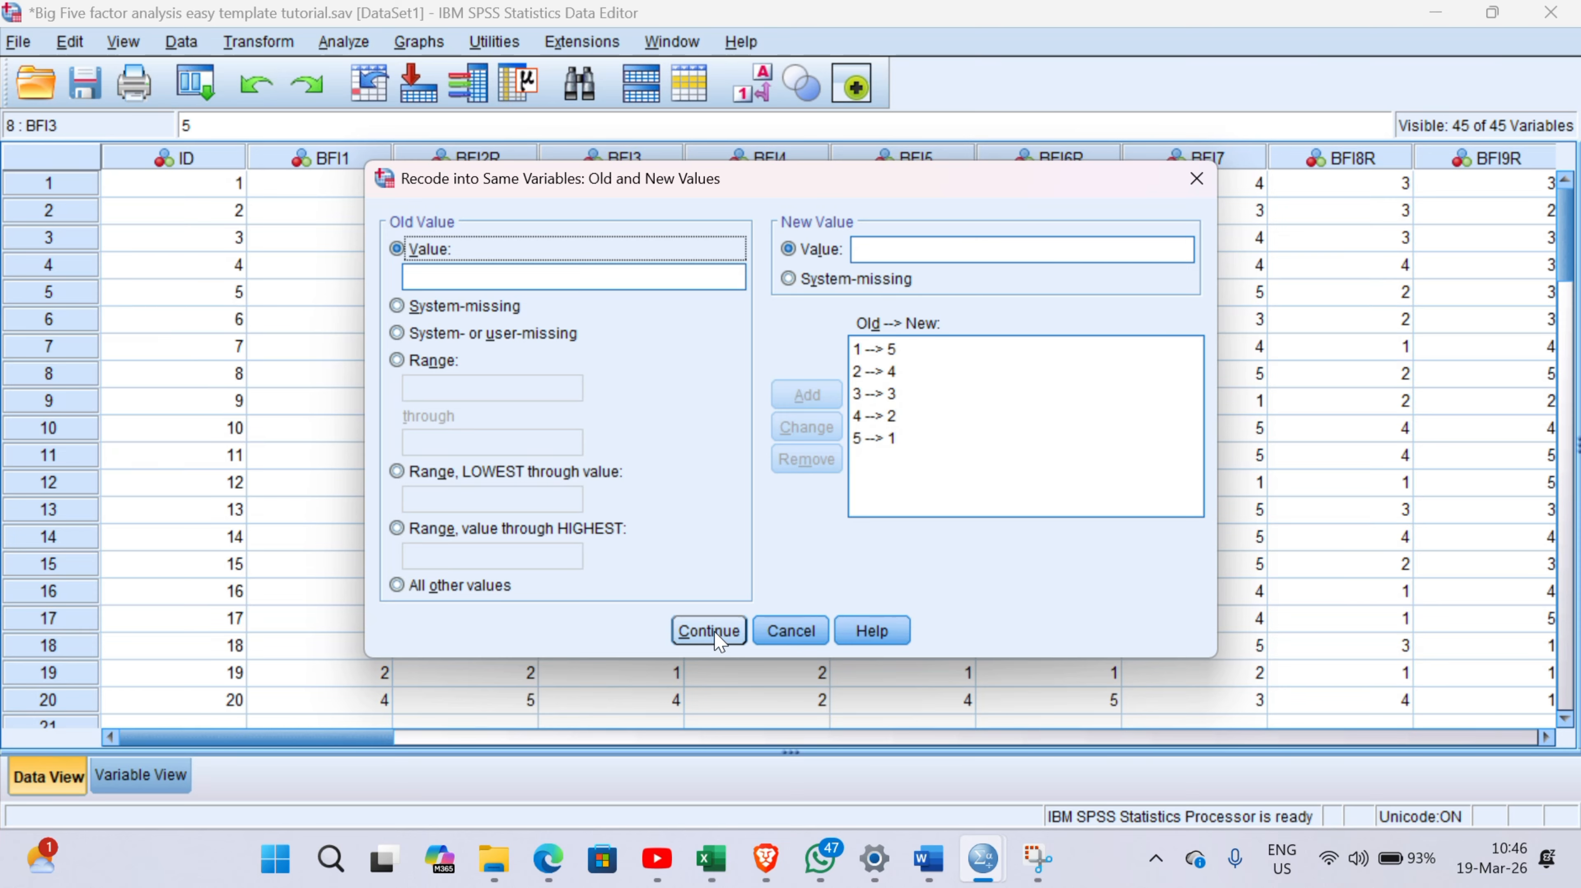
{"action": "left_click", "coordinate": [712, 616]}
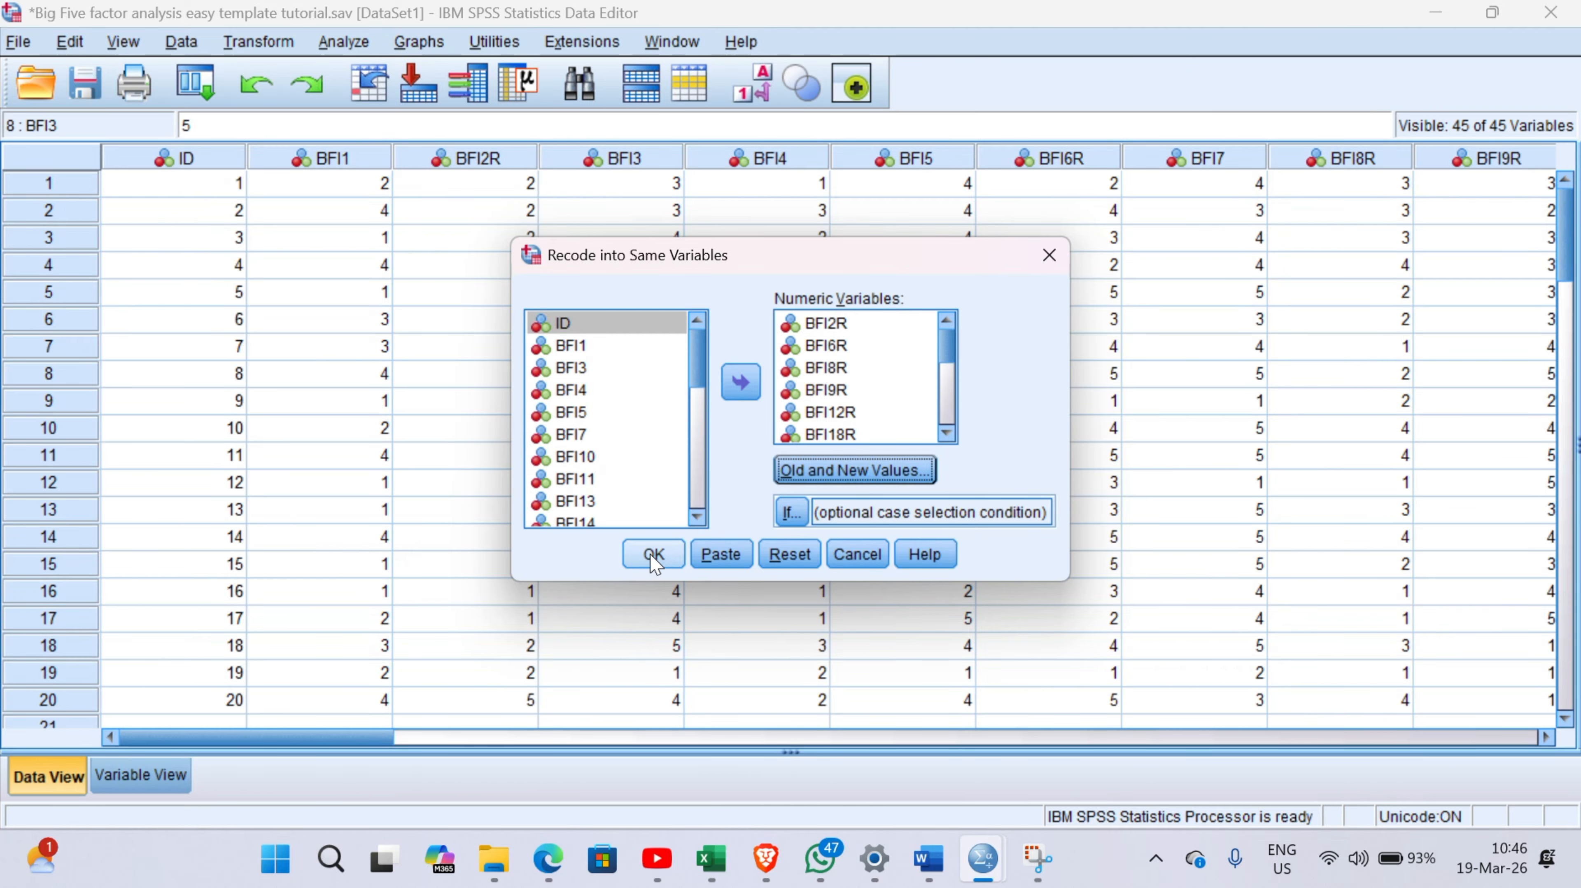
{"action": "left_click", "coordinate": [653, 553]}
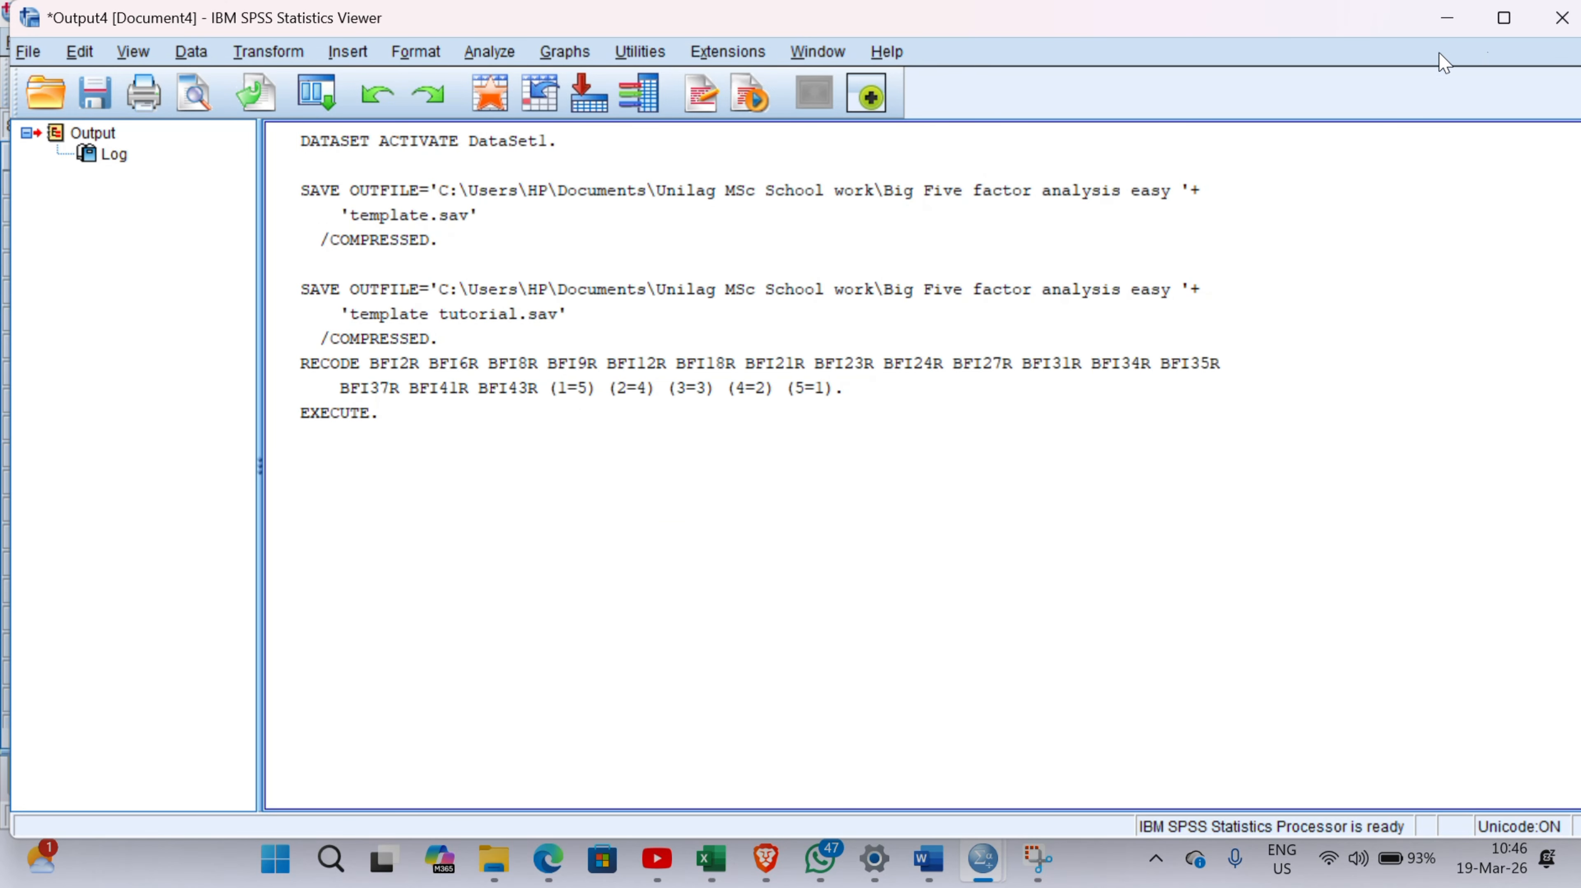
Minimize the output window and inspect the recoded BFI6R and BFI2R columns in the dataset
{"action": "left_click", "coordinate": [1448, 17]}
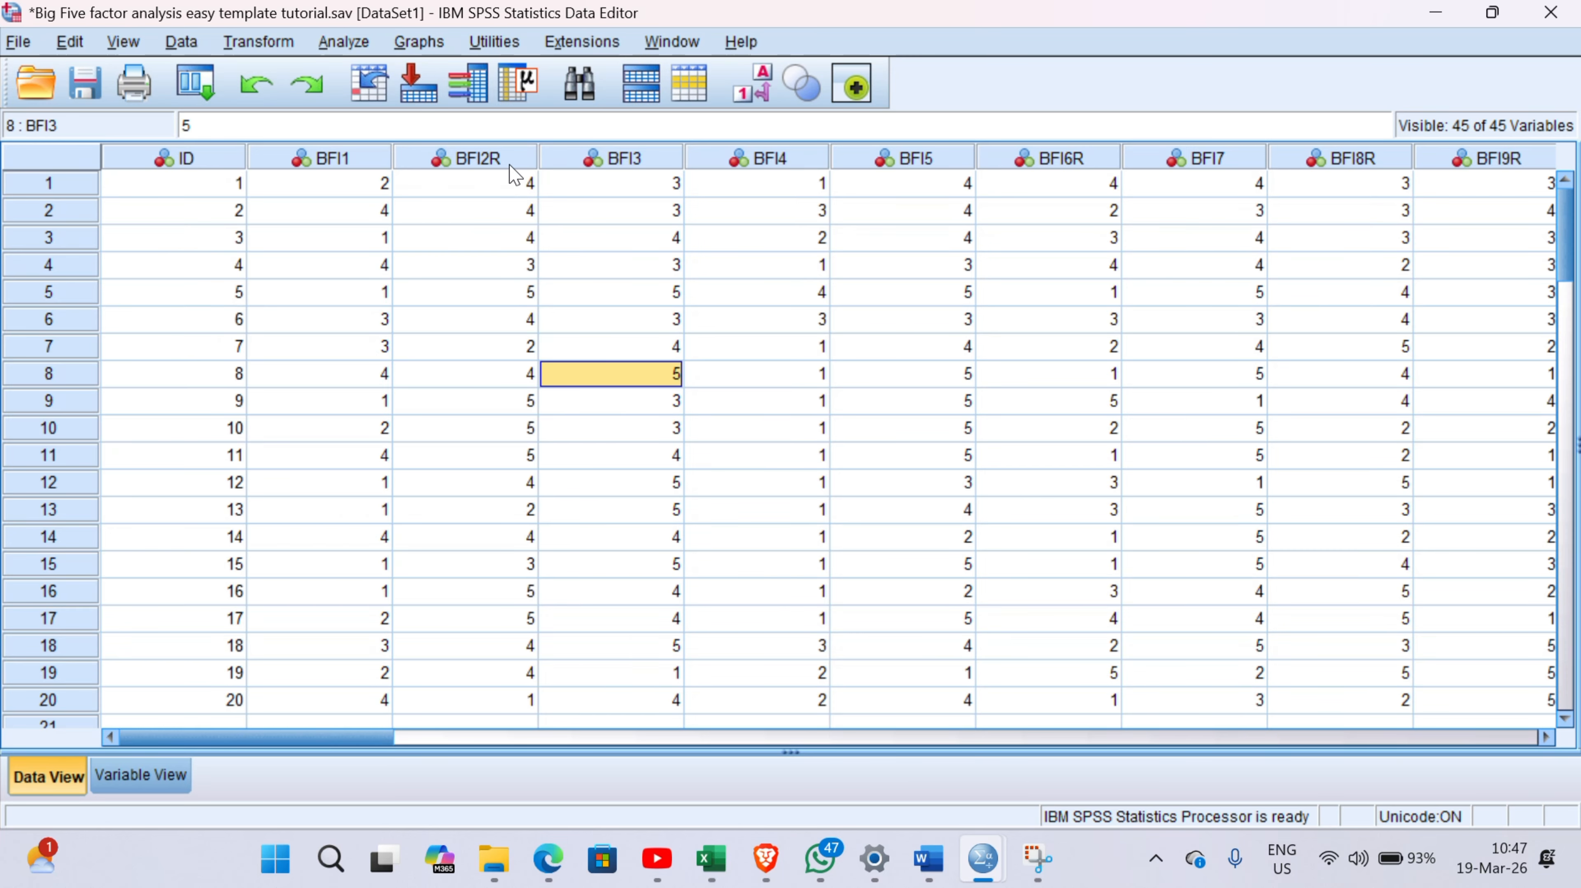
{"action": "left_click", "coordinate": [1061, 163]}
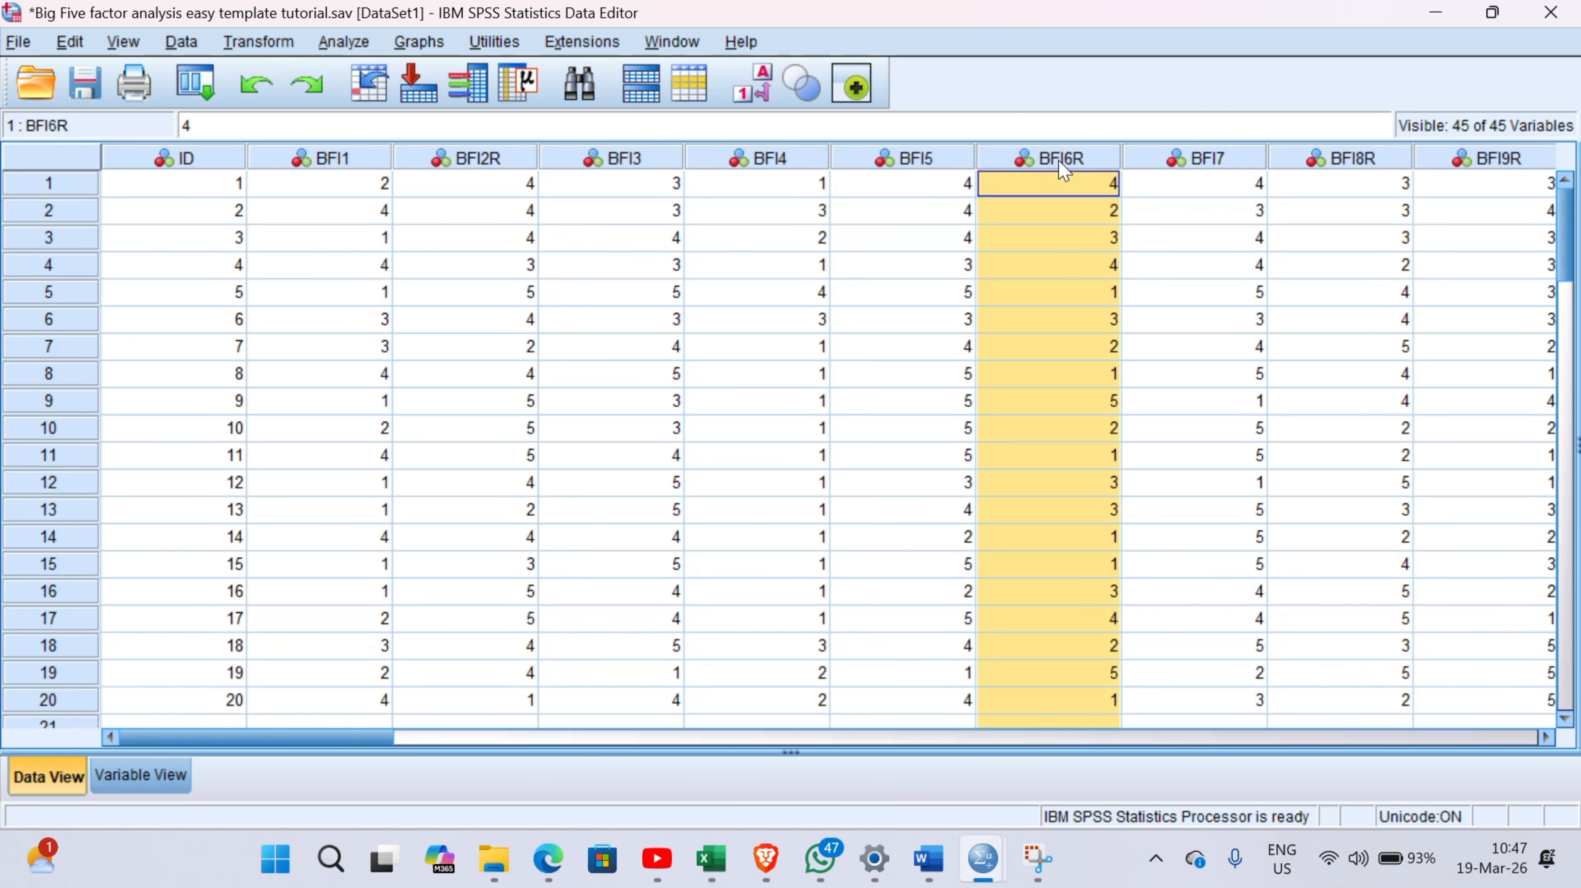
{"action": "left_click", "coordinate": [505, 162]}
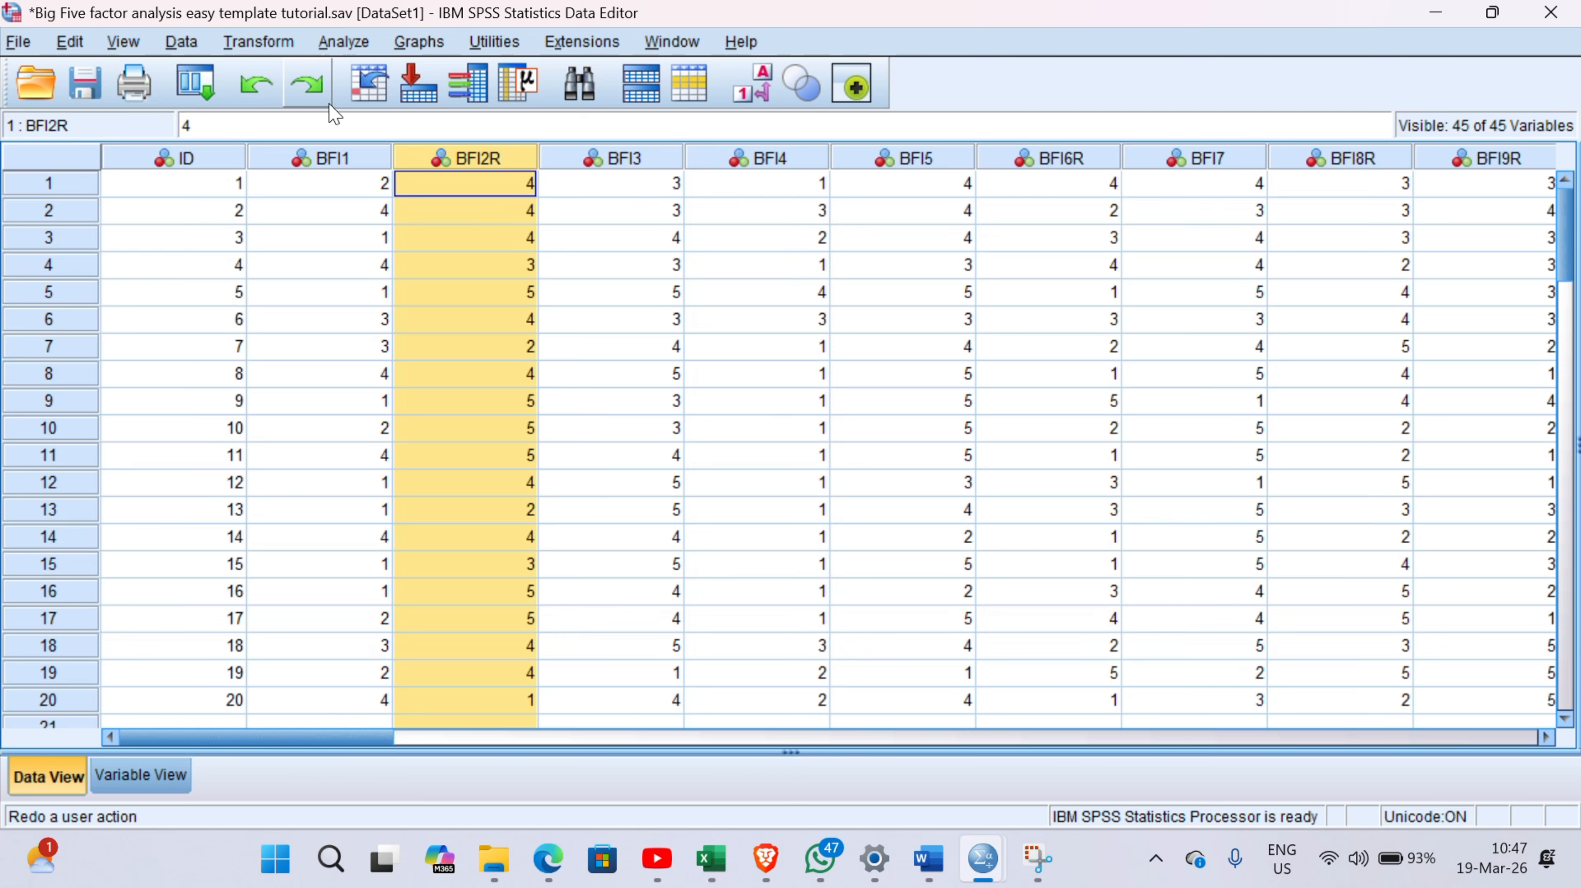
Open Factor Analysis for the BFI items and confirm the descriptives, including initial solution, coefficients, determinant and KMO and Bartlett's test
{"action": "left_click", "coordinate": [346, 42]}
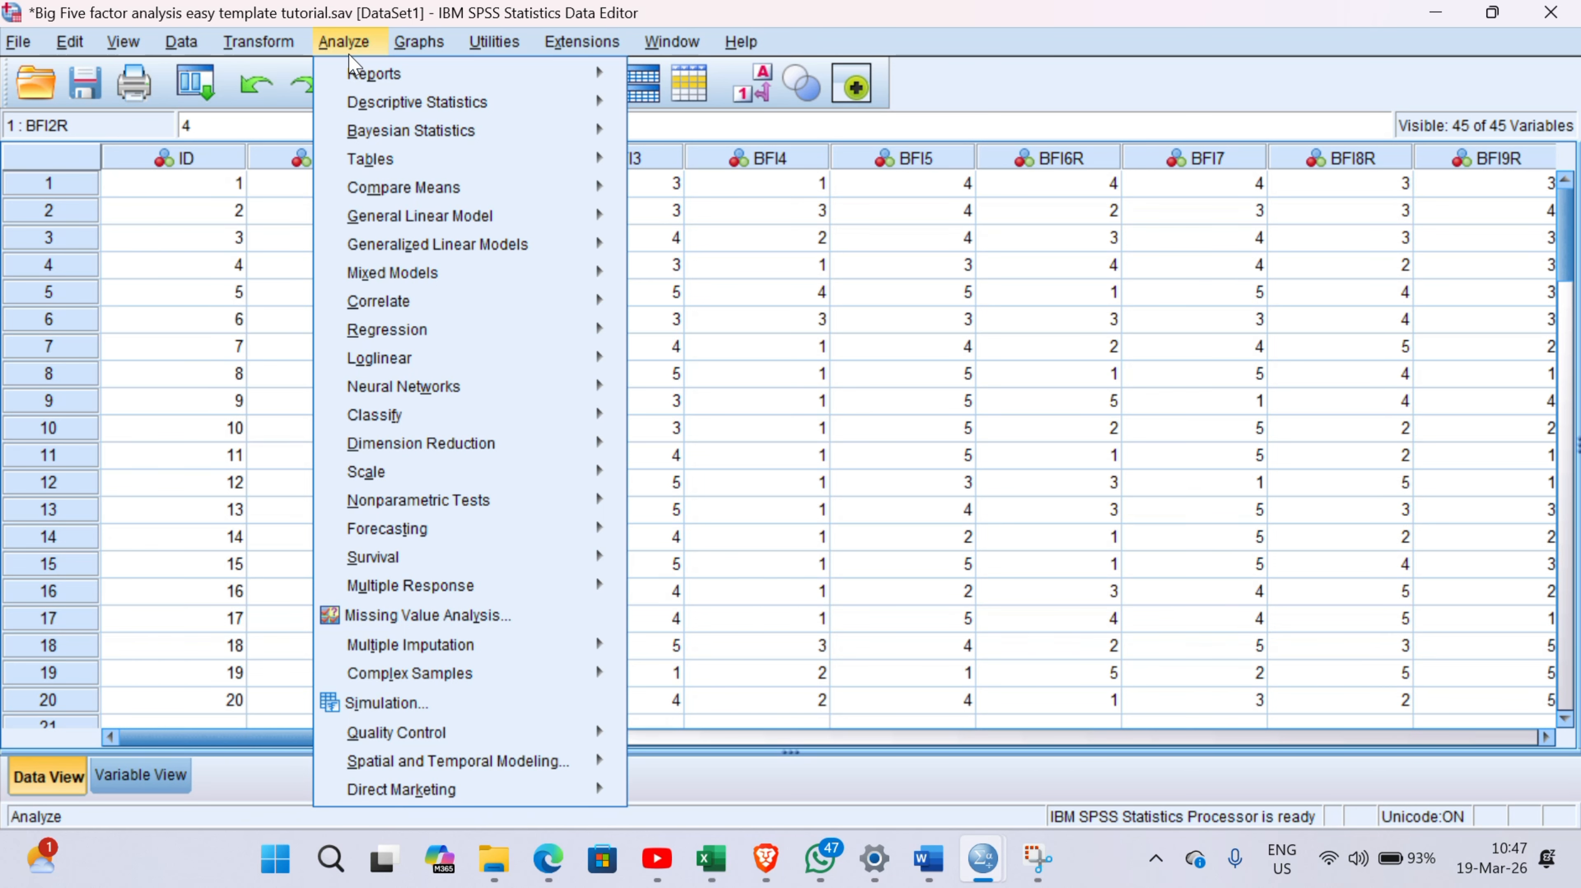
{"action": "mouse_move", "coordinate": [450, 457]}
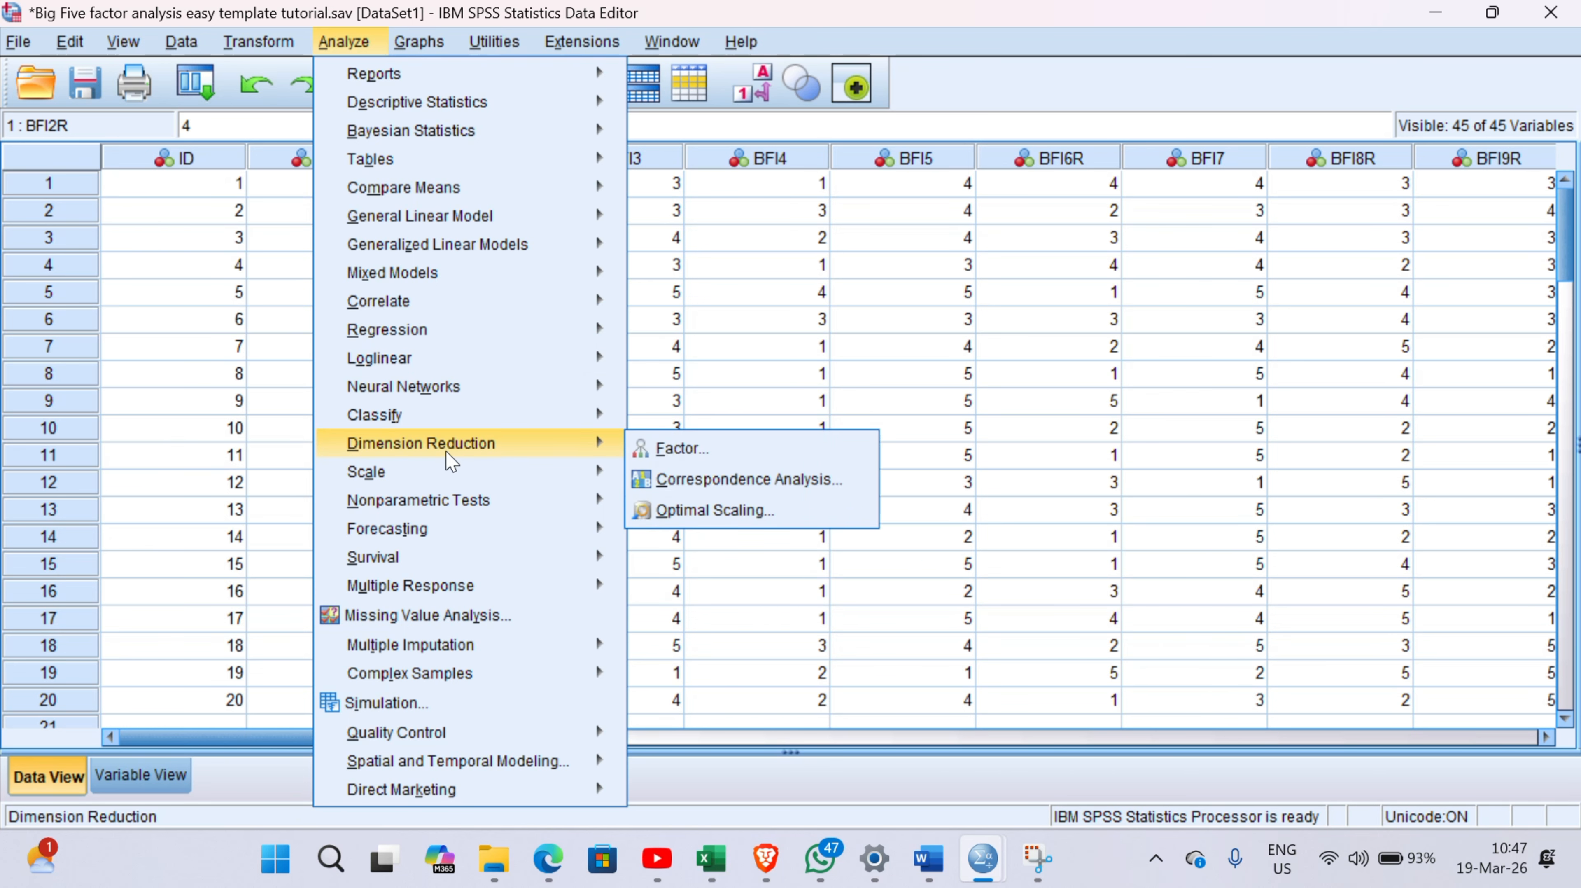
{"action": "left_click", "coordinate": [739, 448]}
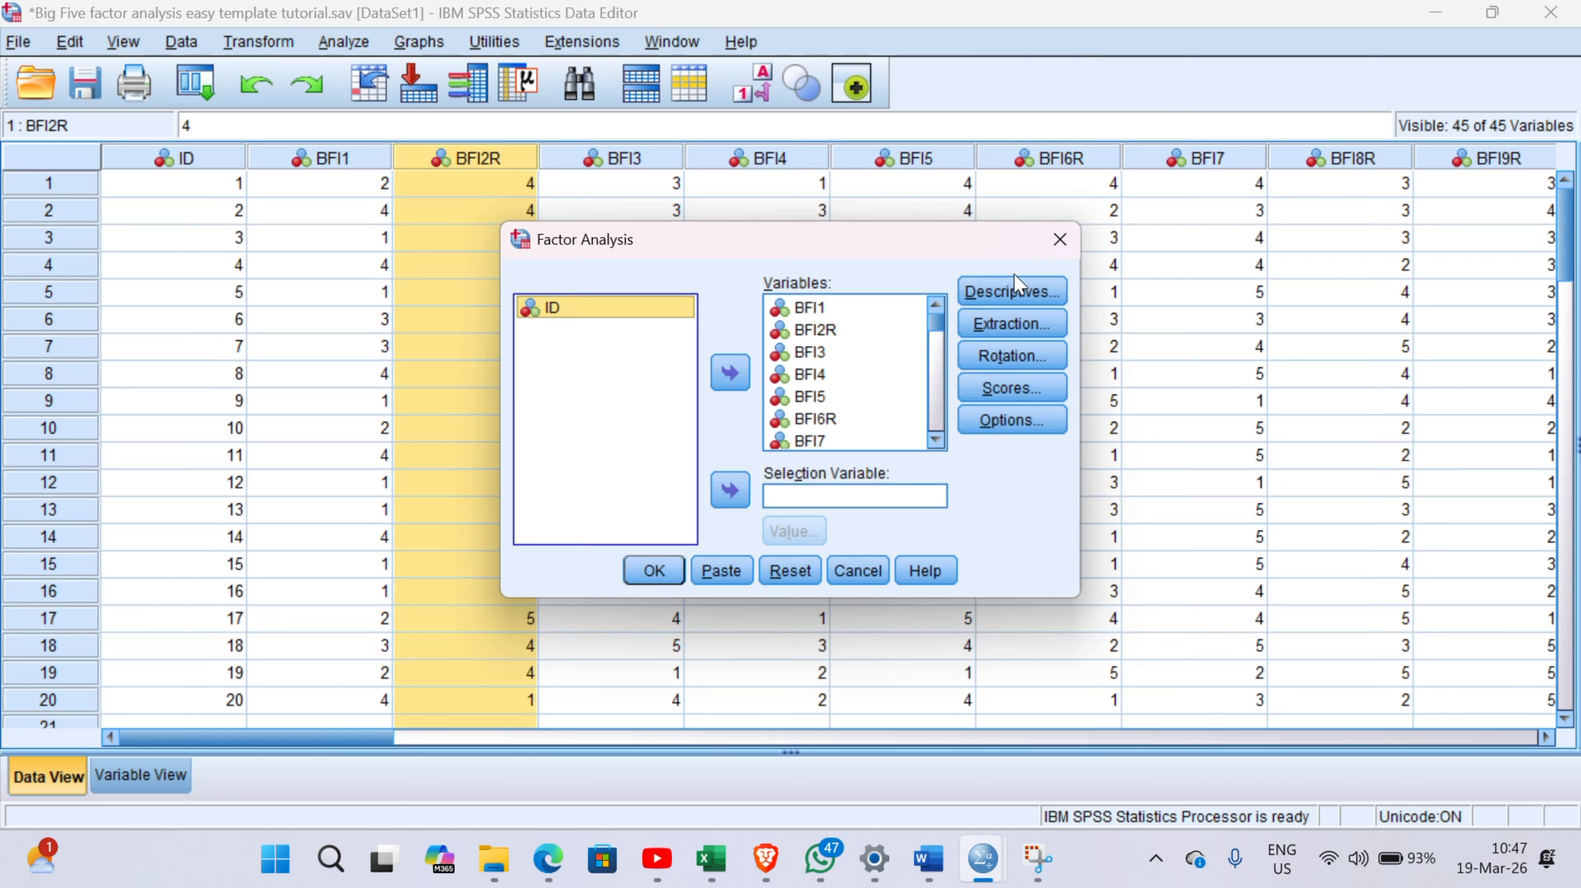
{"action": "left_click", "coordinate": [1006, 302]}
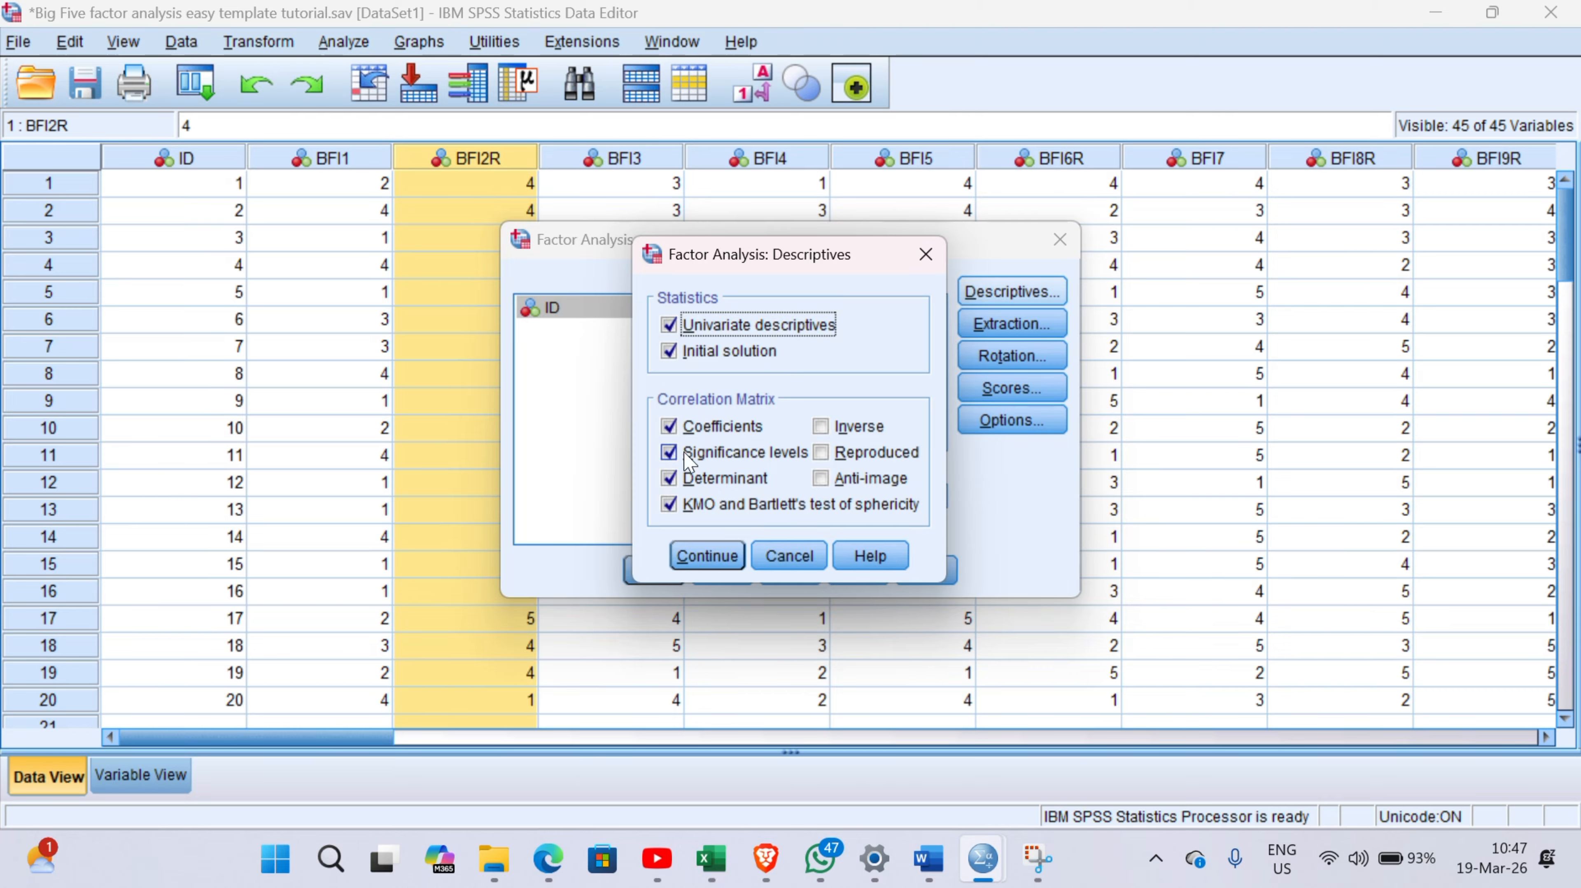
{"action": "left_click", "coordinate": [735, 556]}
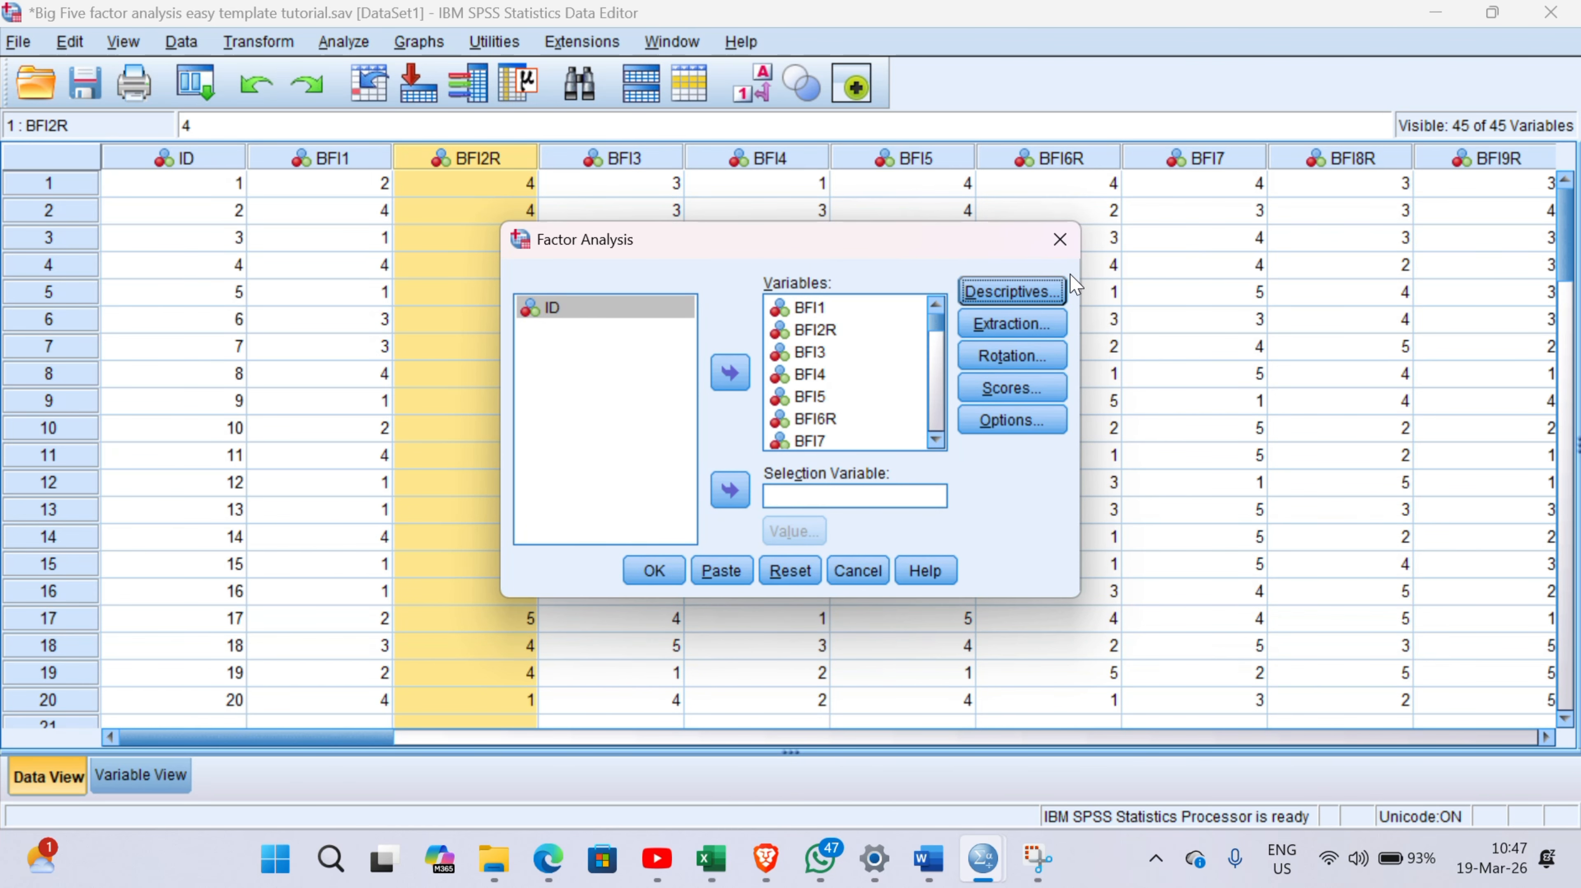
Set the factor extraction to be based on eigenvalues greater than 1, using principal components on the correlation matrix
{"action": "left_click", "coordinate": [1012, 323]}
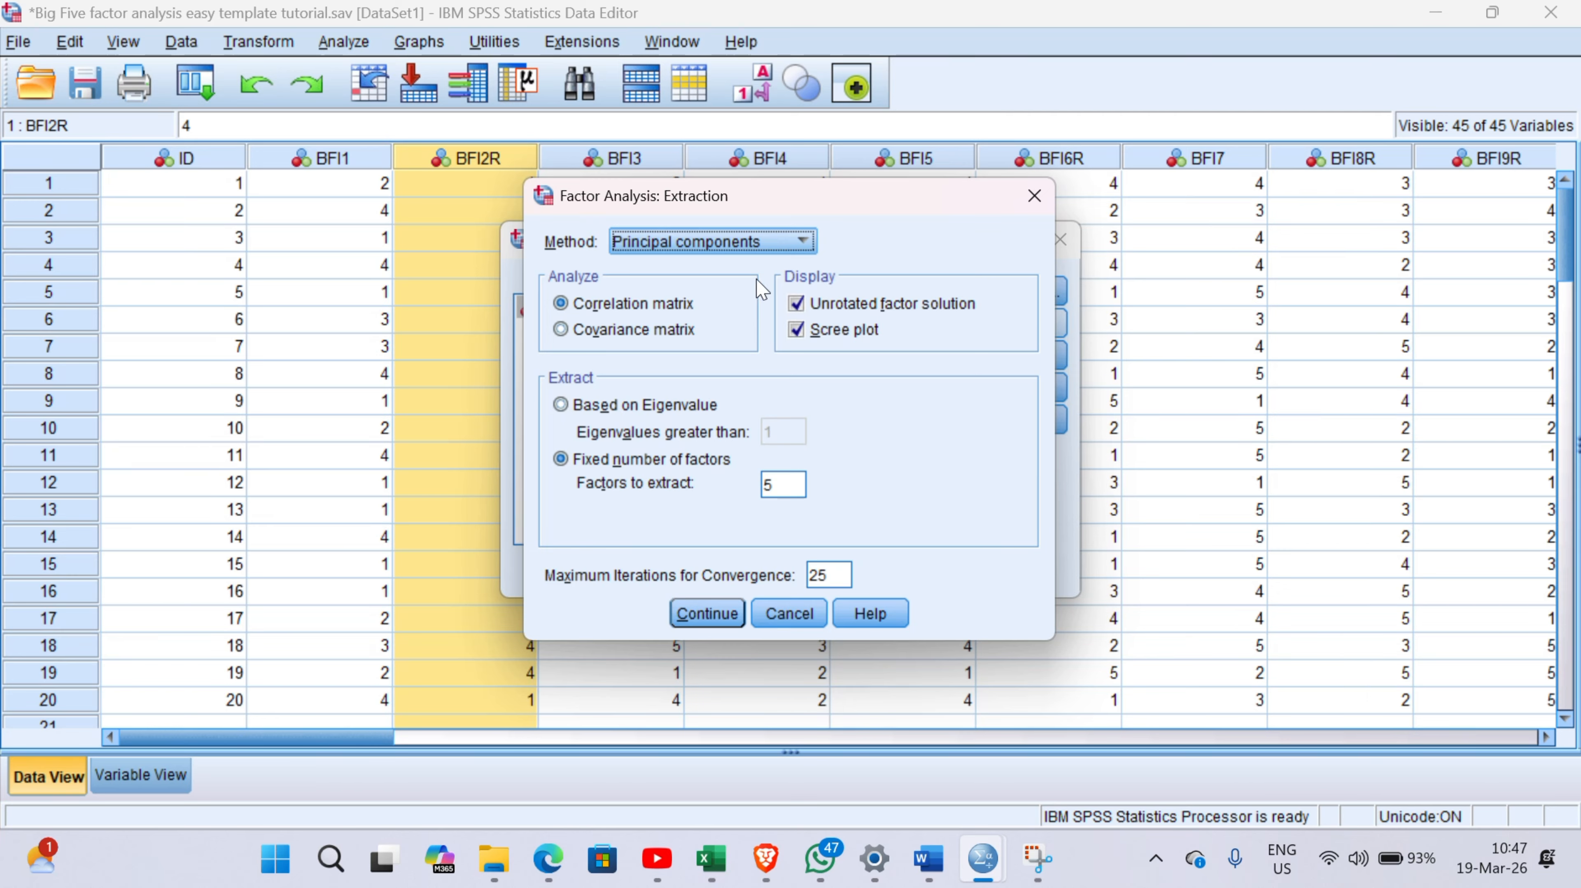
{"action": "left_click", "coordinate": [604, 415]}
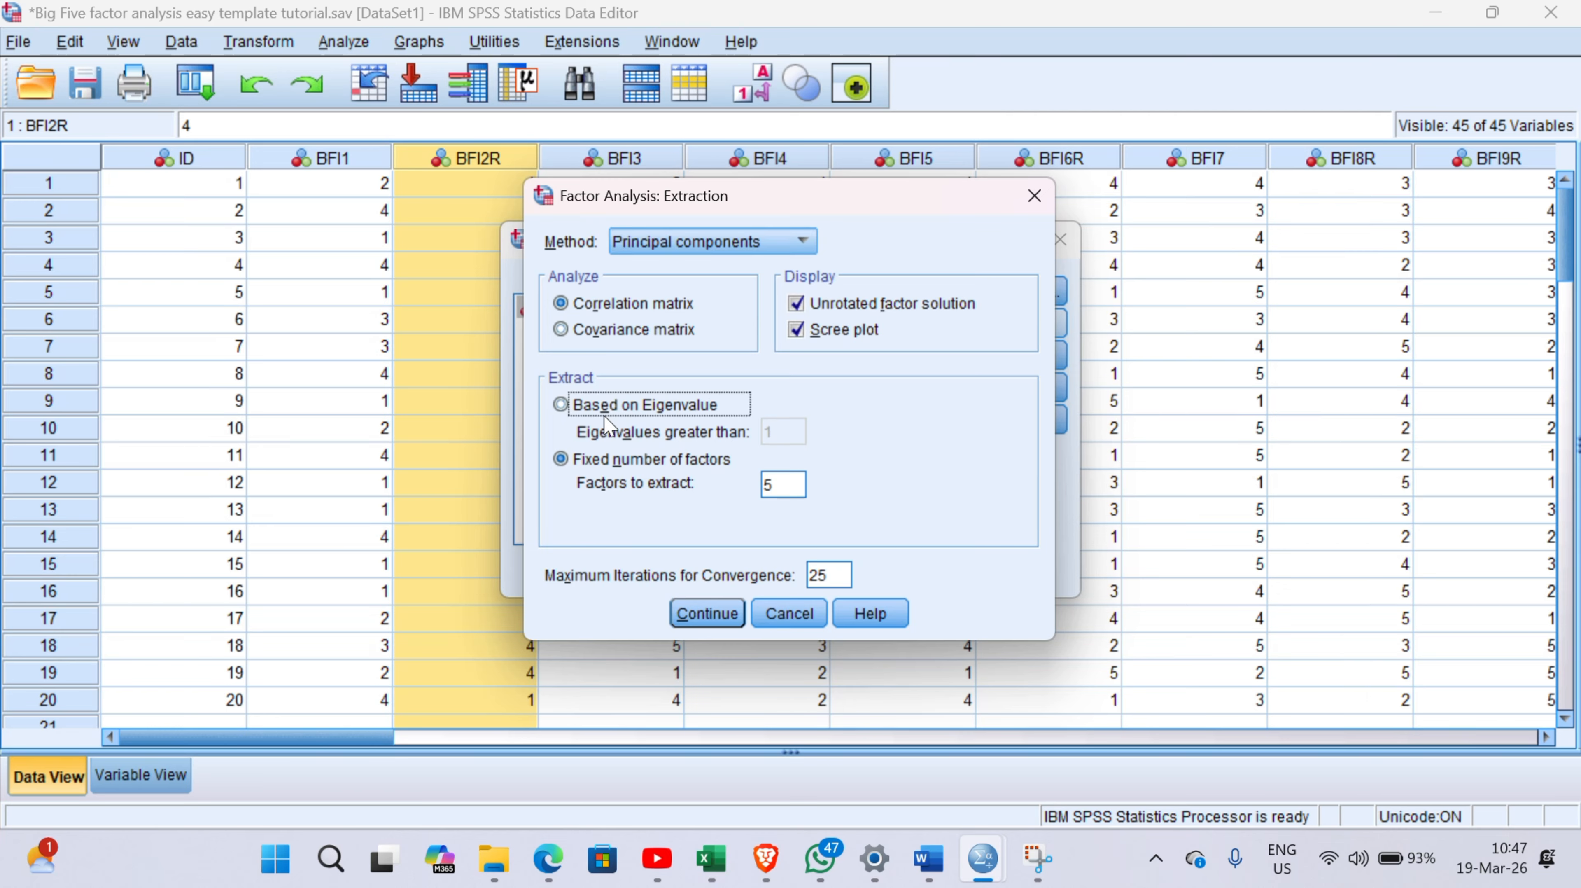
{"action": "left_click", "coordinate": [604, 416]}
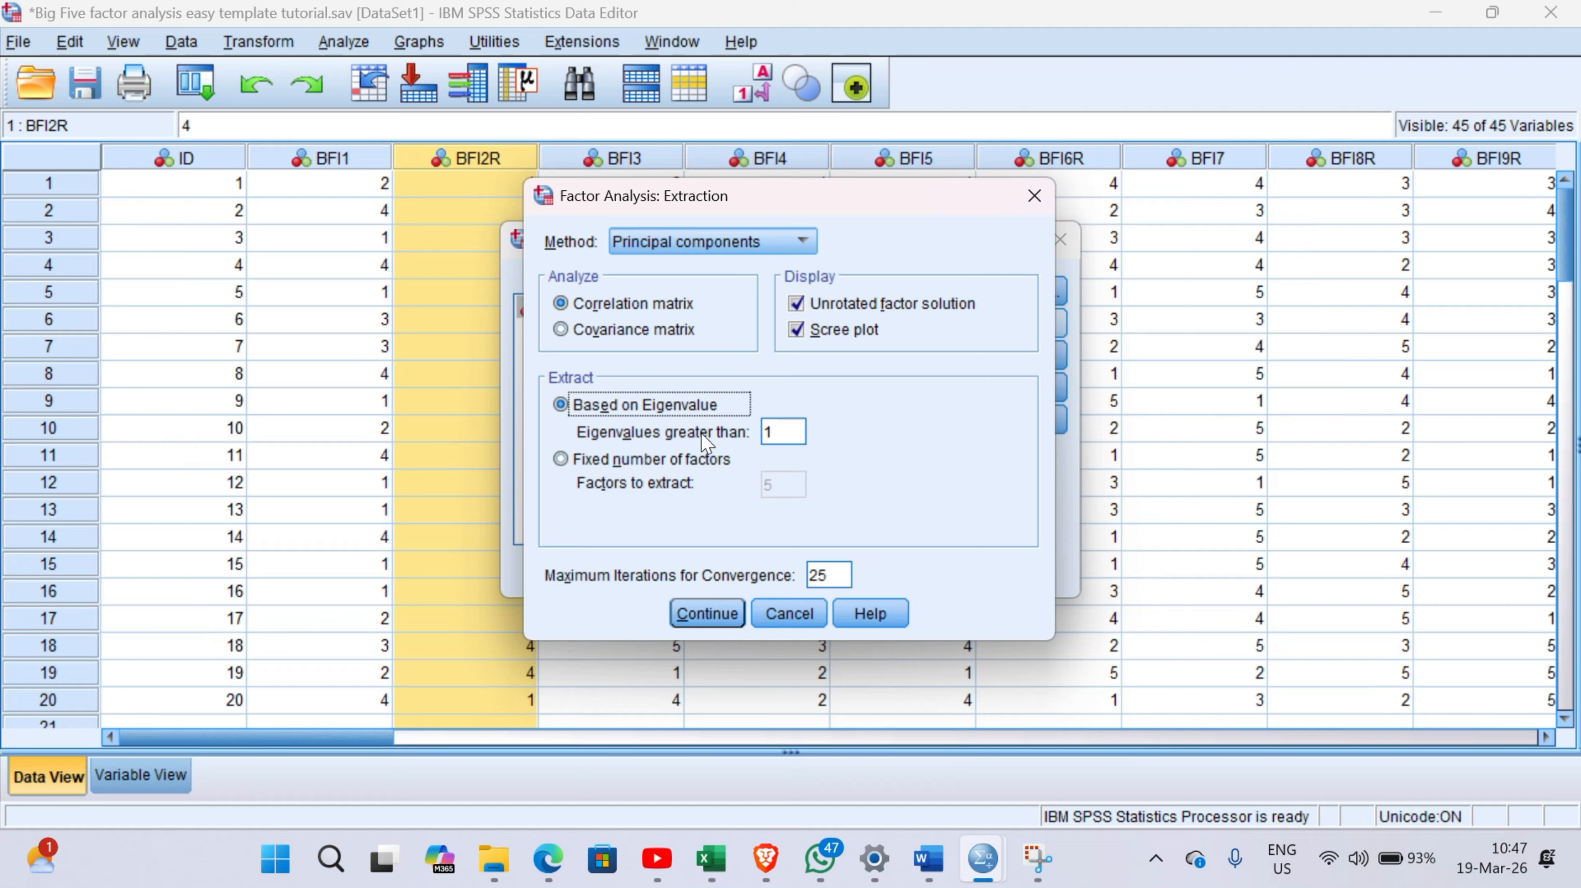
{"action": "left_click", "coordinate": [714, 617]}
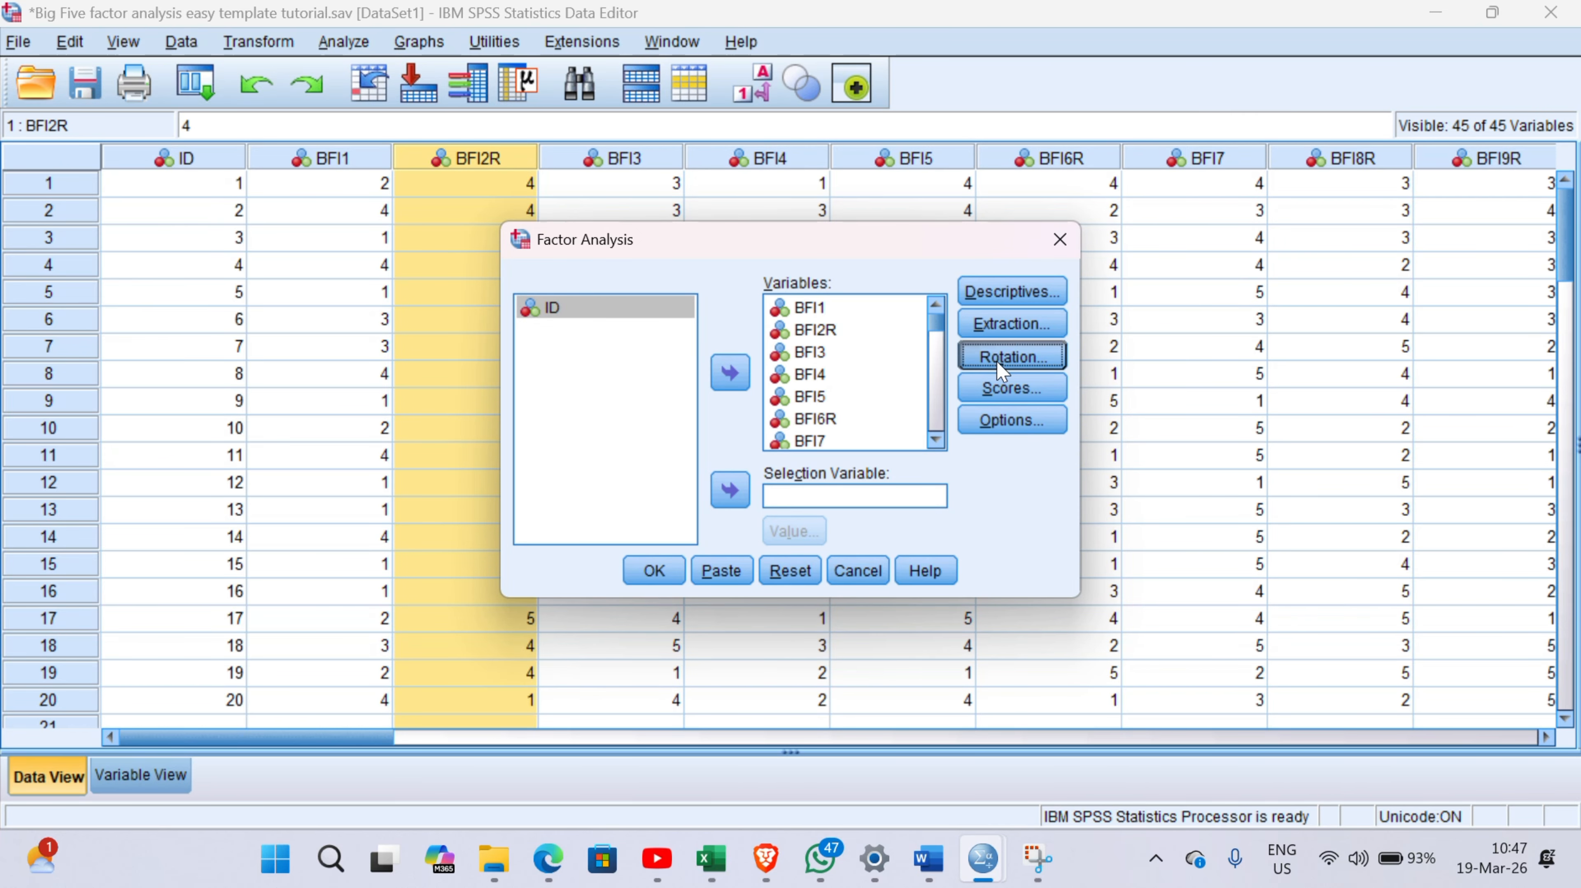
Review the rotation, factor scores and options settings, keeping Varimax rotation and suppression of coefficients below .35
{"action": "left_click", "coordinate": [997, 361]}
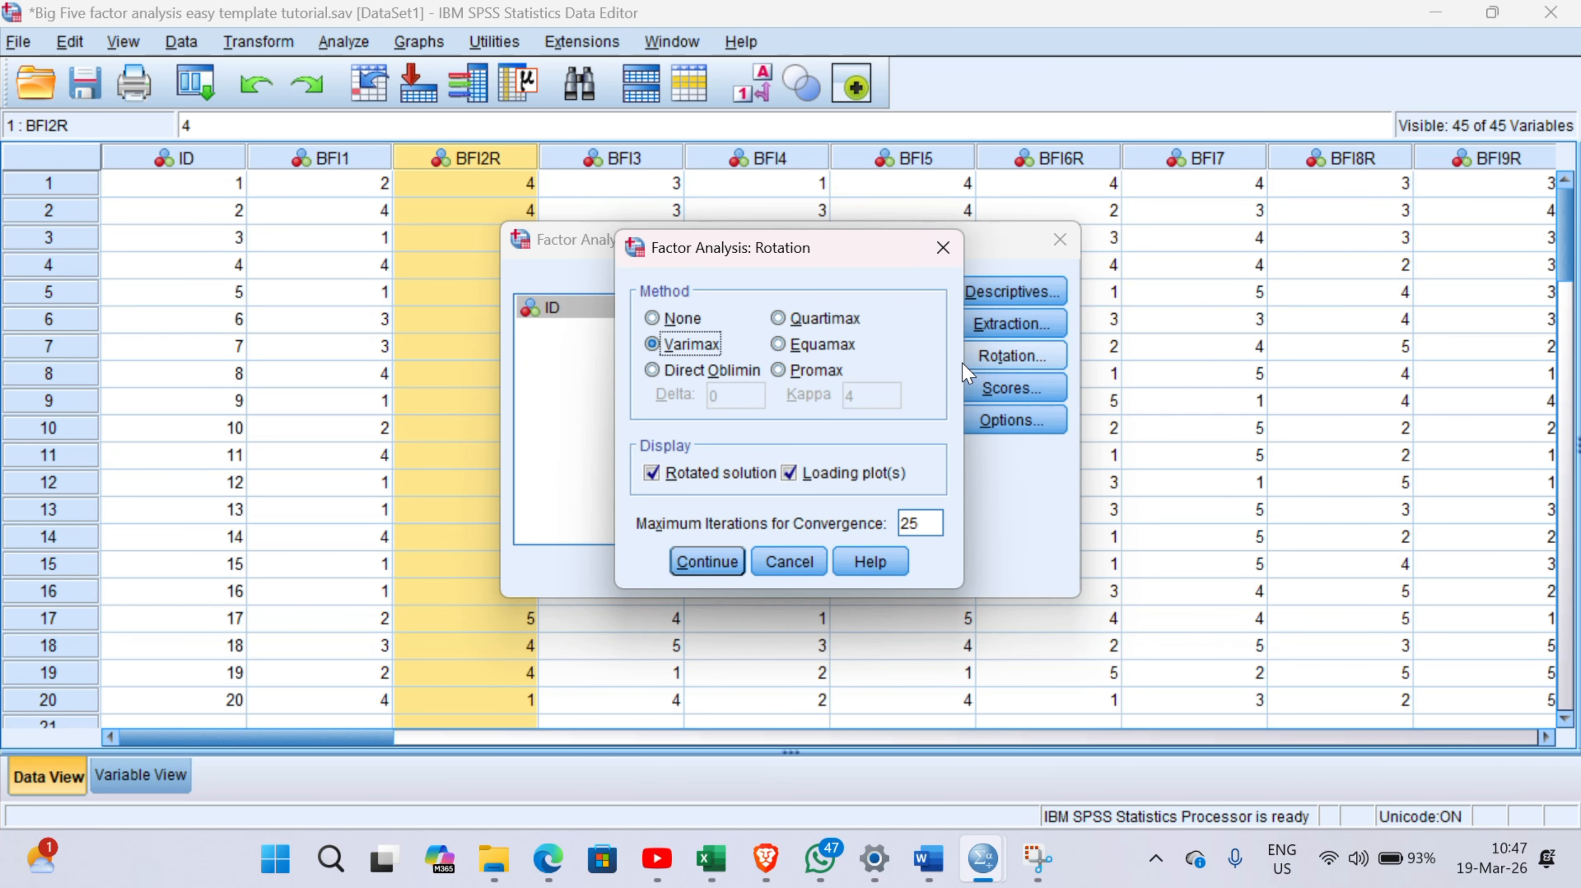
{"action": "left_click", "coordinate": [726, 563]}
{"action": "left_click", "coordinate": [1010, 391]}
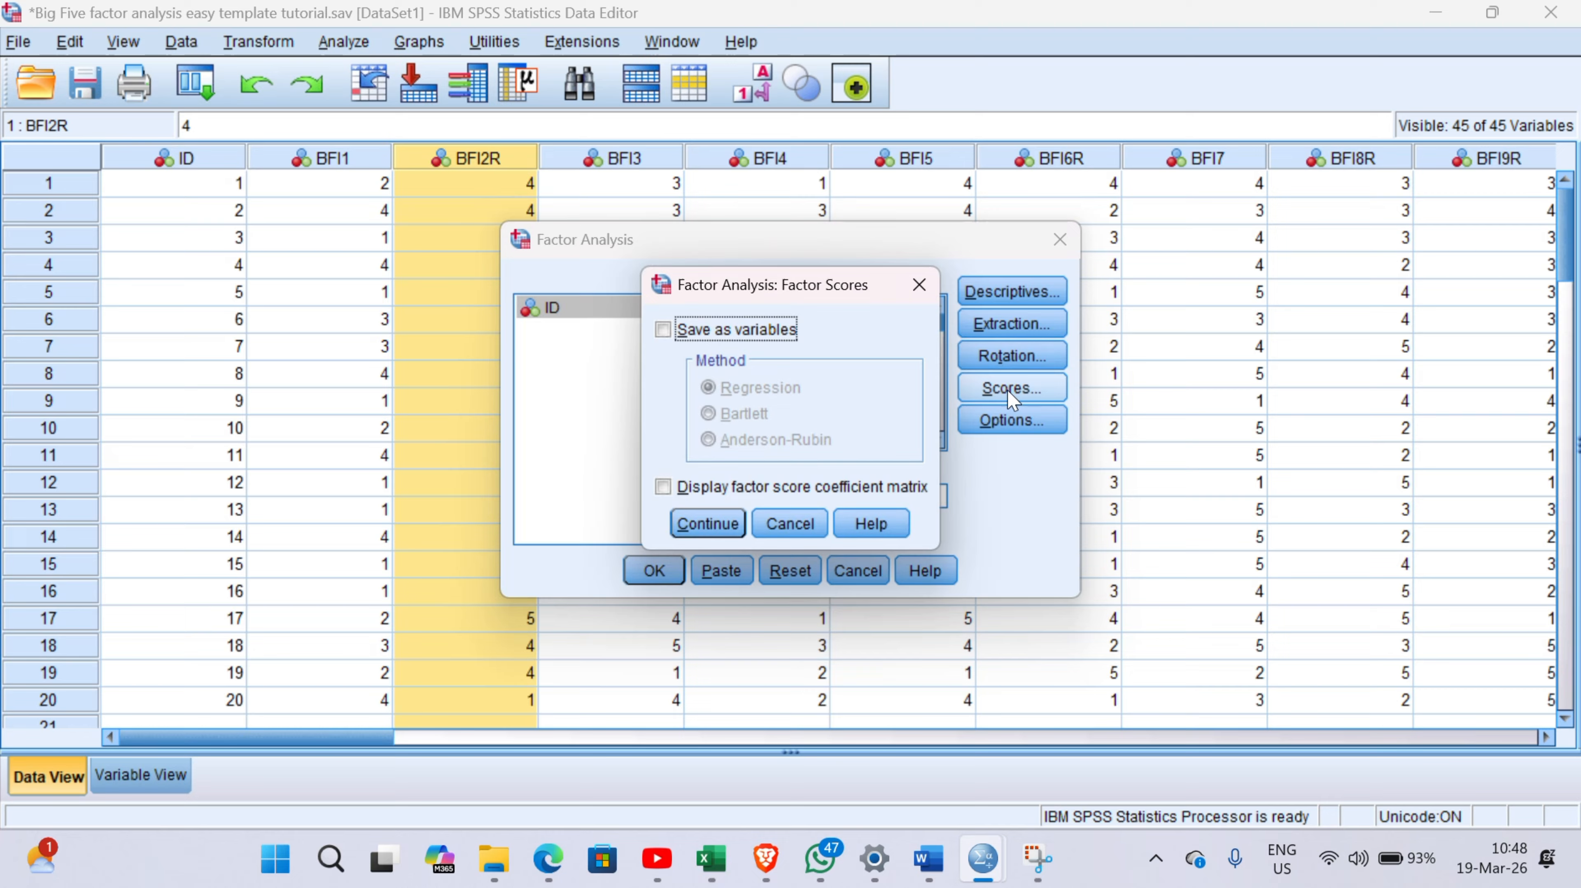
{"action": "left_click", "coordinate": [704, 523]}
{"action": "left_click", "coordinate": [1007, 420]}
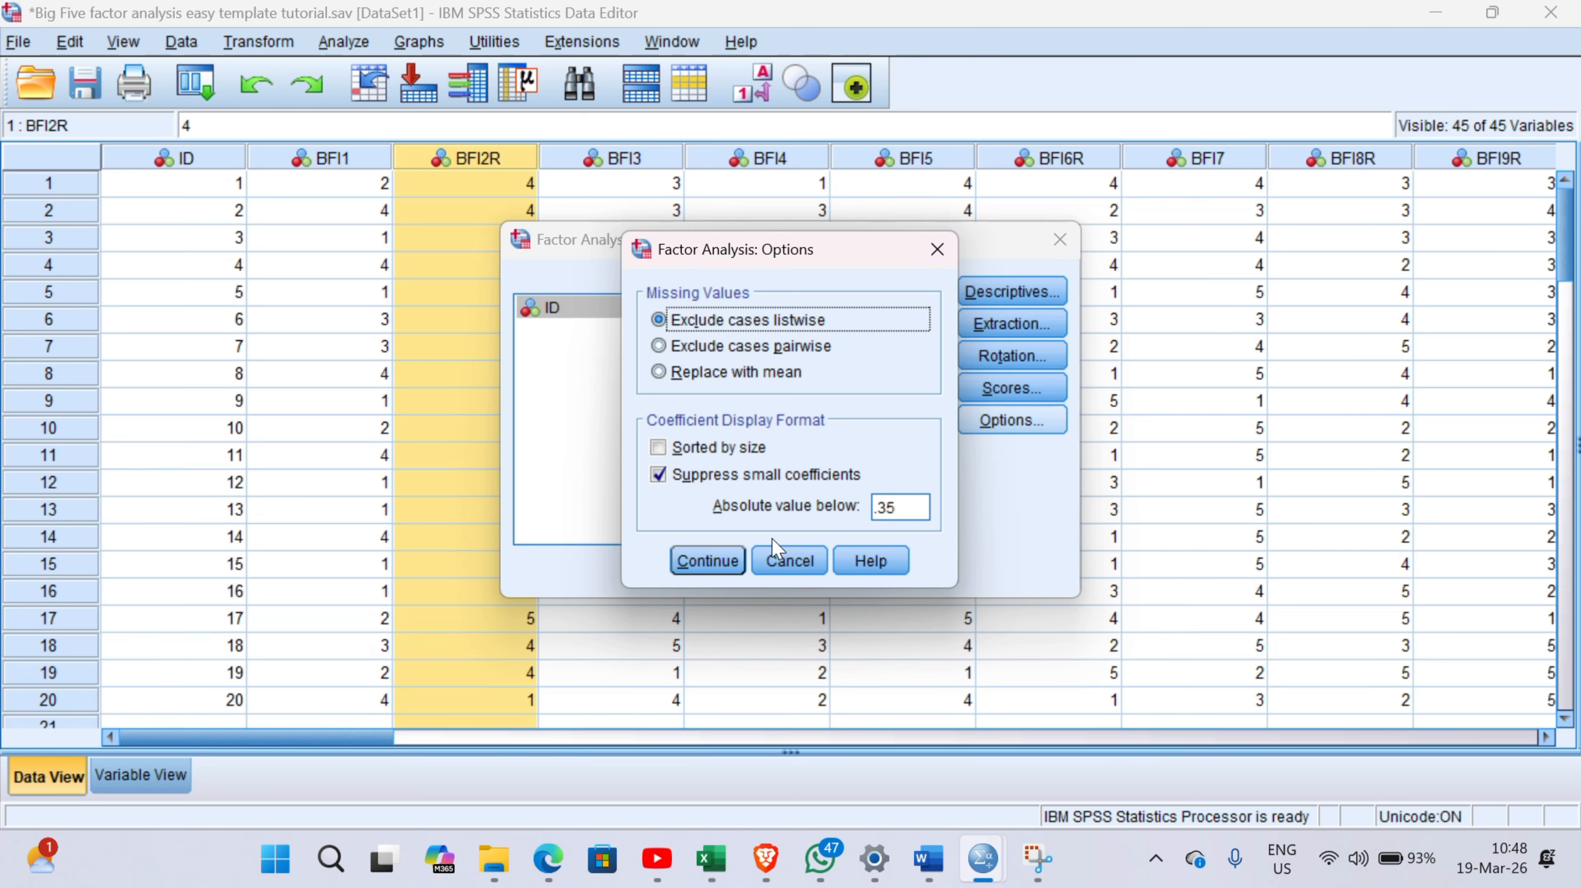
{"action": "left_click", "coordinate": [709, 561]}
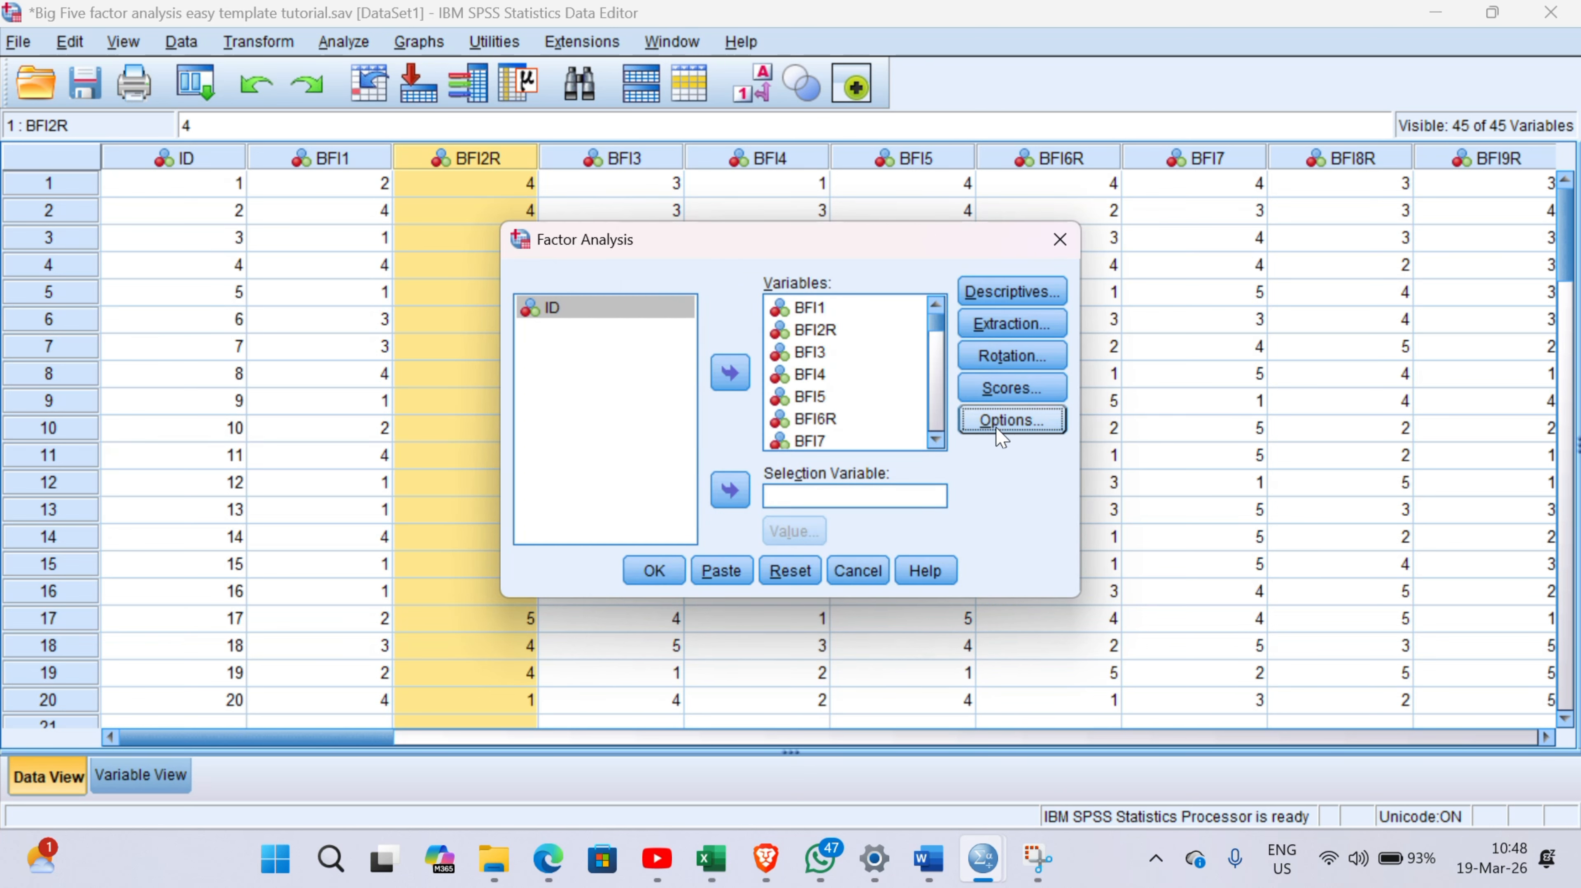
Recheck the extraction settings and run the factor analysis on the BFI items
{"action": "left_click", "coordinate": [1006, 336]}
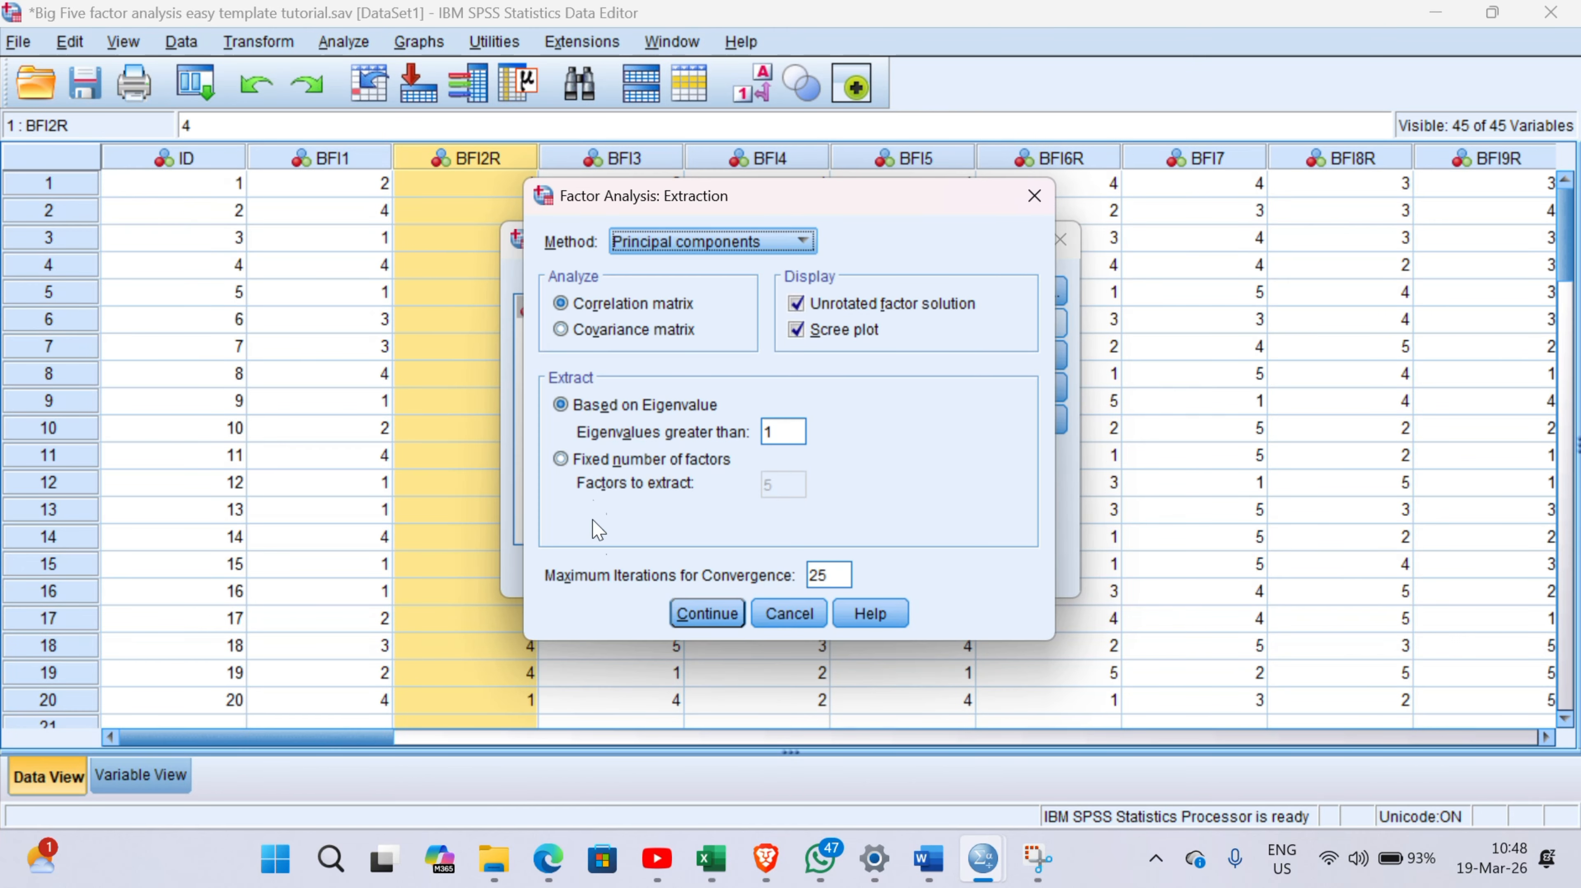
{"action": "left_click", "coordinate": [700, 616]}
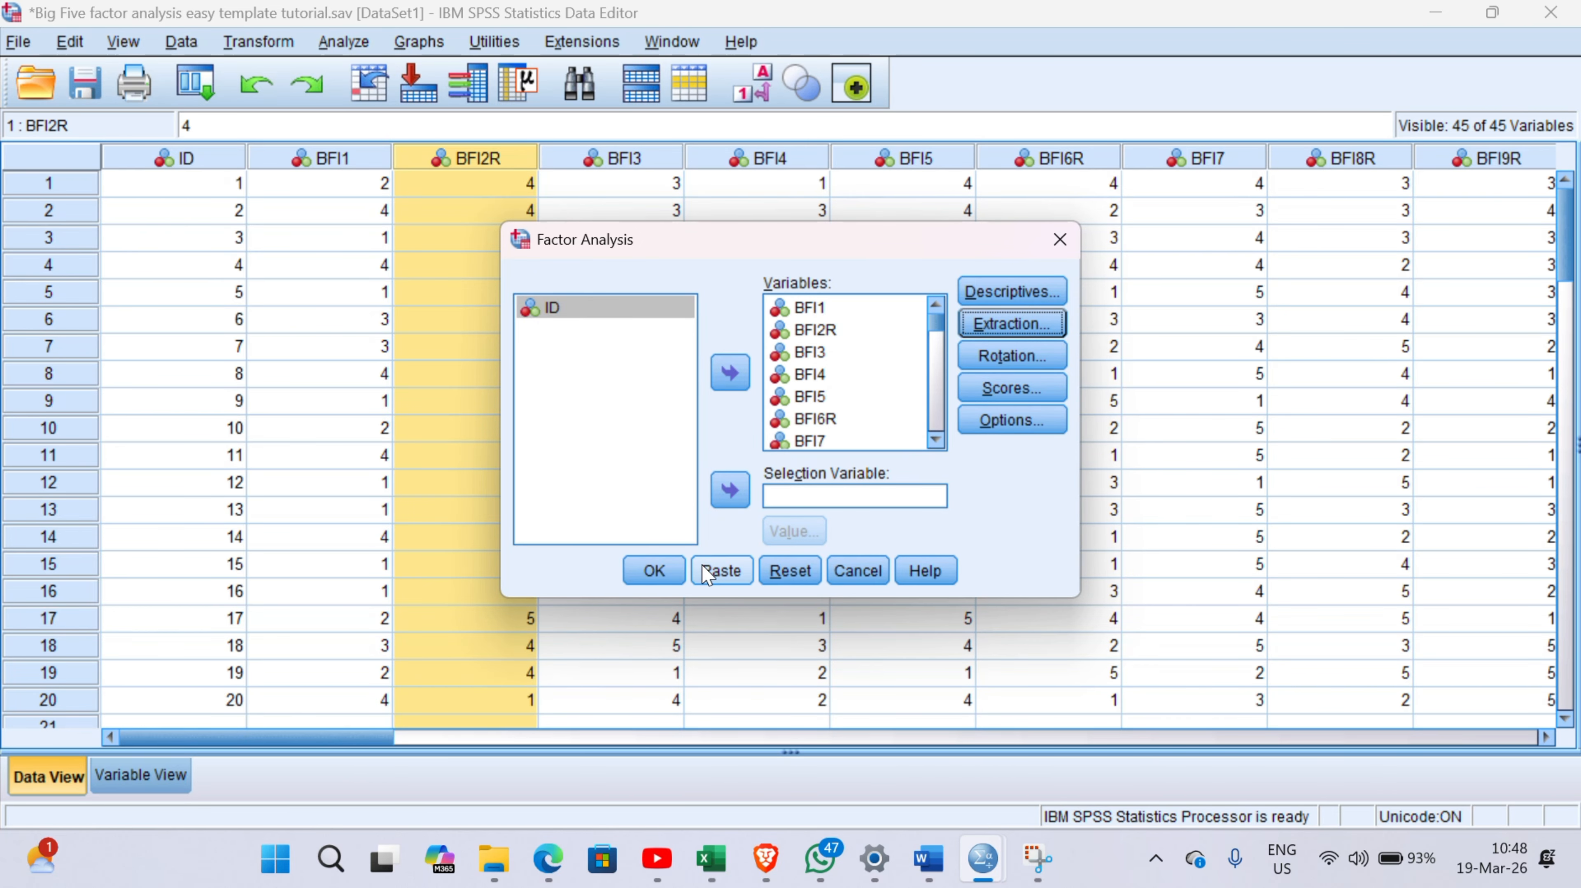
{"action": "left_click", "coordinate": [648, 571]}
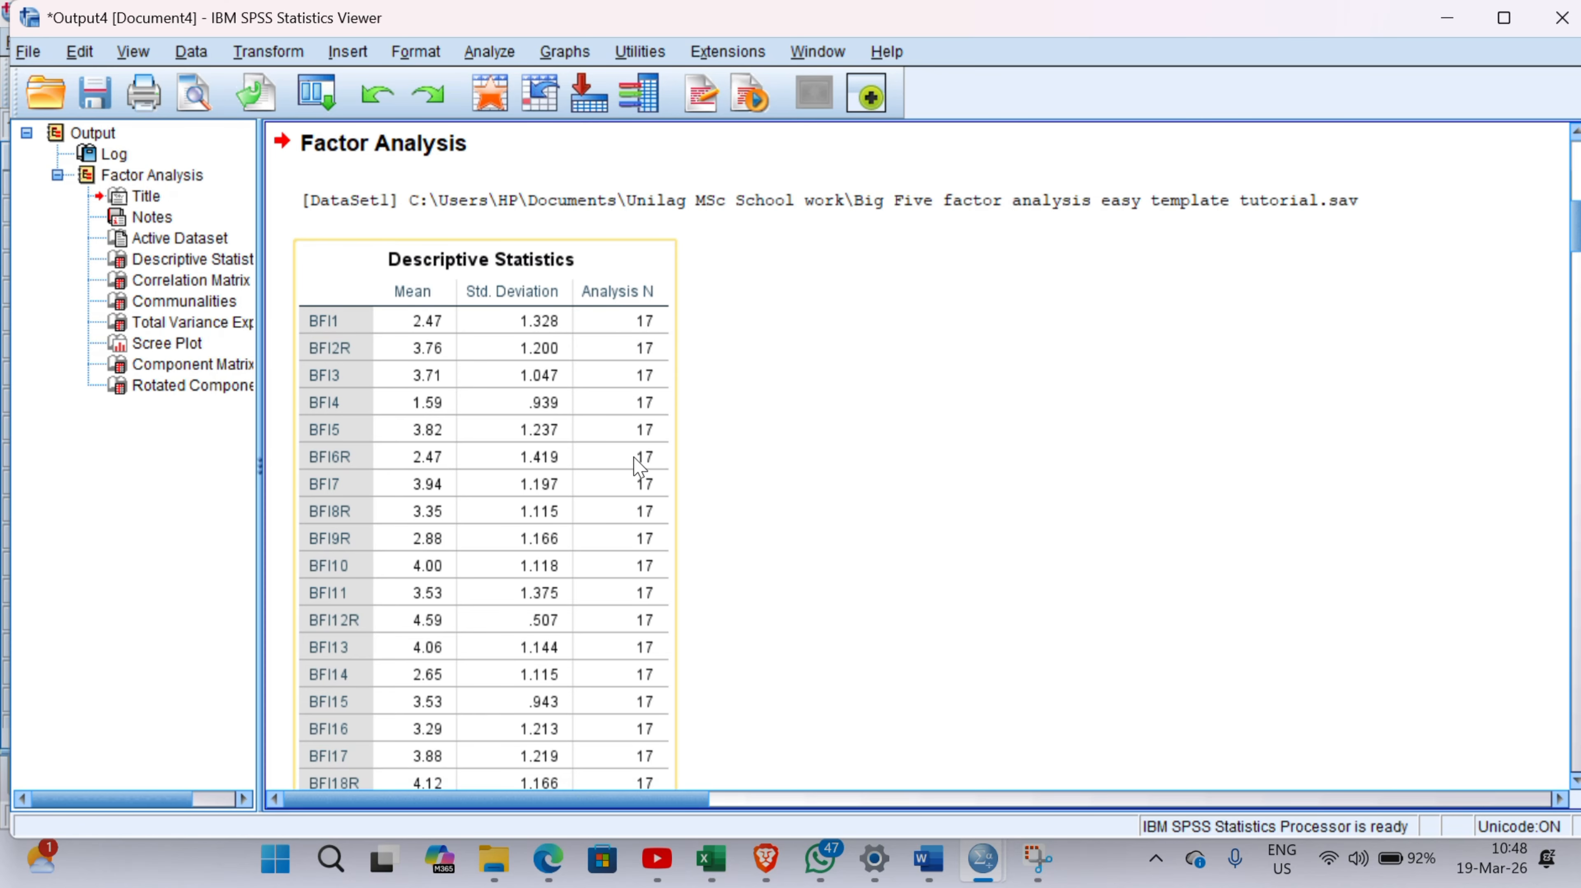
Examine the mean, standard deviation and analysis N of each BFI item in the Descriptive Statistics table
{"action": "scroll", "coordinate": [629, 411], "scroll_direction": "down", "scroll_amount": 10}
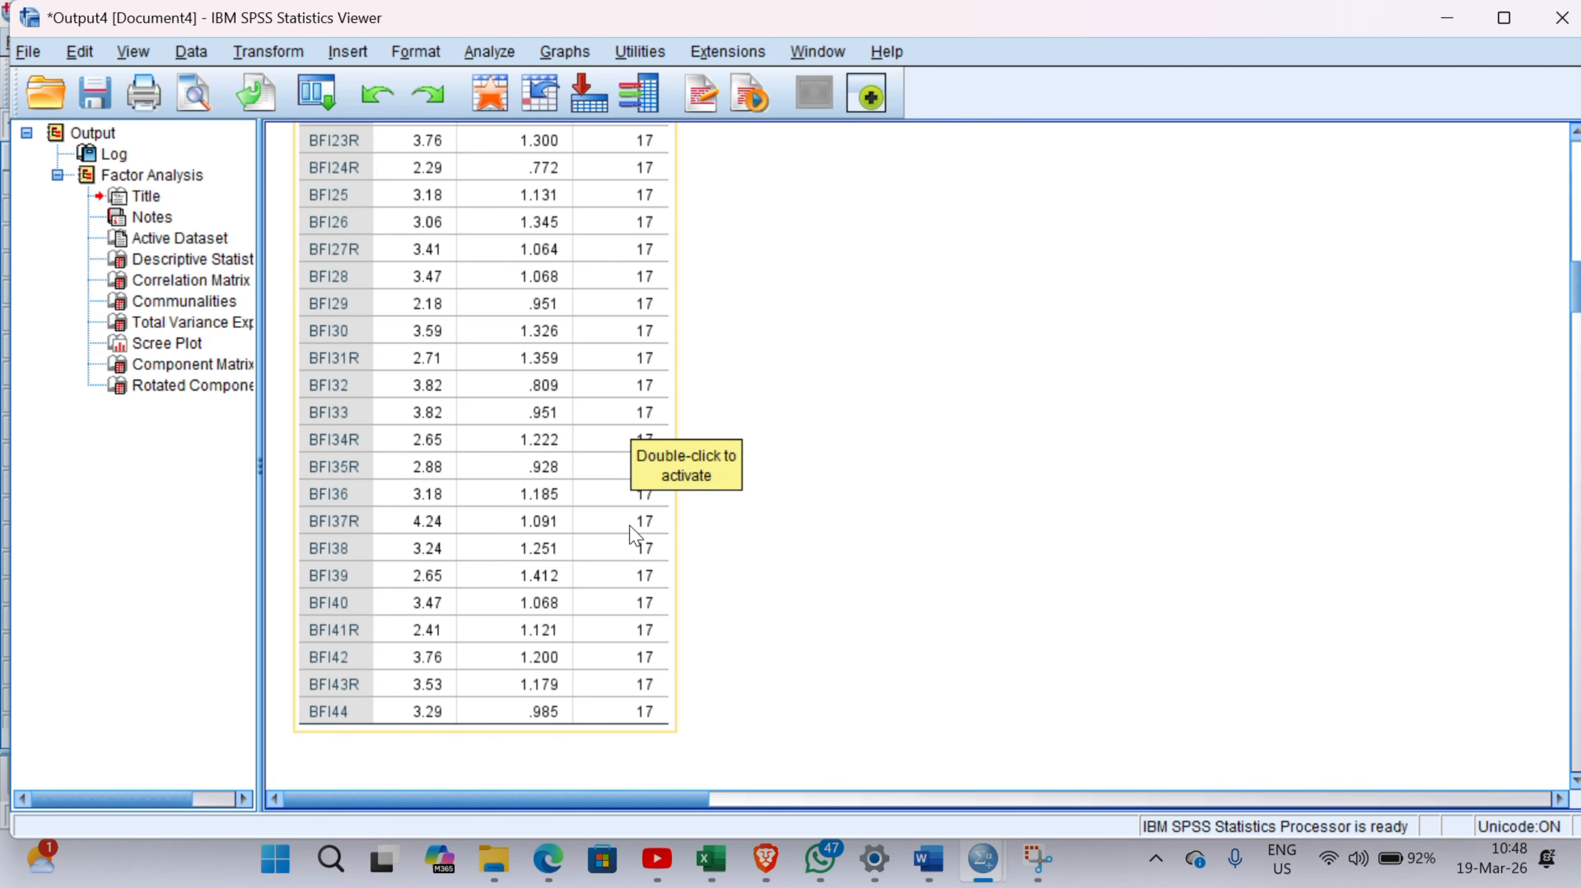
{"action": "scroll", "coordinate": [634, 535], "scroll_direction": "up", "scroll_amount": 10}
{"action": "scroll", "coordinate": [647, 509], "scroll_direction": "down", "scroll_amount": 4}
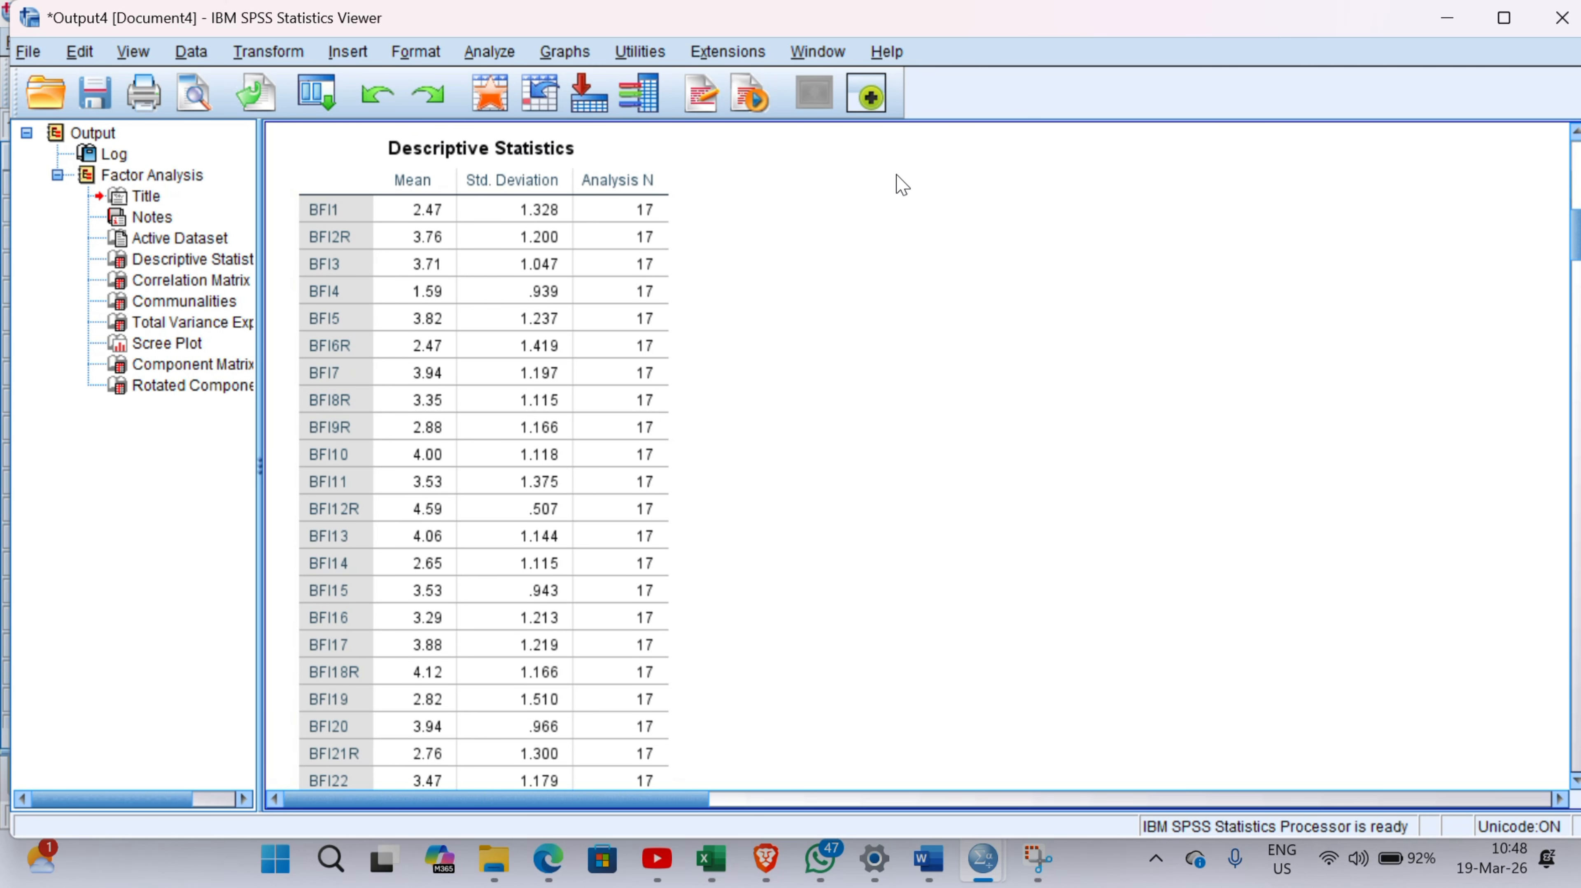
Return to the dataset and fill the missing BFI11 responses of cases 12 and 17 with 3
{"action": "left_click", "coordinate": [1445, 18]}
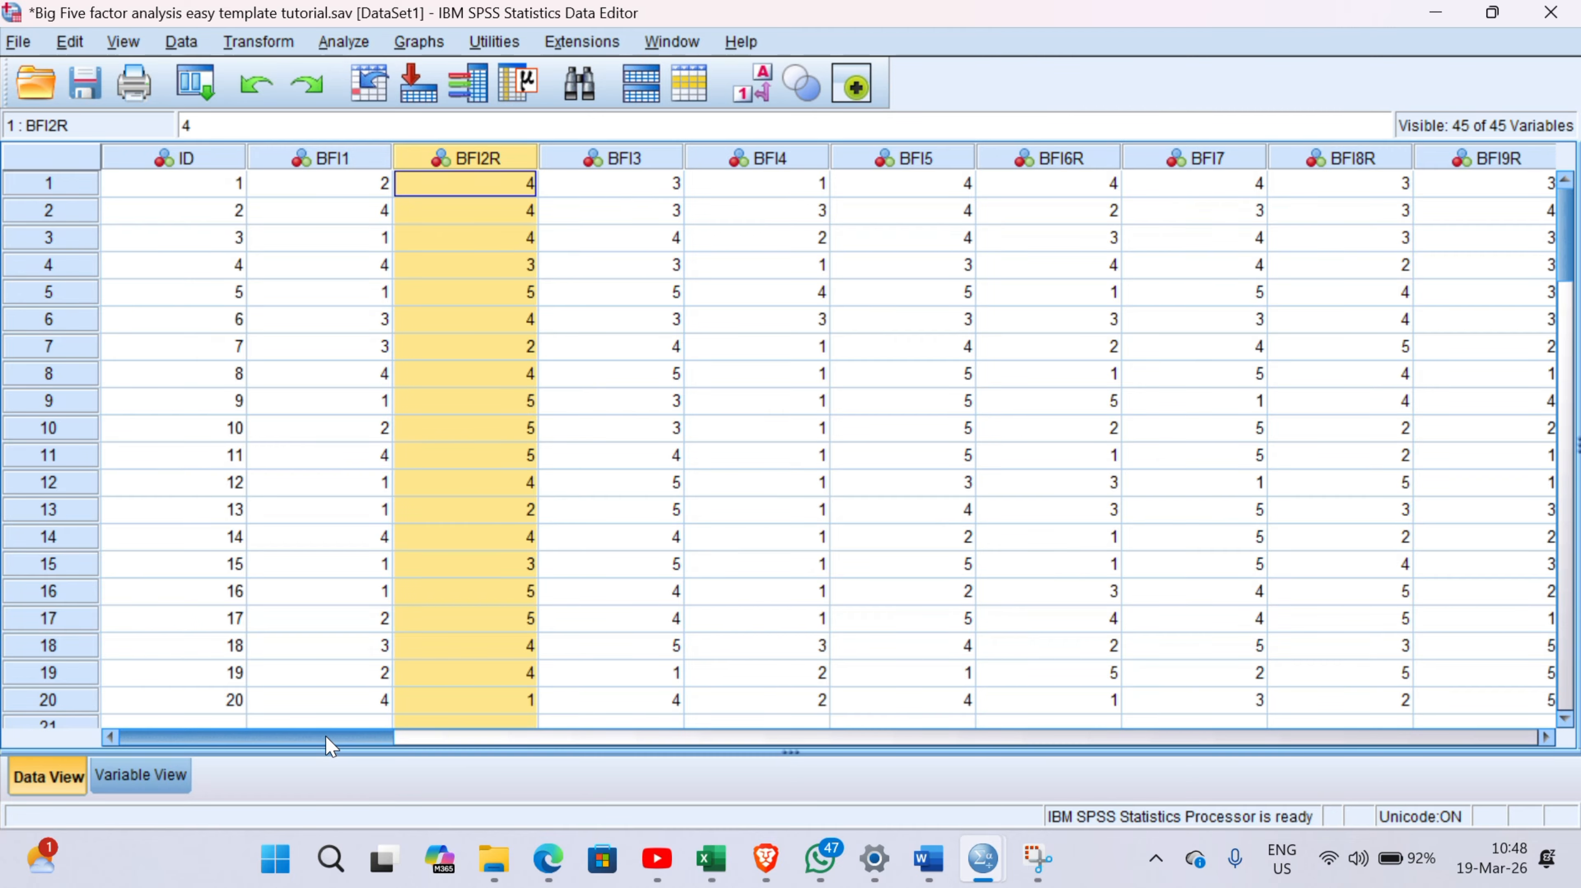
{"action": "left_click_drag", "start_coordinate": [330, 744], "coordinate": [439, 728]}
{"action": "left_click", "coordinate": [1201, 483]}
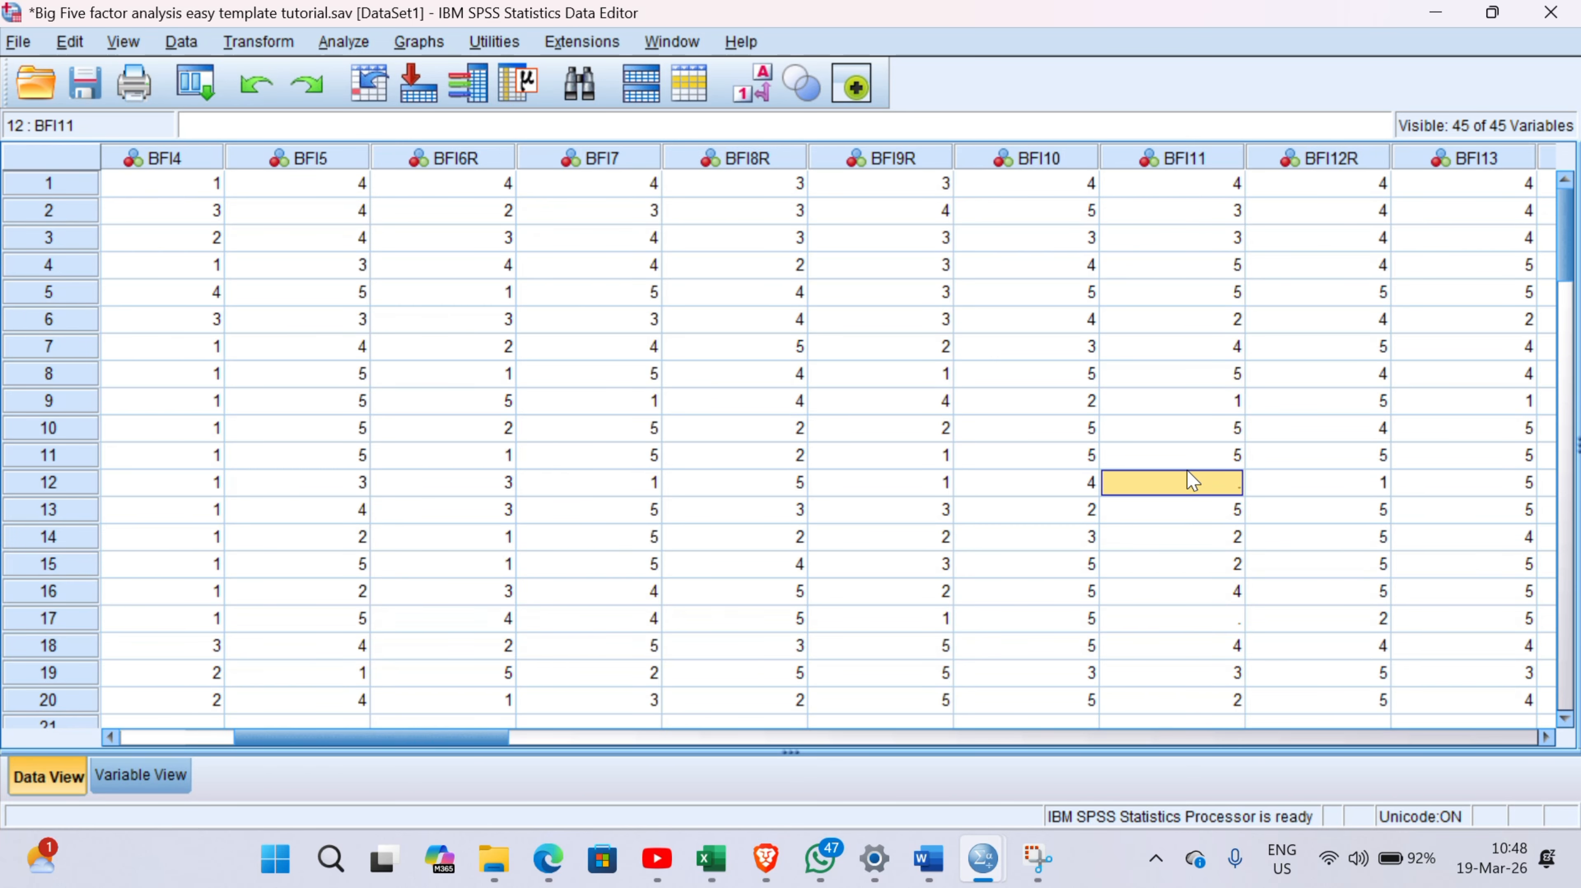
{"action": "type", "text": "3"}
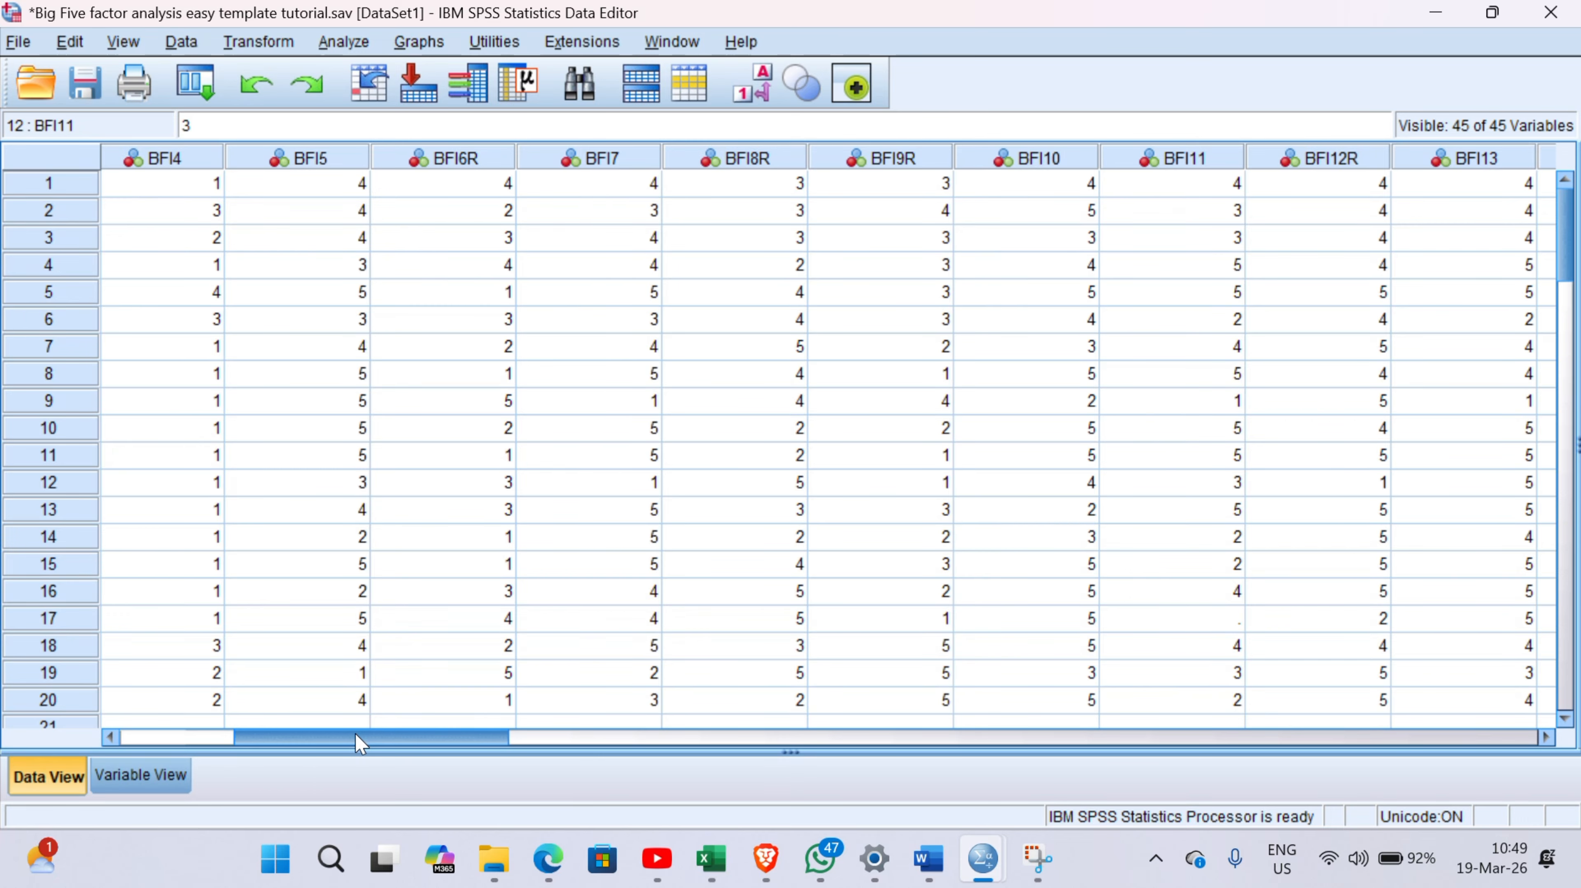
{"action": "left_click", "coordinate": [1154, 627]}
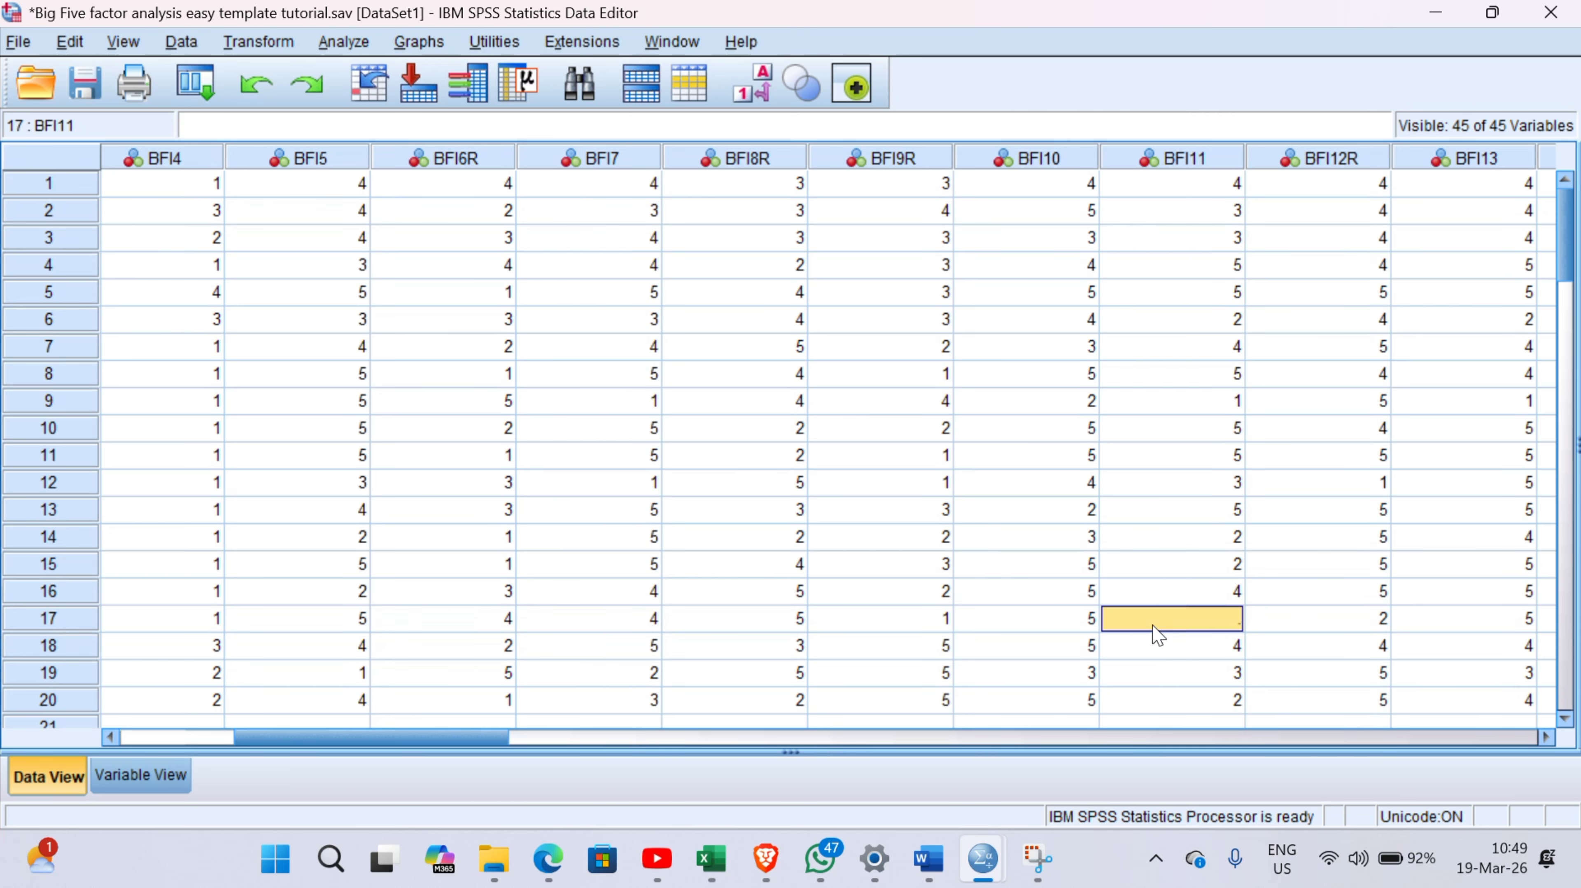
{"action": "type", "text": "3"}
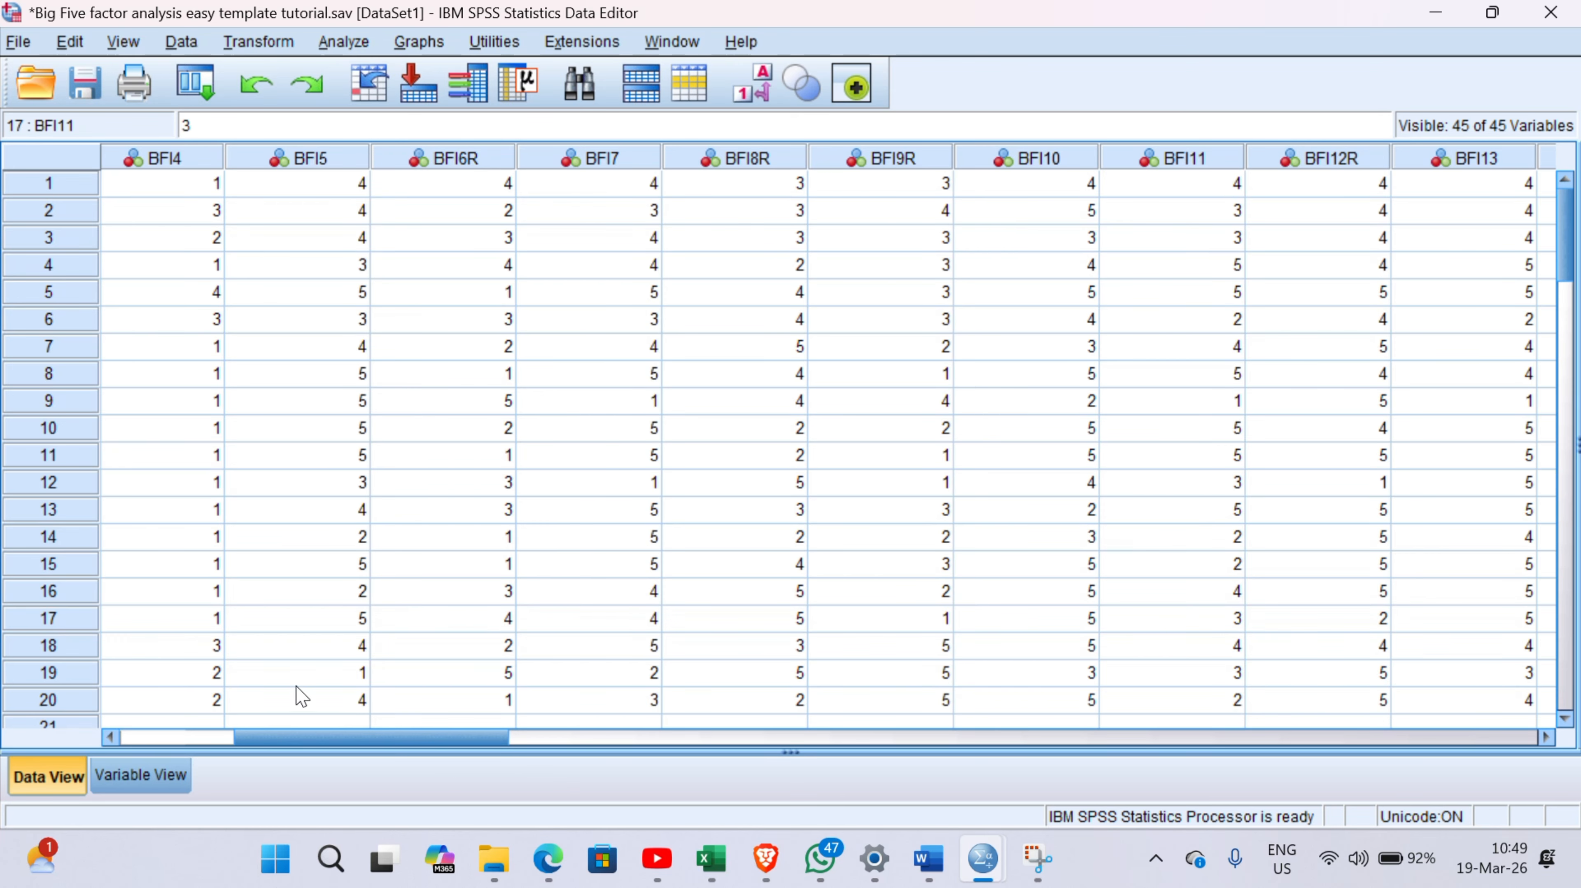
Fill the missing BFI30 response of case 18 with 3 and return to the first columns of the dataset
{"action": "left_click_drag", "start_coordinate": [334, 737], "coordinate": [832, 774]}
{"action": "left_click", "coordinate": [1383, 647]}
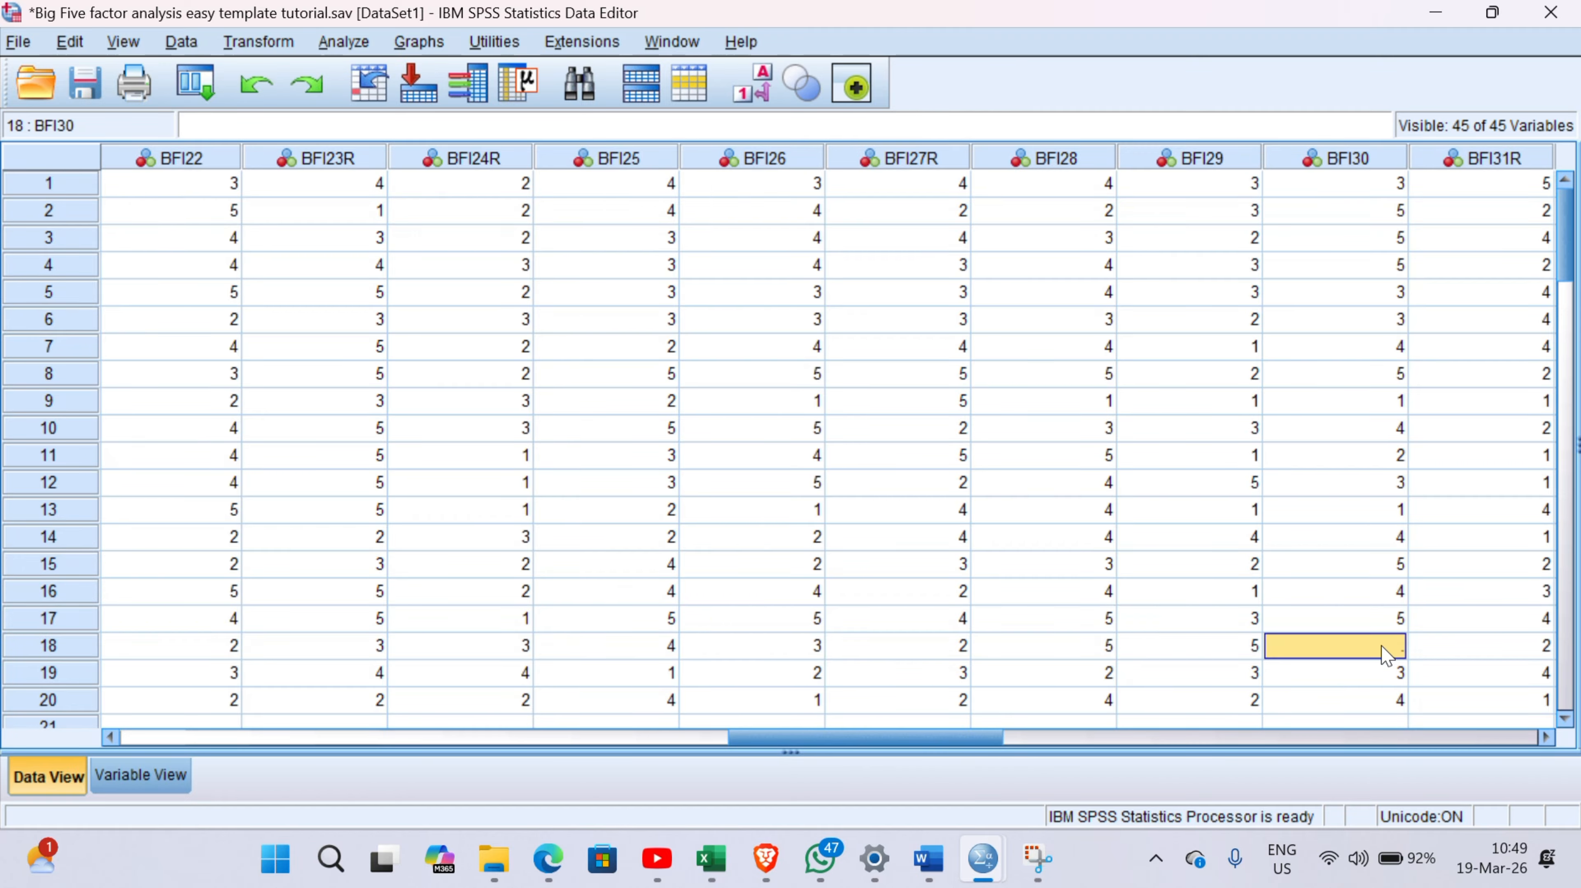
{"action": "type", "text": "3"}
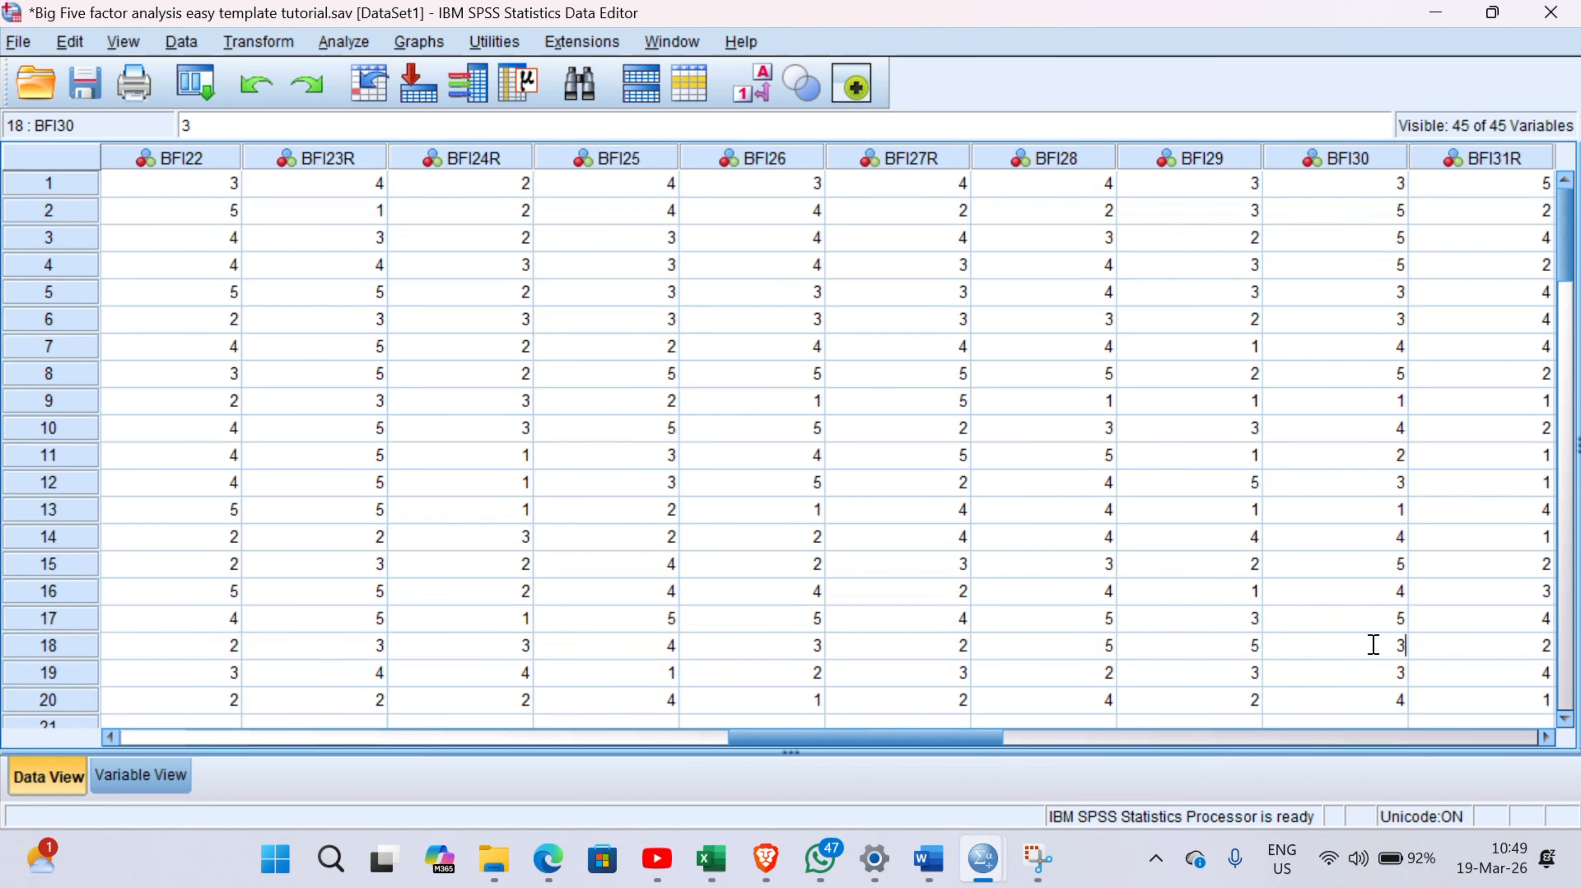
{"action": "left_click", "coordinate": [905, 740]}
{"action": "left_click_drag", "start_coordinate": [905, 741], "coordinate": [273, 740]}
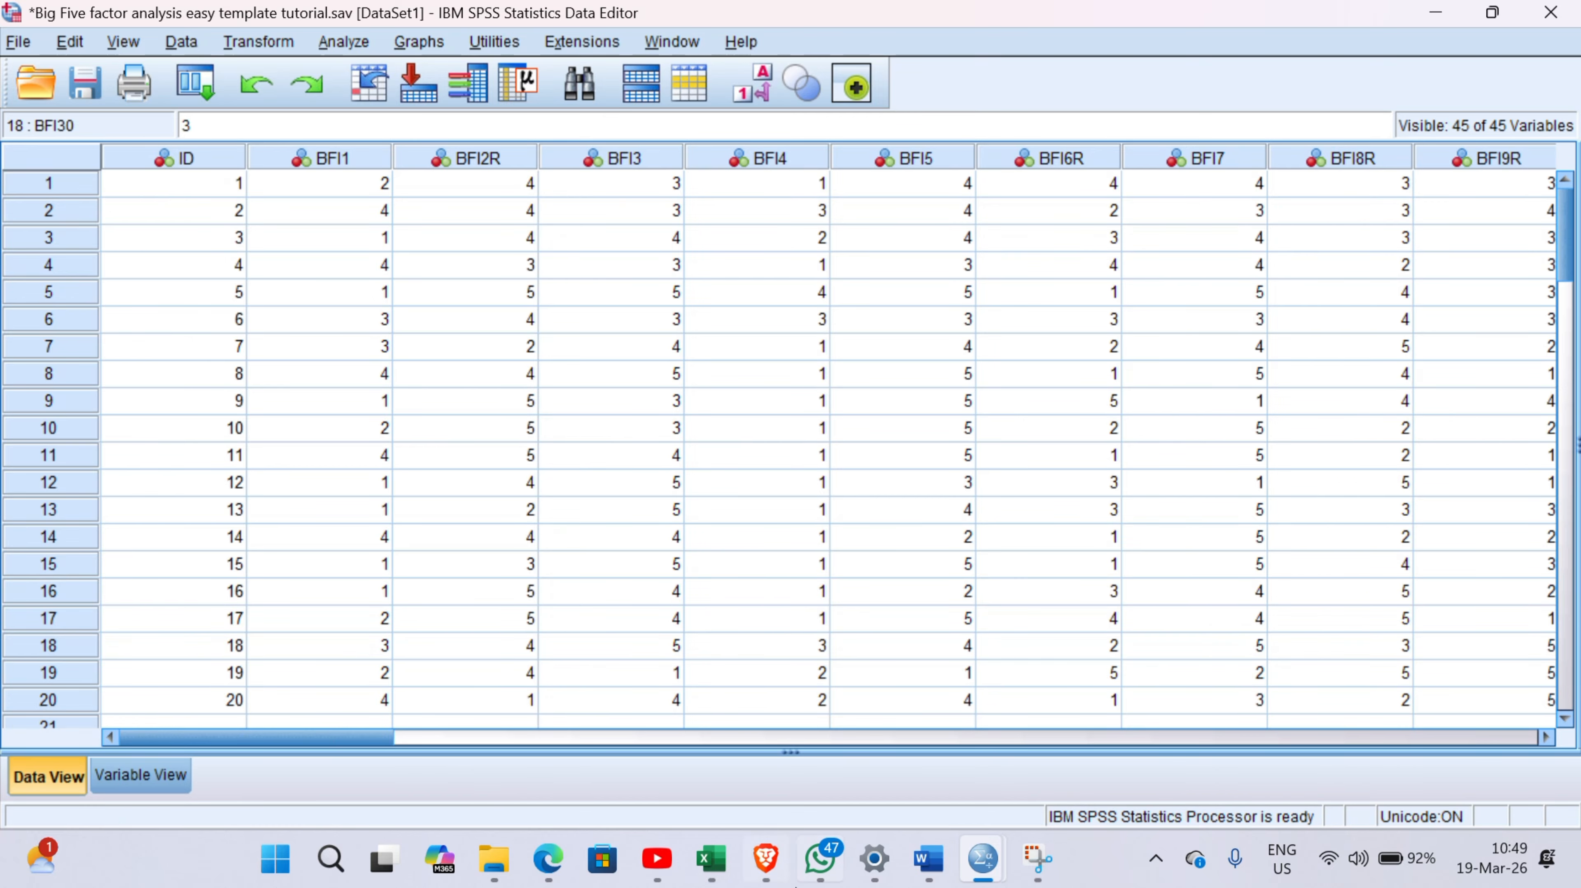
Switch to the output document and delete the entire Factor Analysis result, keeping the log
{"action": "mouse_move", "coordinate": [982, 864]}
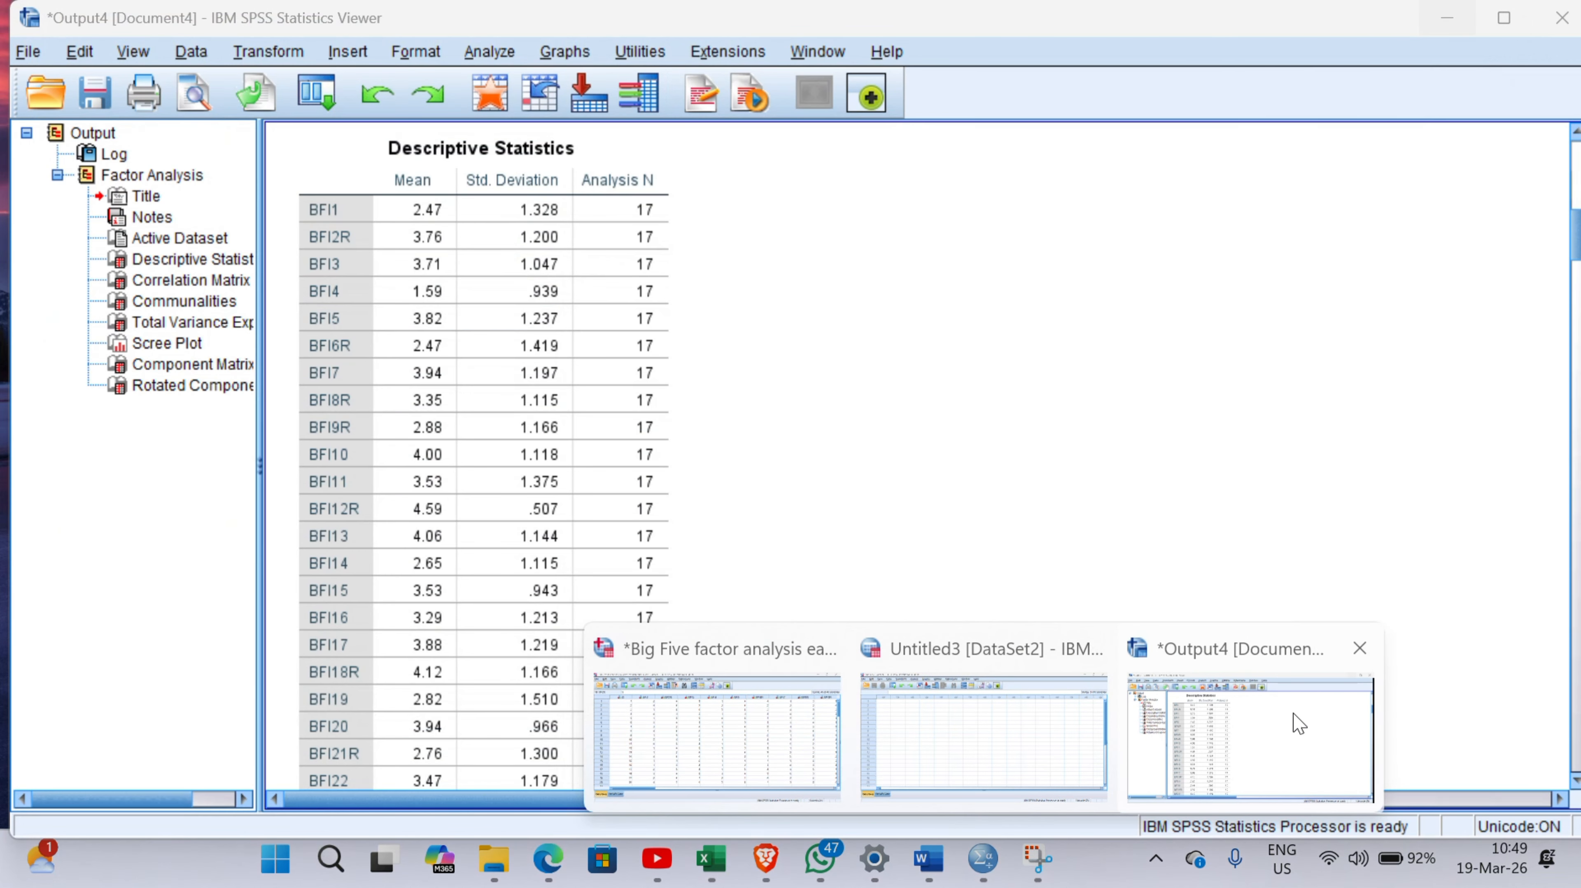
{"action": "left_click", "coordinate": [1296, 728]}
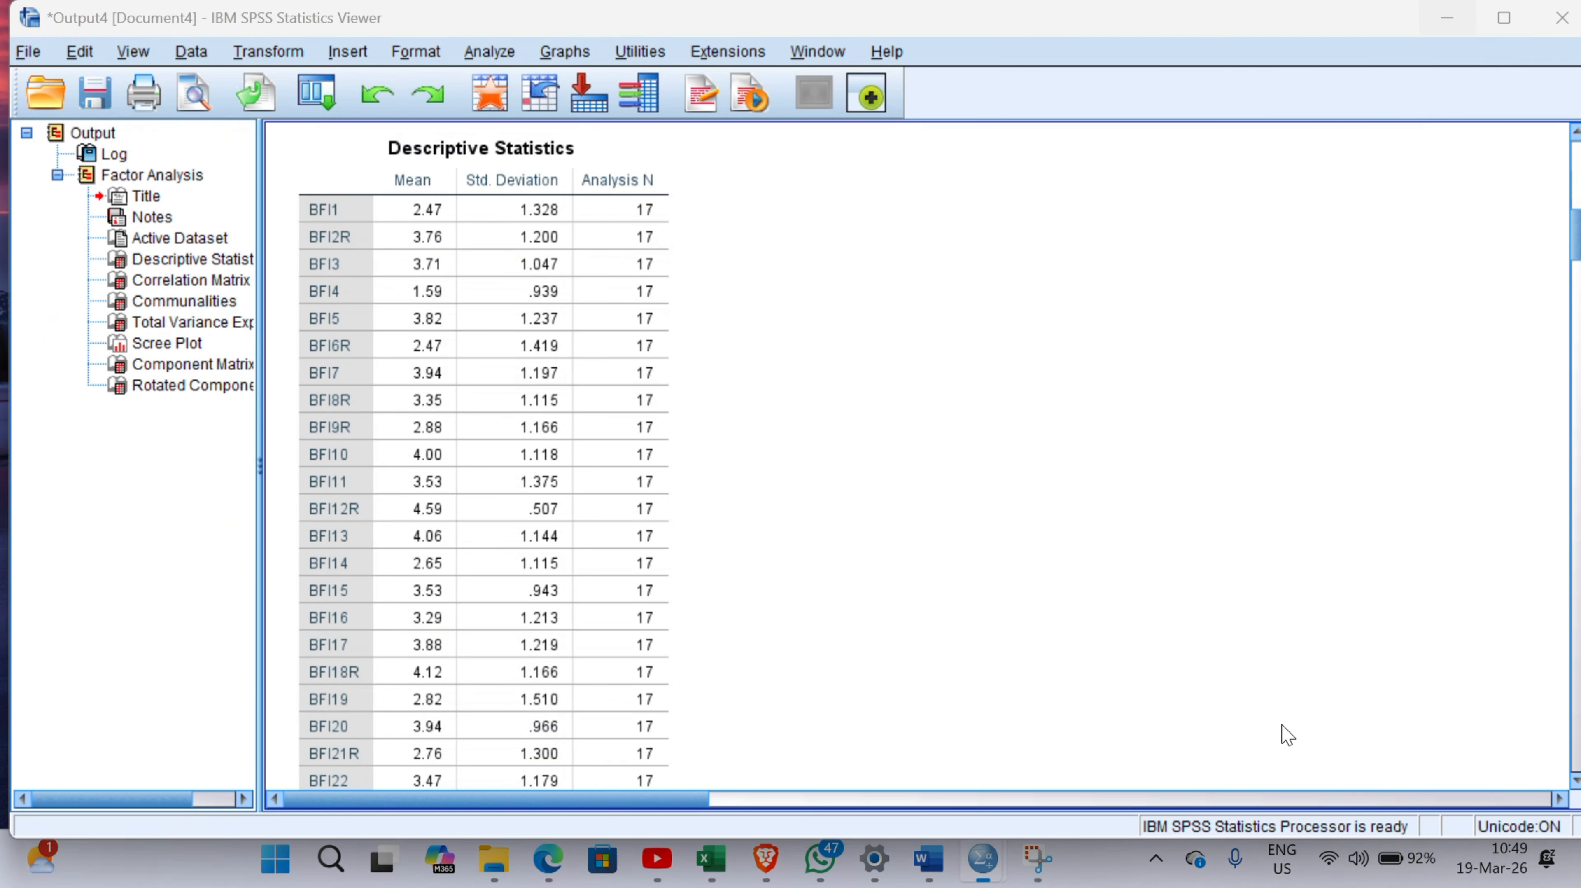
{"action": "left_click", "coordinate": [87, 177]}
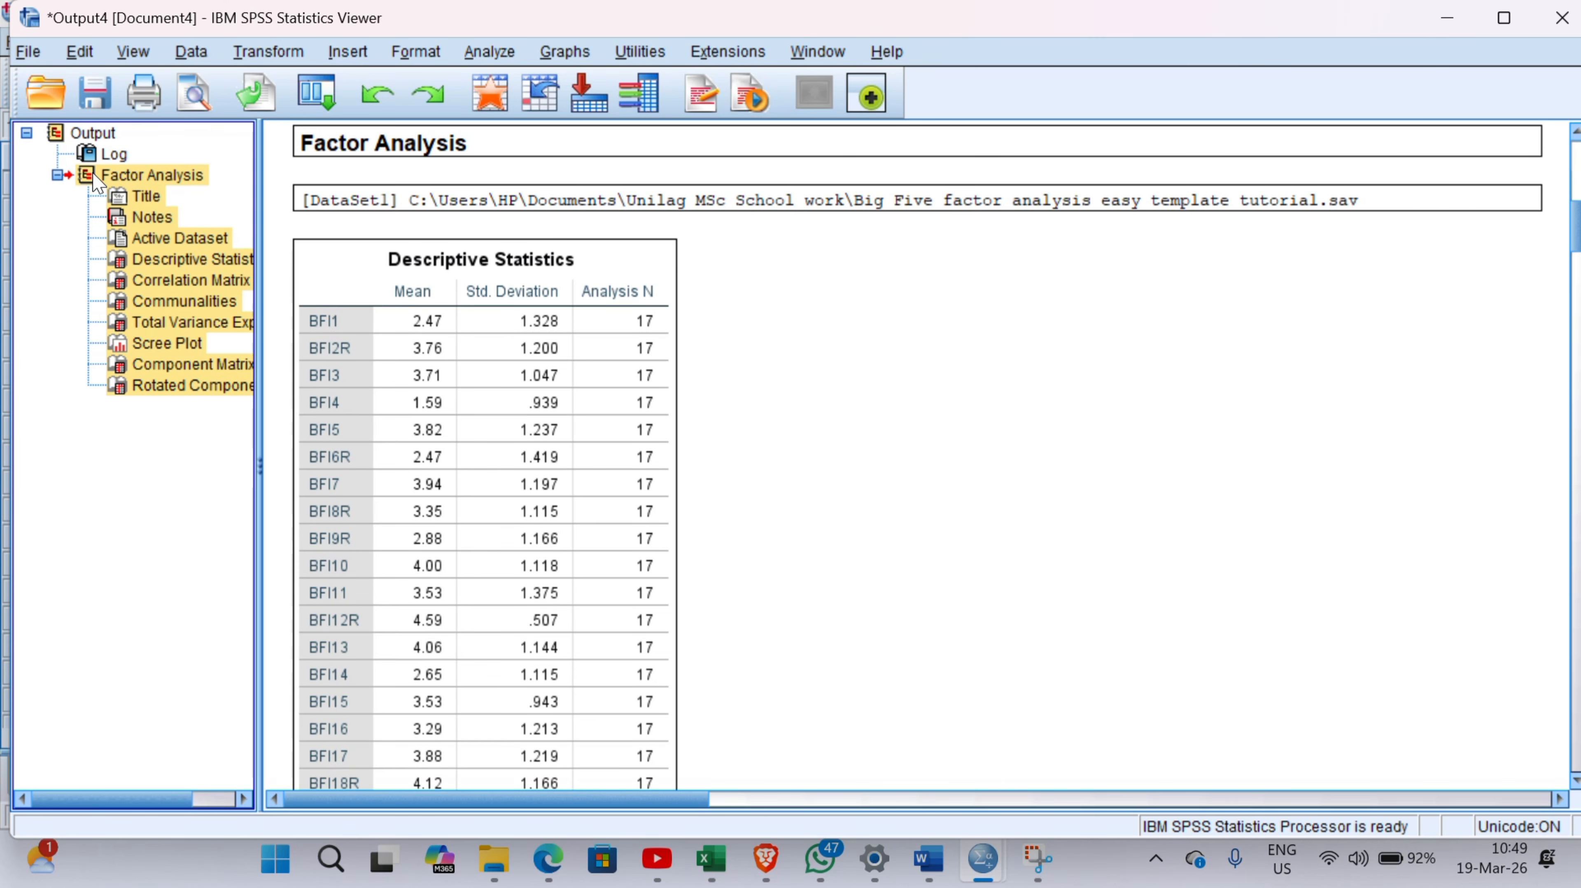
{"action": "key", "text": "Delete"}
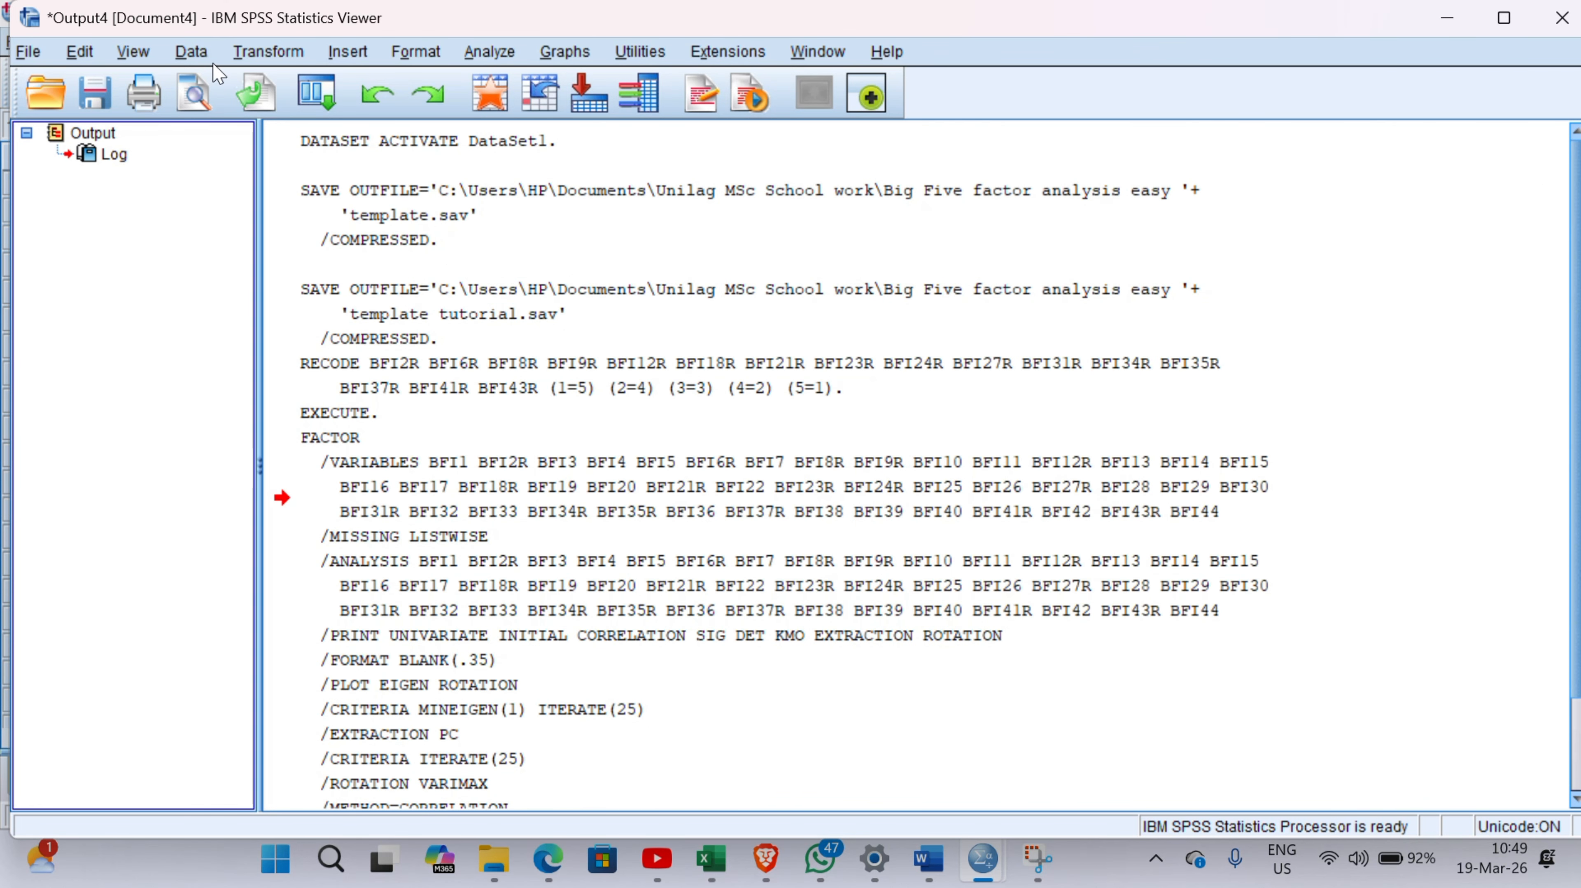
Rerun the factor analysis on all BFI items with principal components extraction based on eigenvalues greater than 1
{"action": "left_click", "coordinate": [485, 56]}
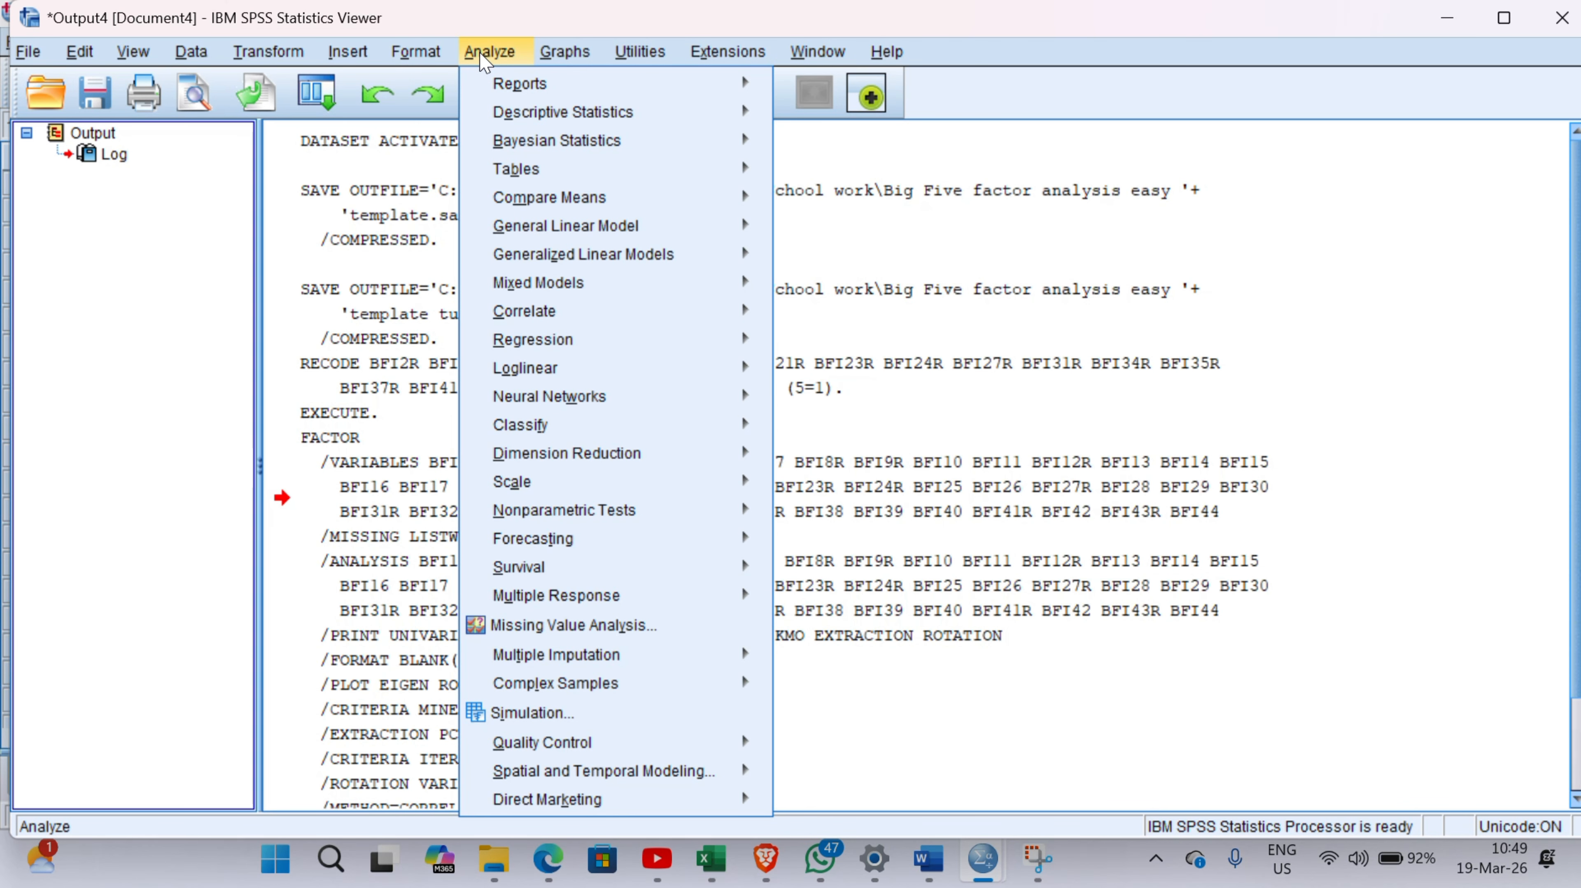
{"action": "mouse_move", "coordinate": [555, 468]}
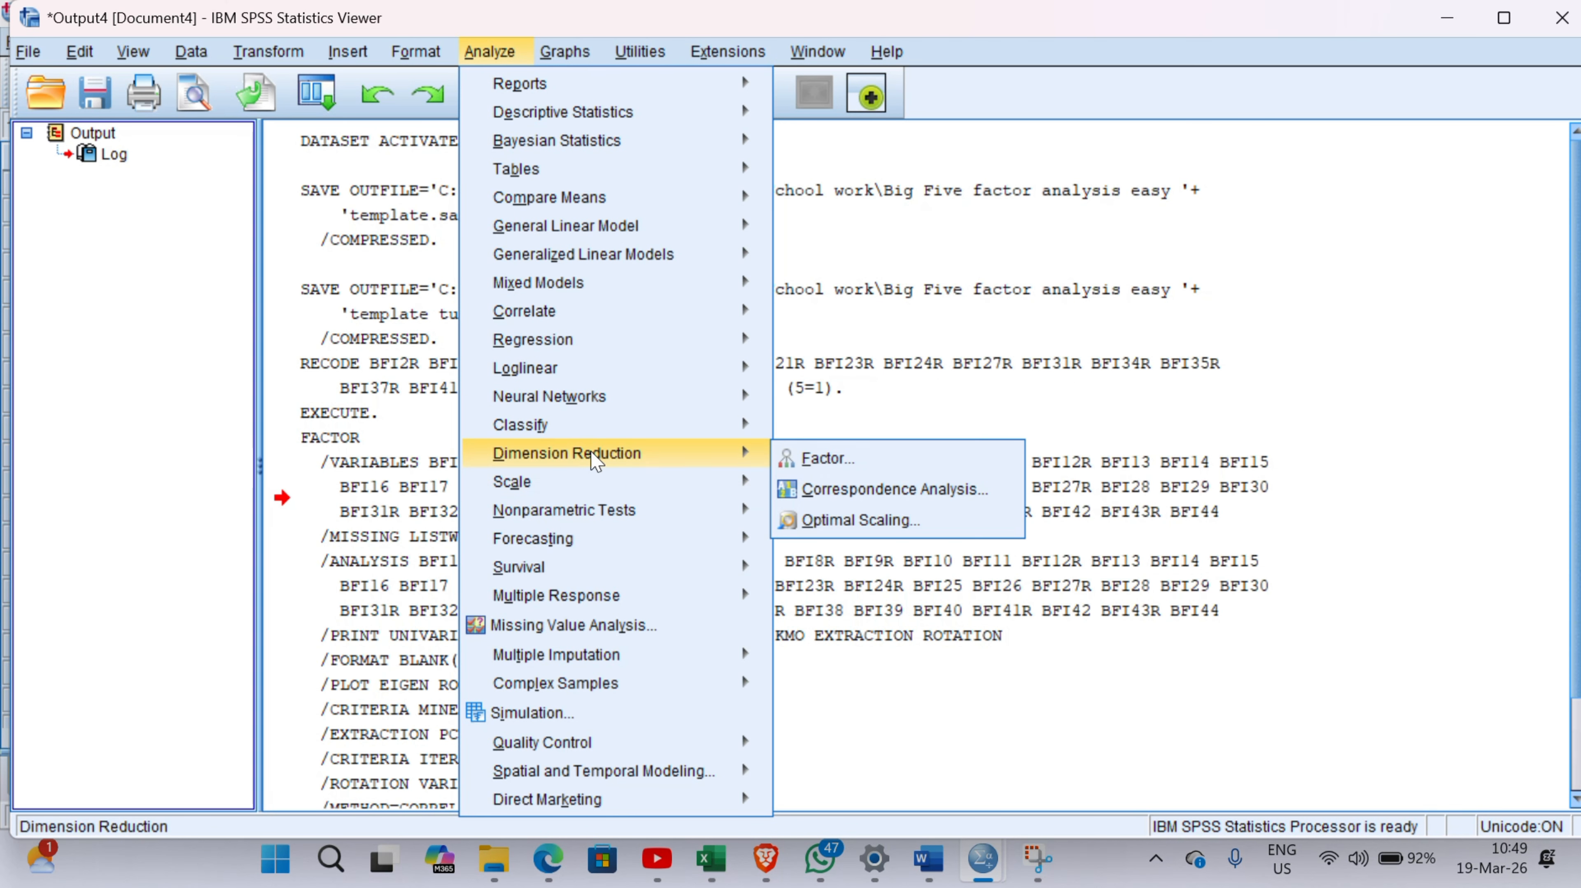
{"action": "left_click", "coordinate": [861, 462]}
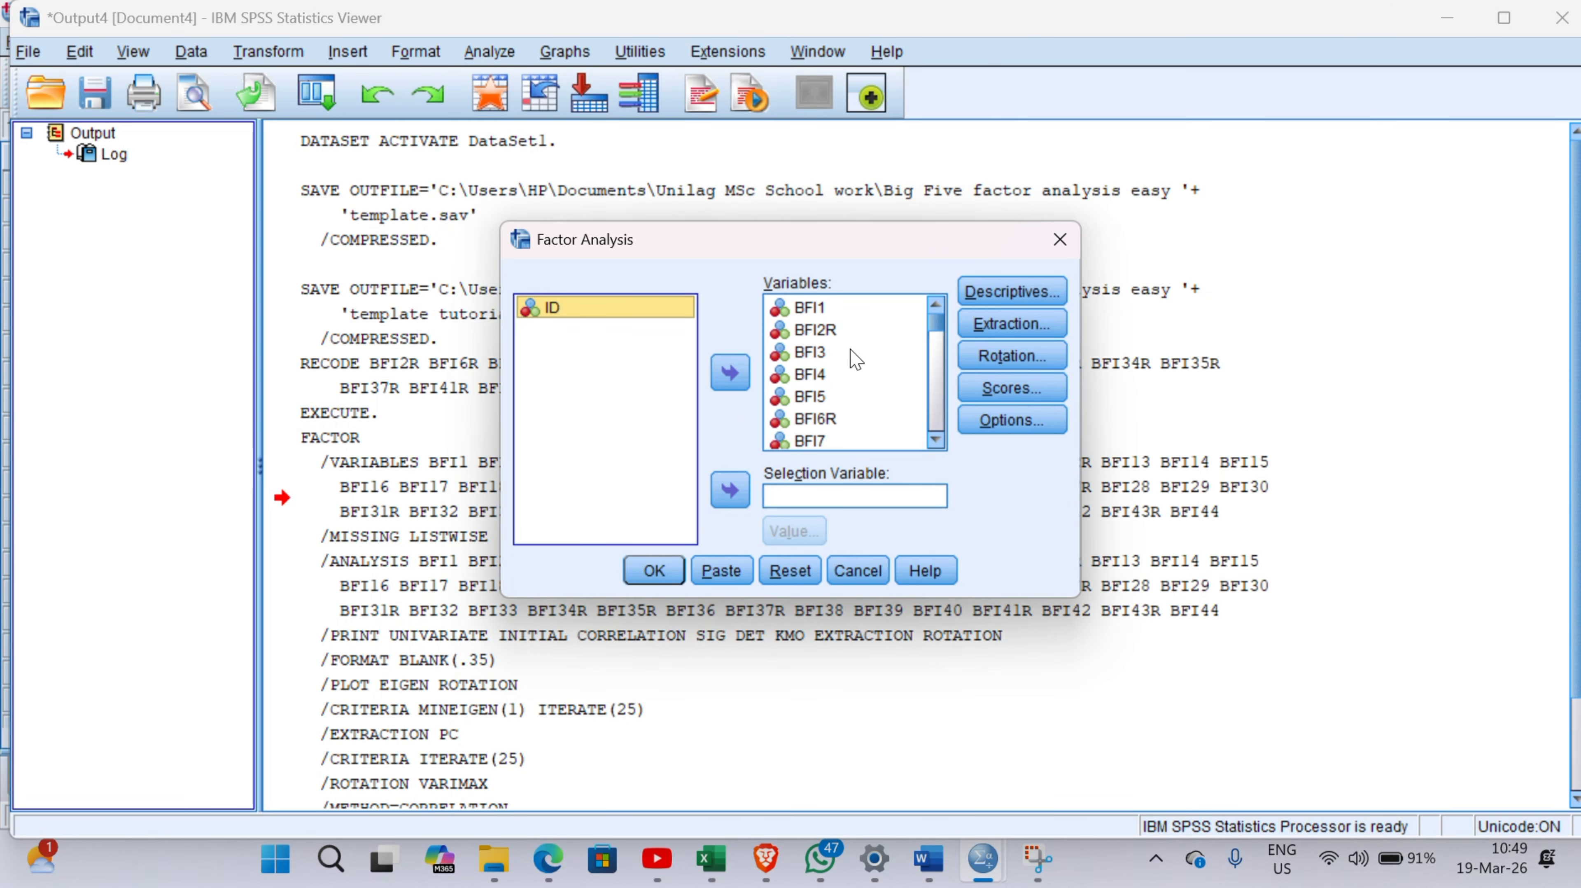
{"action": "left_click", "coordinate": [1015, 329]}
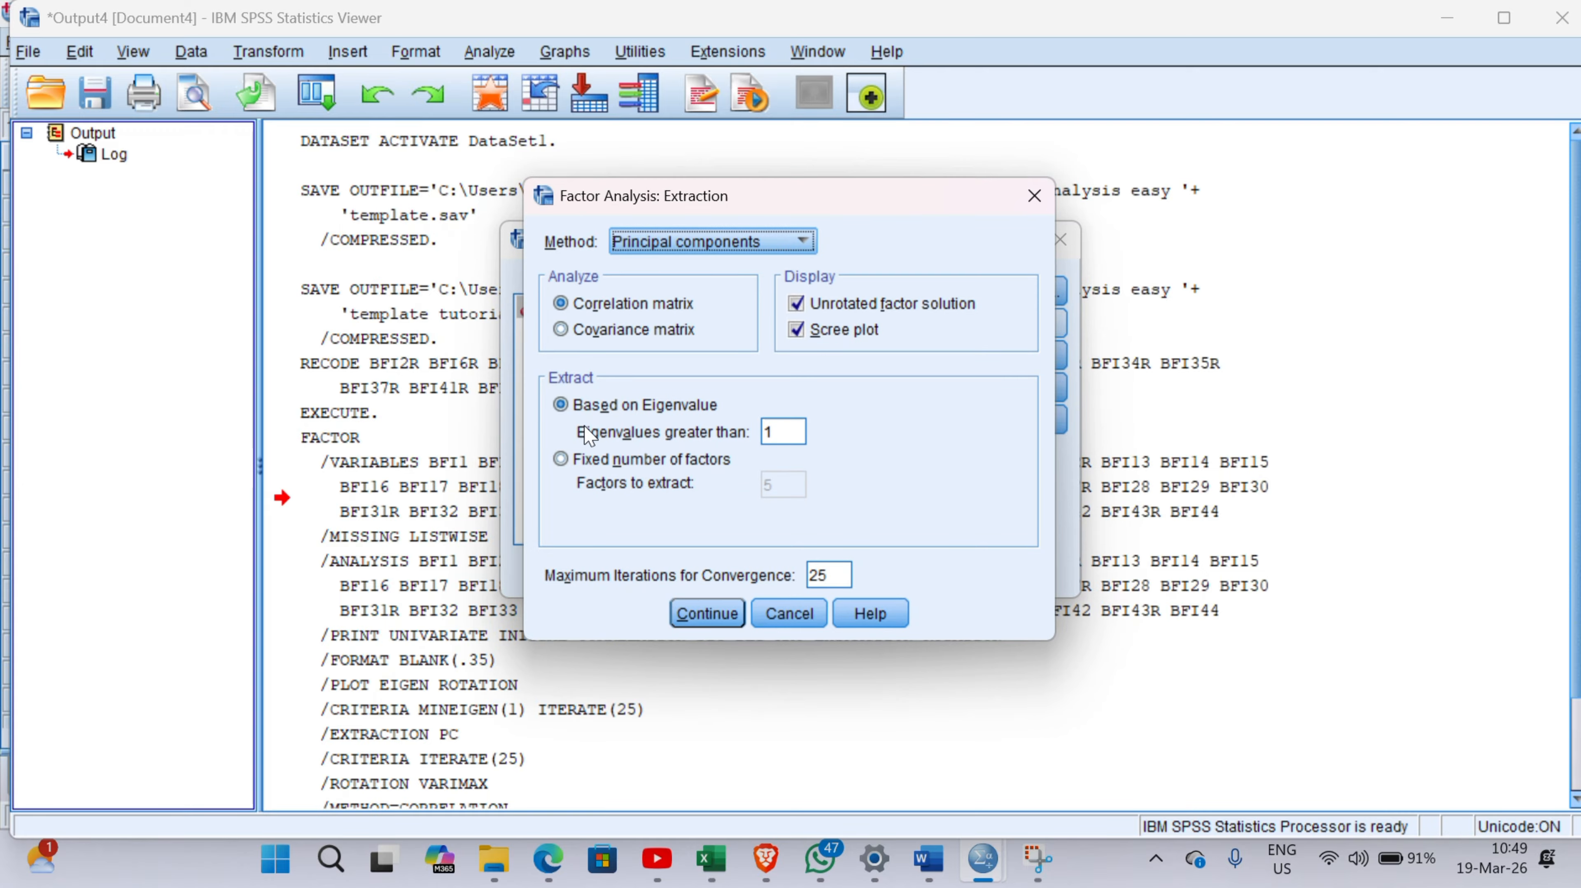
{"action": "left_click", "coordinate": [728, 622]}
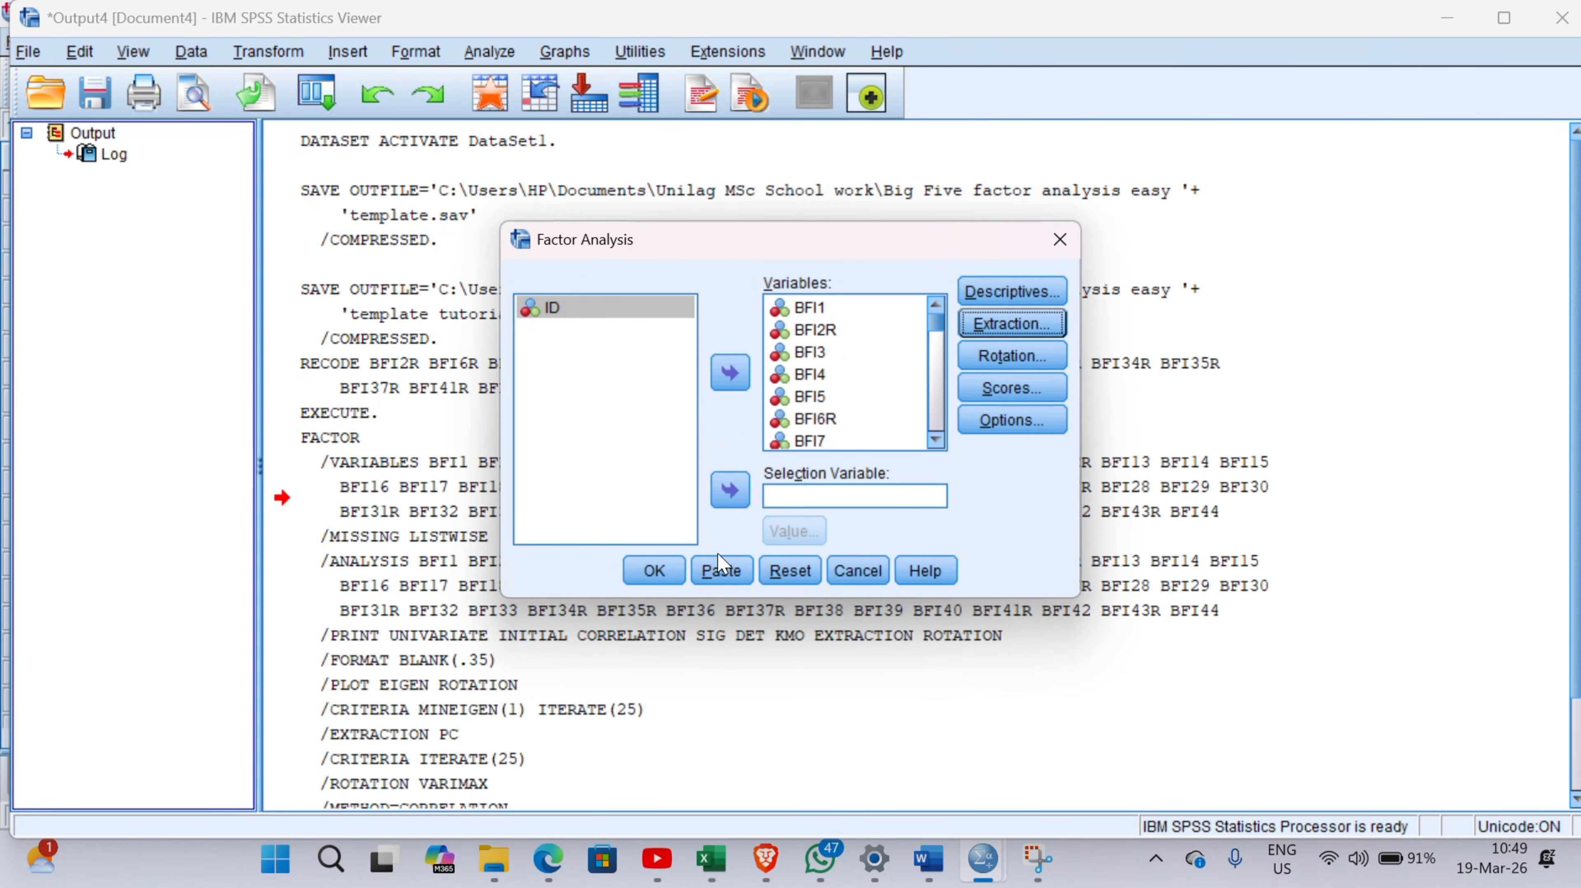
{"action": "left_click", "coordinate": [653, 571]}
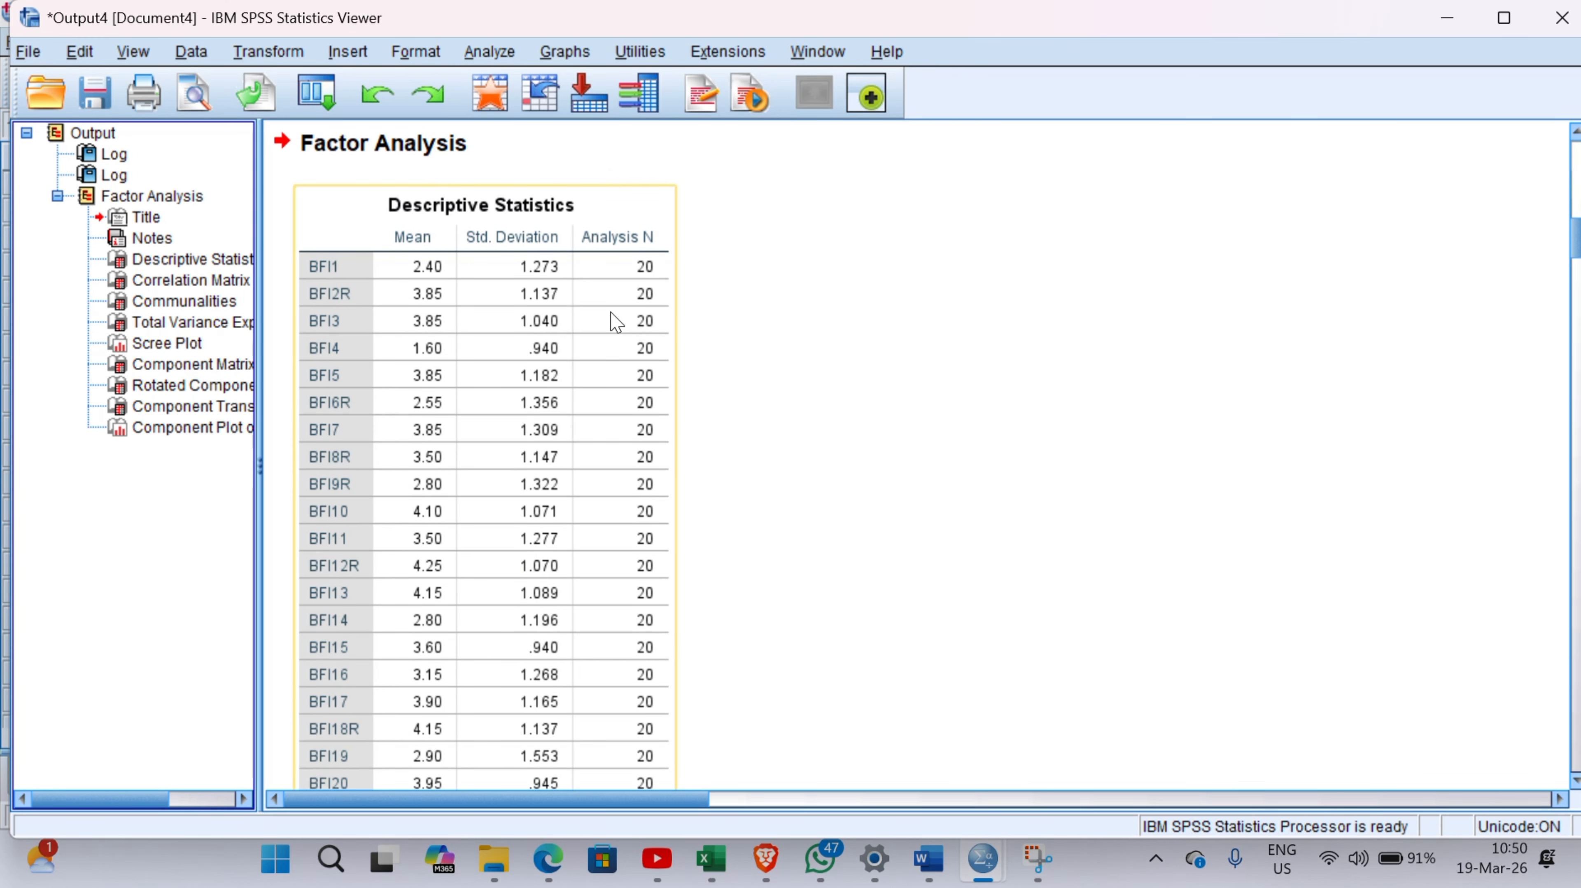
Examine the Descriptive Statistics table and the full Correlation Matrix, including its determinant footnotes
{"action": "scroll", "coordinate": [609, 325], "scroll_direction": "down", "scroll_amount": 3}
{"action": "scroll", "coordinate": [609, 325], "scroll_direction": "up", "scroll_amount": 3}
{"action": "scroll", "coordinate": [607, 325], "scroll_direction": "down", "scroll_amount": 15}
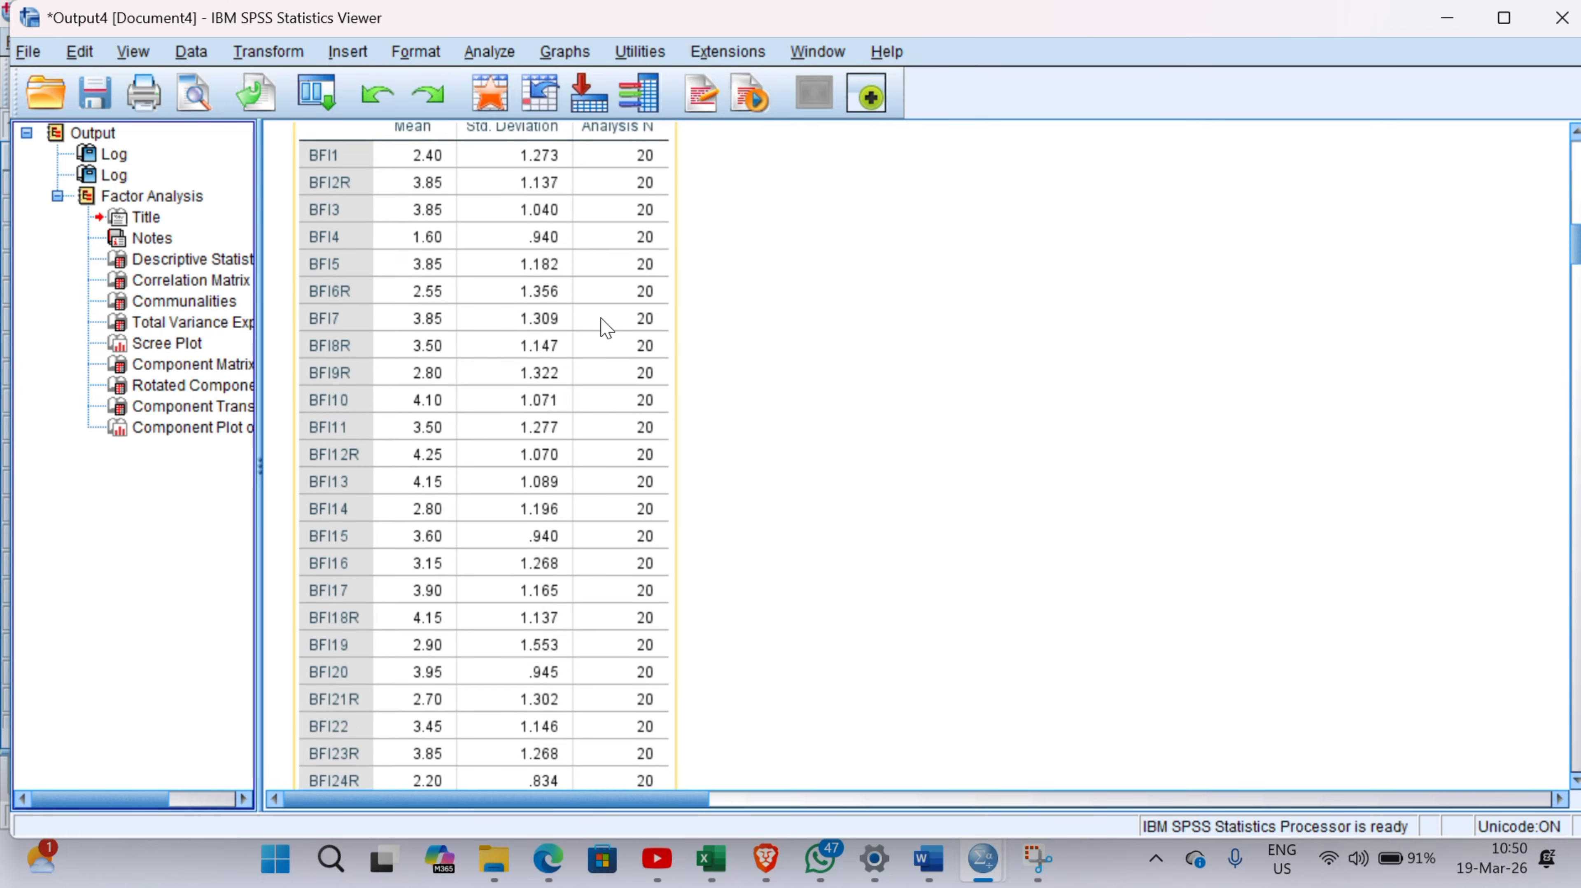
{"action": "scroll", "coordinate": [606, 378], "scroll_direction": "down", "scroll_amount": 15}
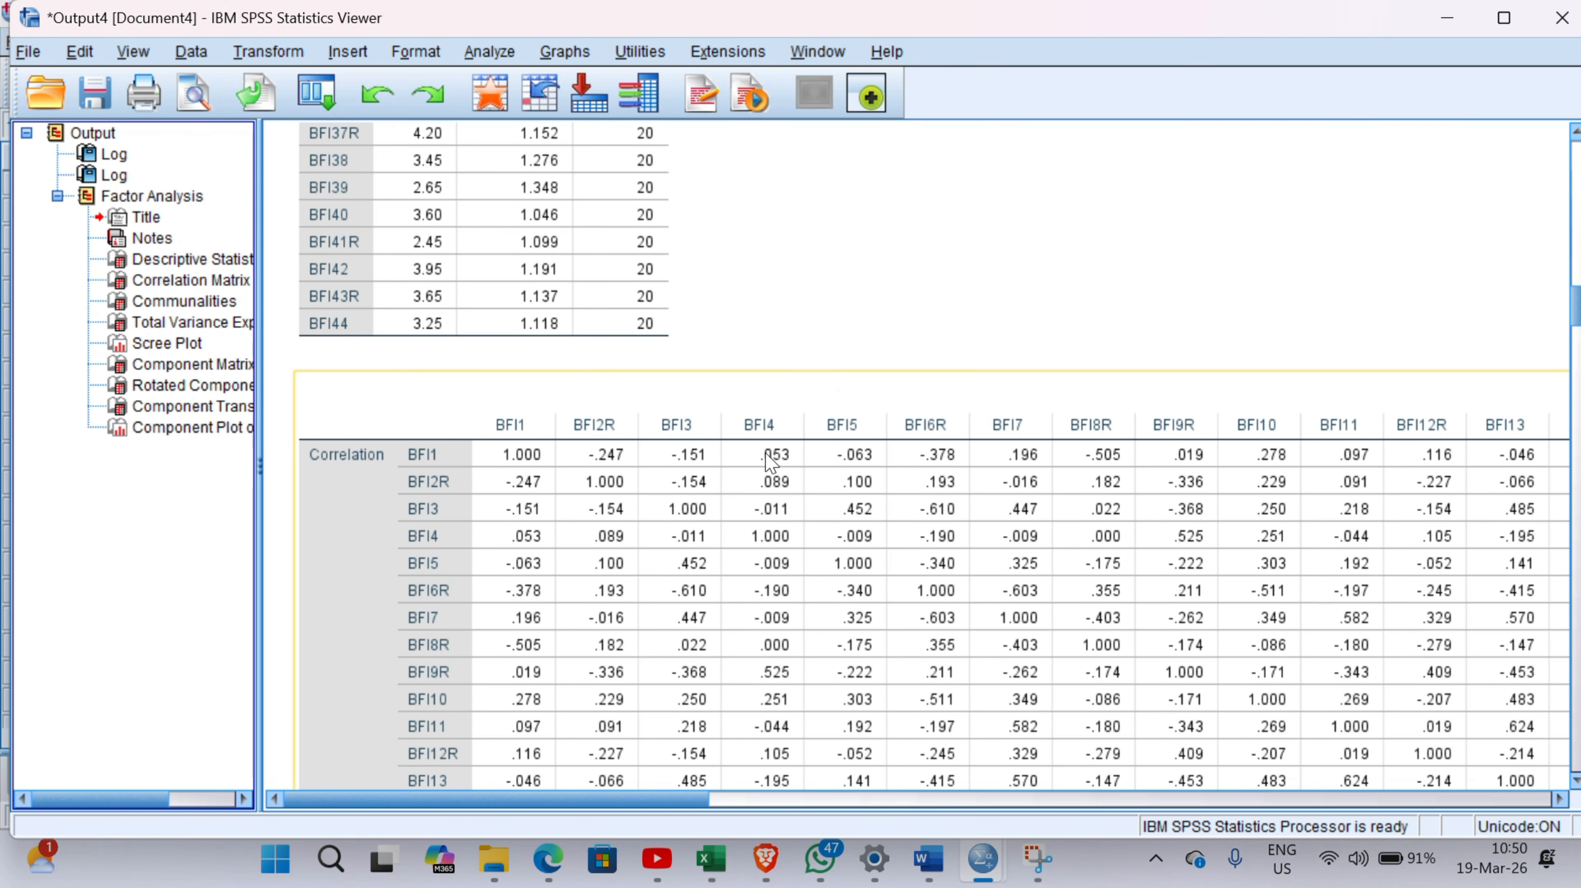
{"action": "scroll", "coordinate": [650, 510], "scroll_direction": "down", "scroll_amount": 3}
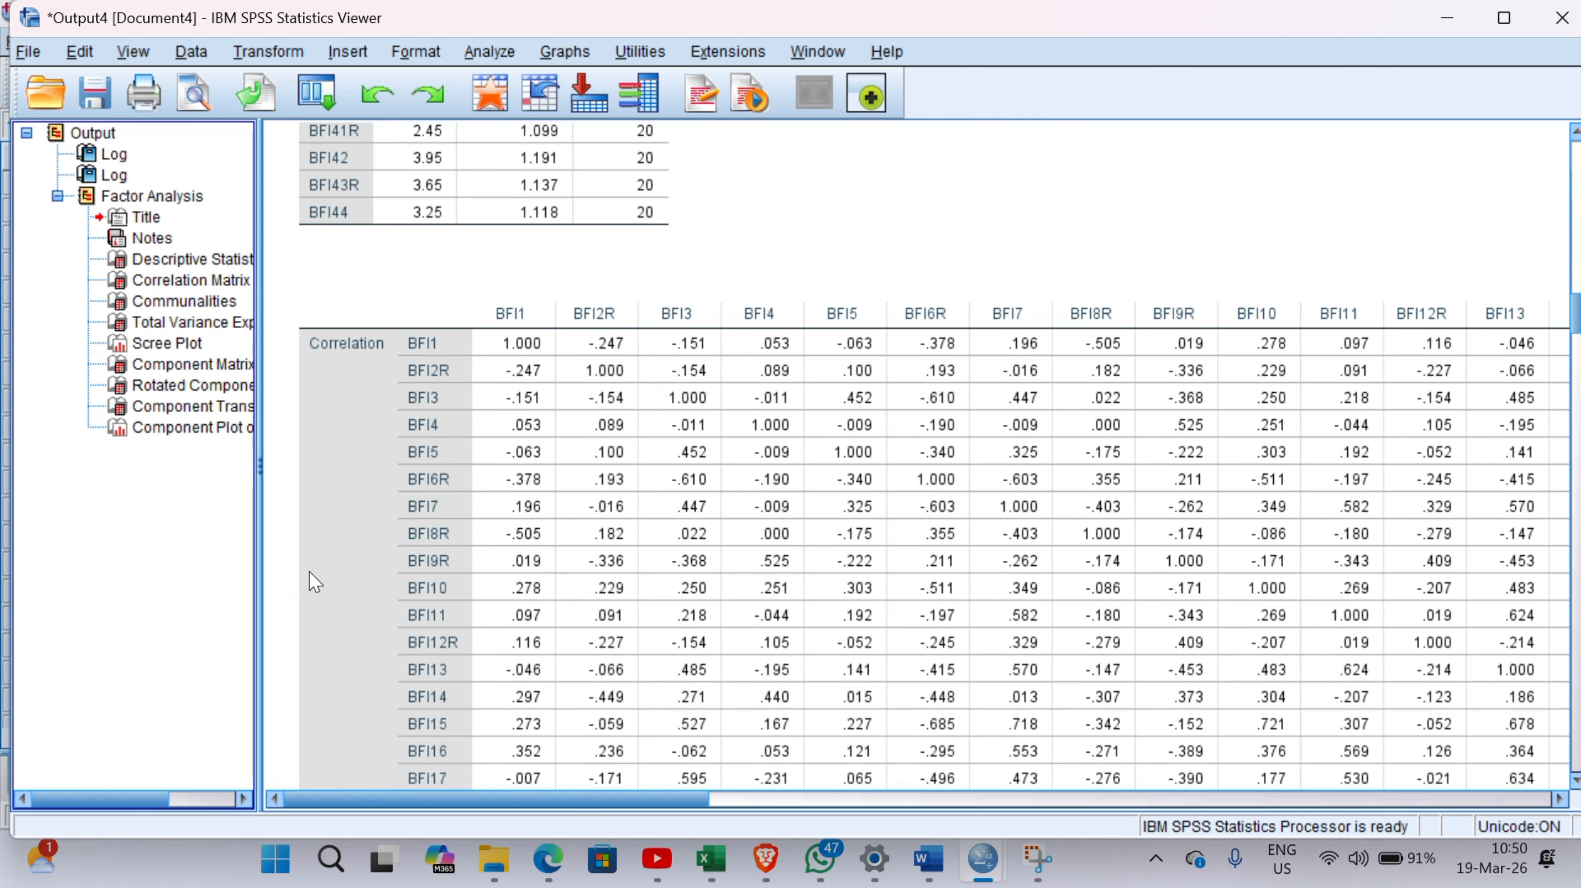
{"action": "left_click_drag", "start_coordinate": [525, 798], "coordinate": [939, 802]}
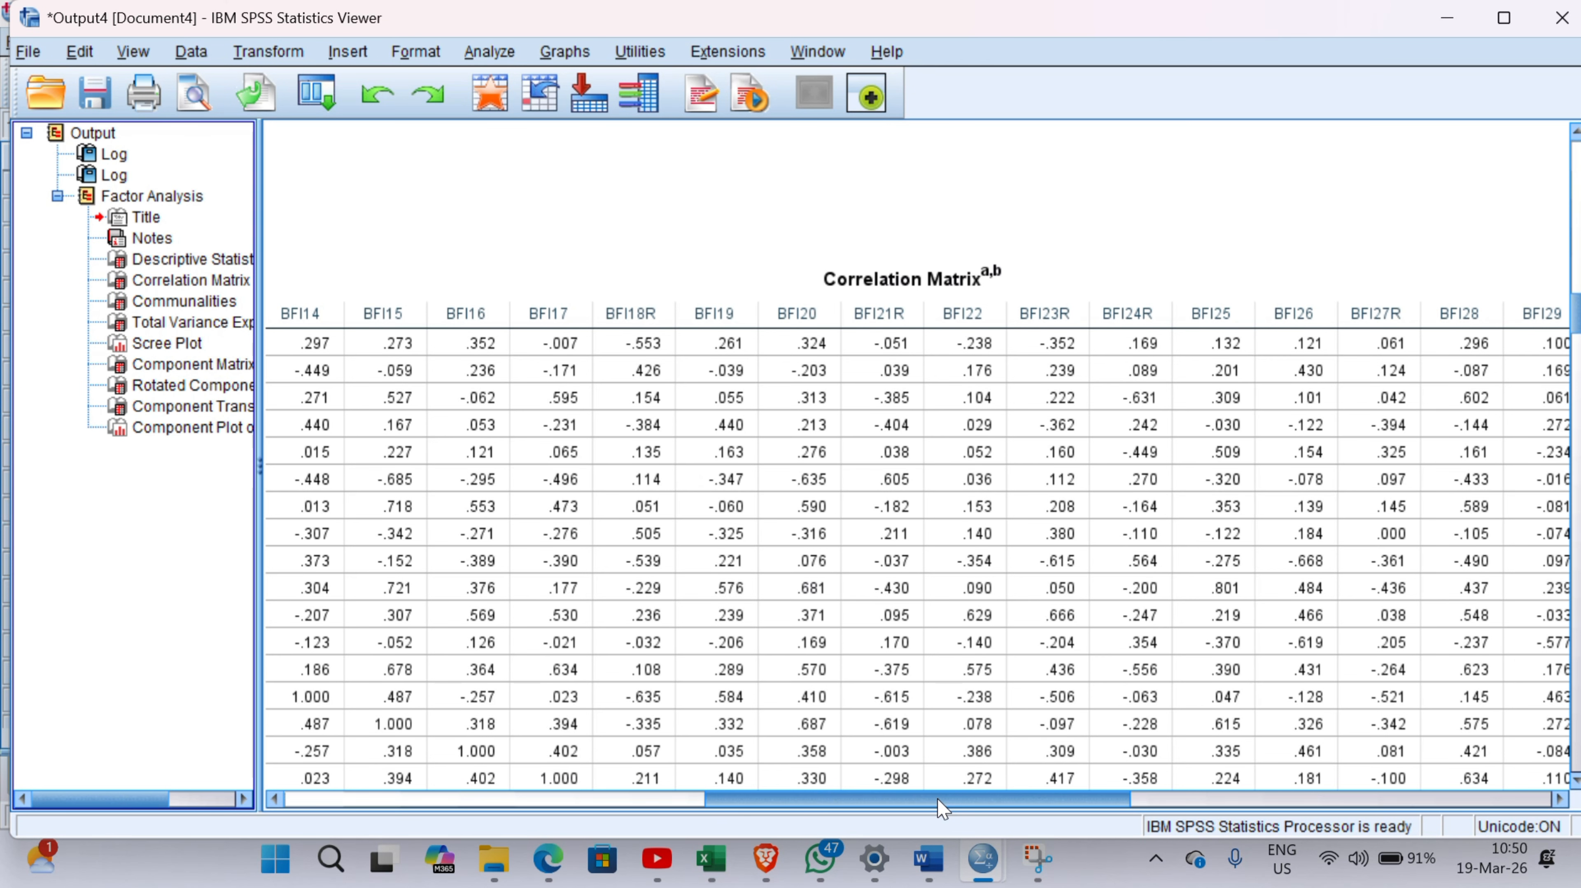
{"action": "left_click_drag", "start_coordinate": [943, 808], "coordinate": [539, 802]}
{"action": "scroll", "coordinate": [456, 483], "scroll_direction": "down", "scroll_amount": 5}
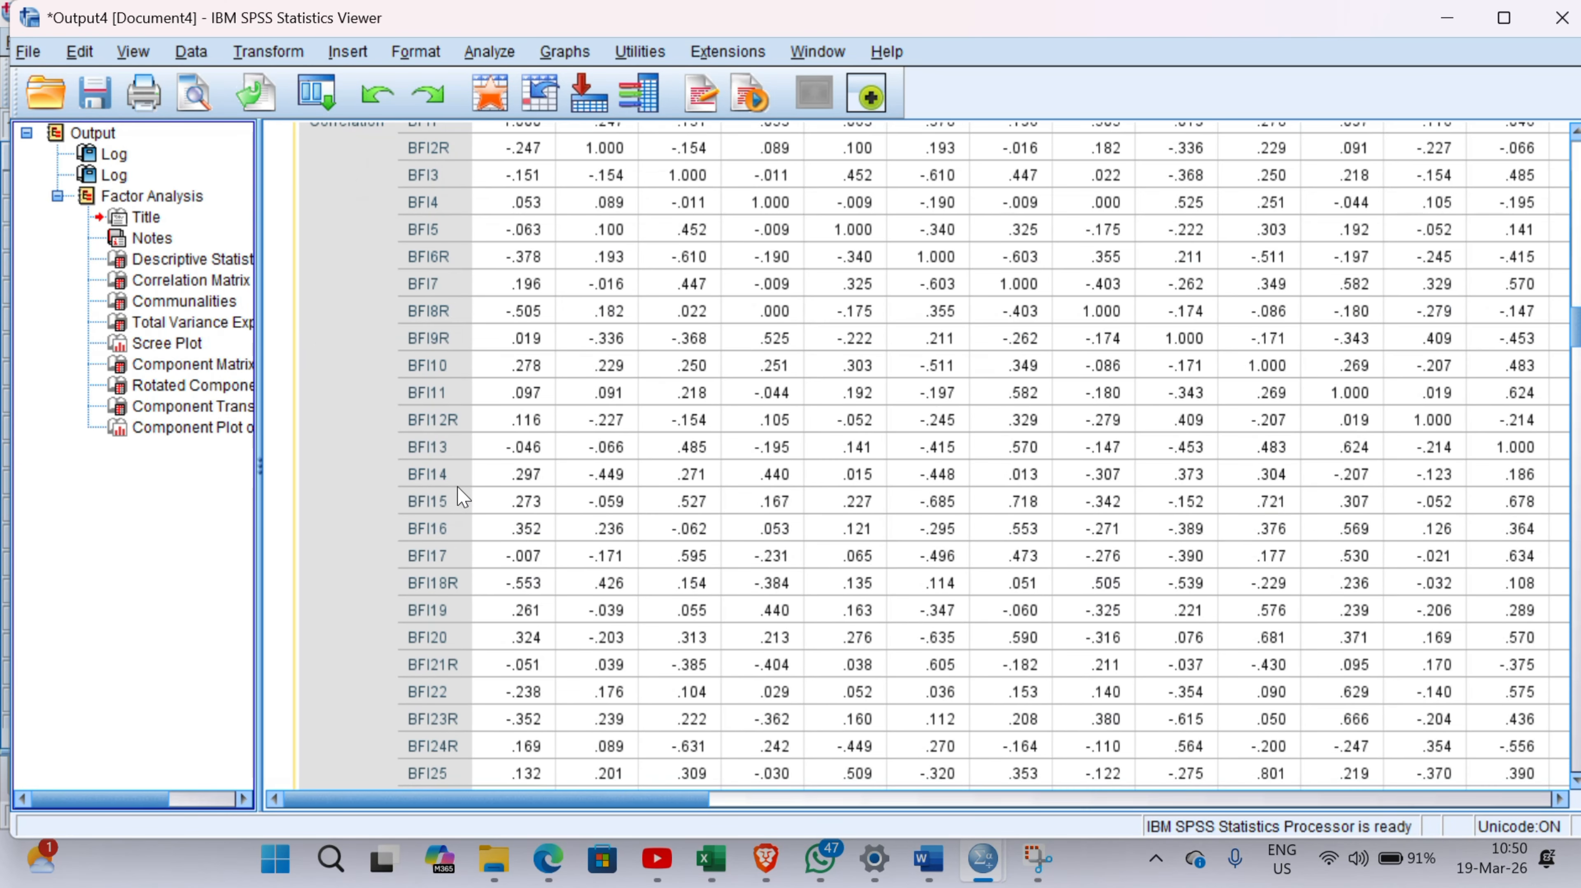
{"action": "scroll", "coordinate": [482, 576], "scroll_direction": "down", "scroll_amount": 4}
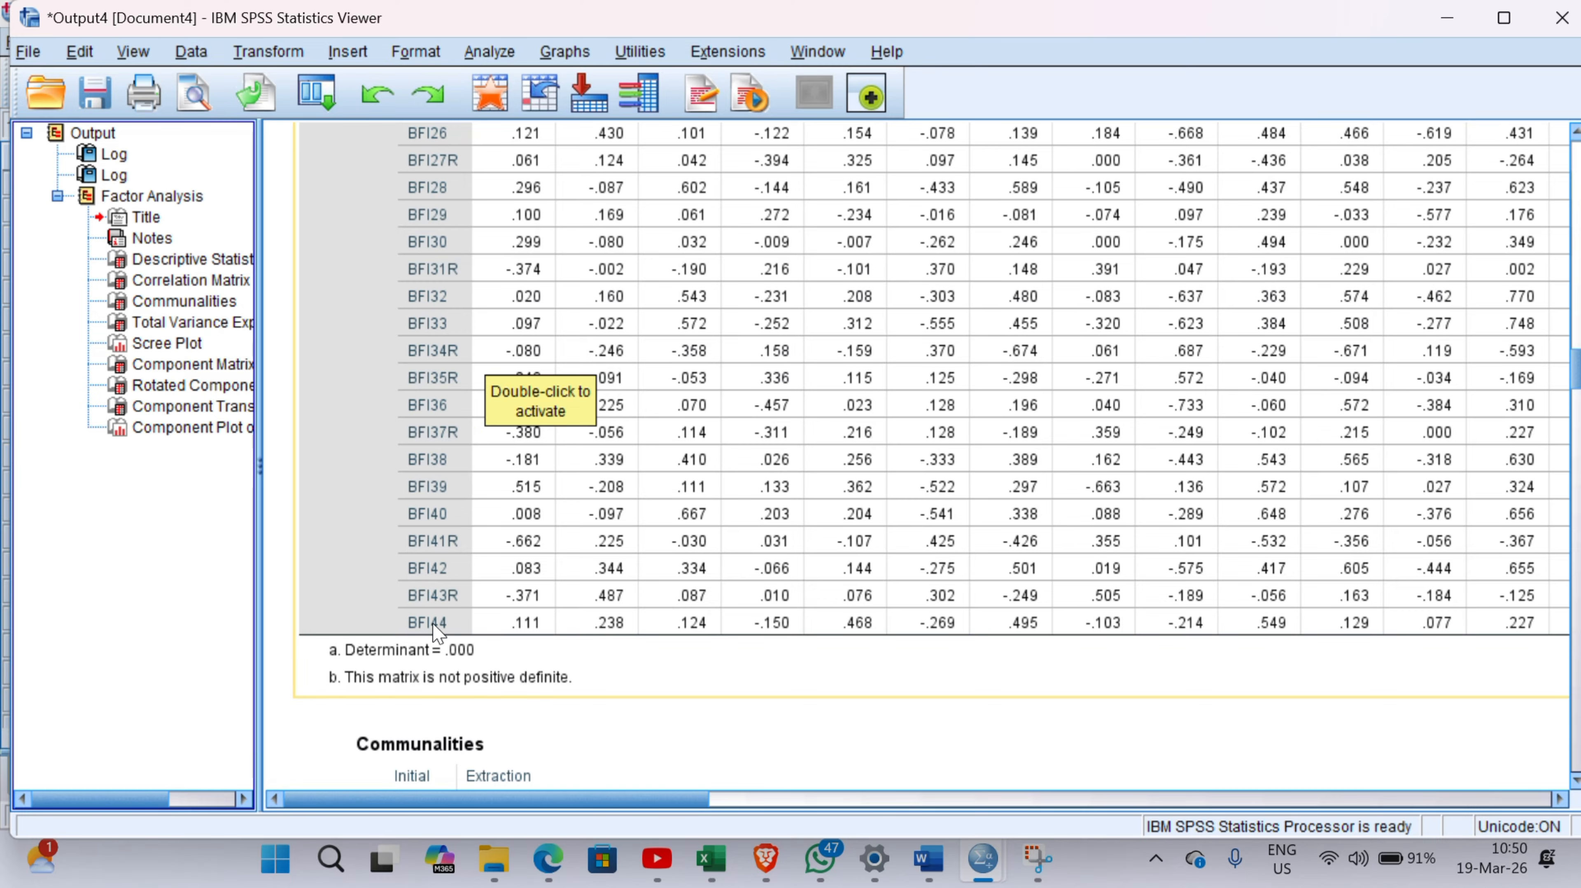
{"action": "scroll", "coordinate": [507, 684], "scroll_direction": "down", "scroll_amount": 3}
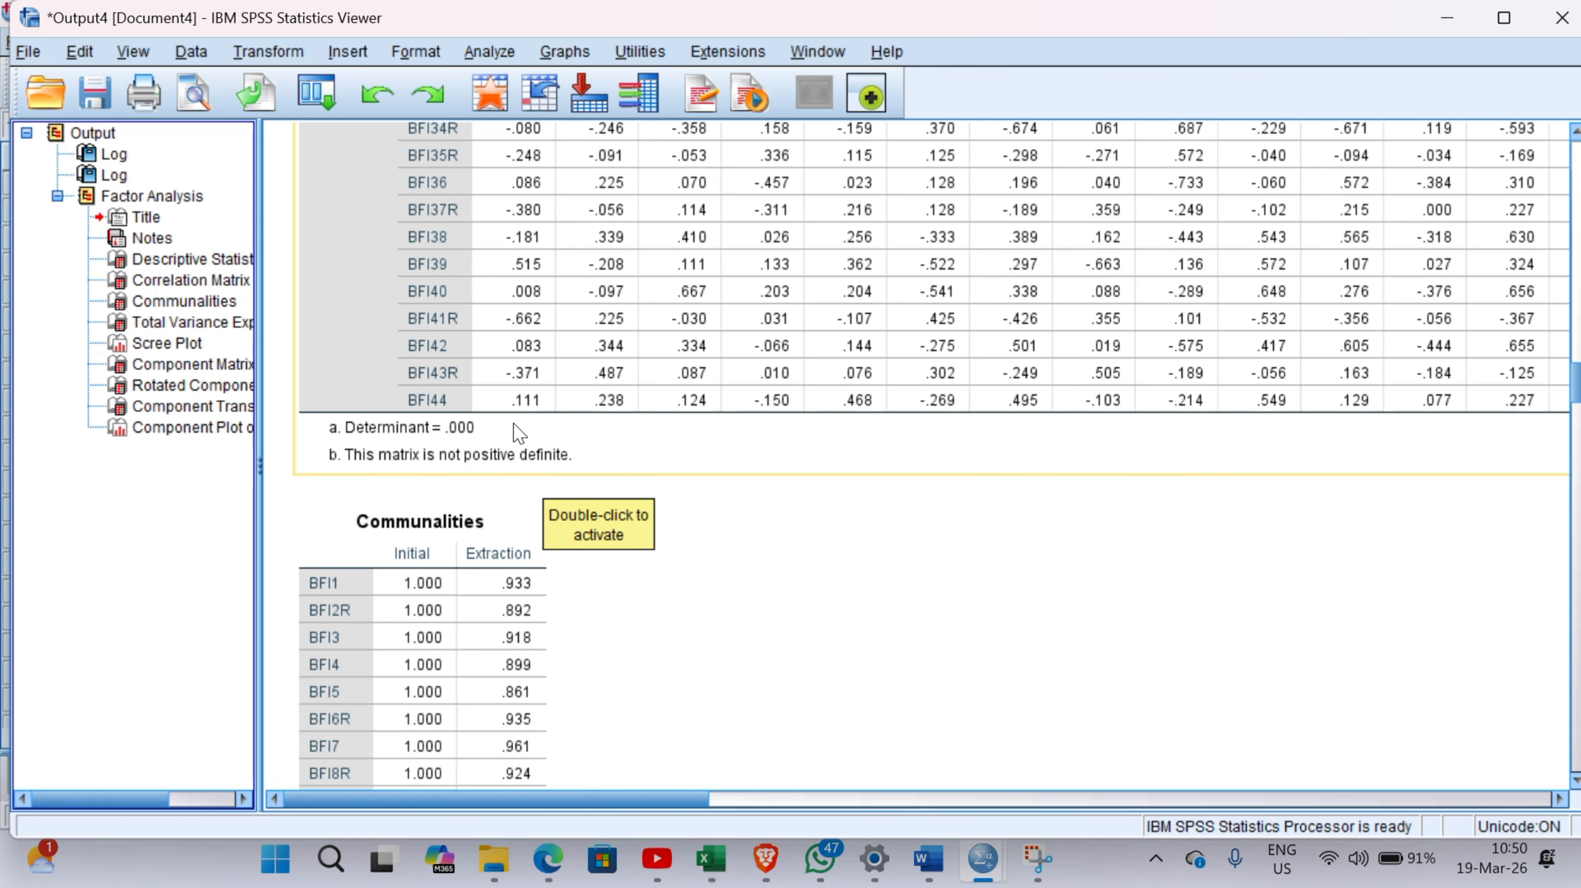
Examine the Communalities table, the Total Variance Explained eigenvalues and the scree plot
{"action": "scroll", "coordinate": [494, 470], "scroll_direction": "down", "scroll_amount": 3}
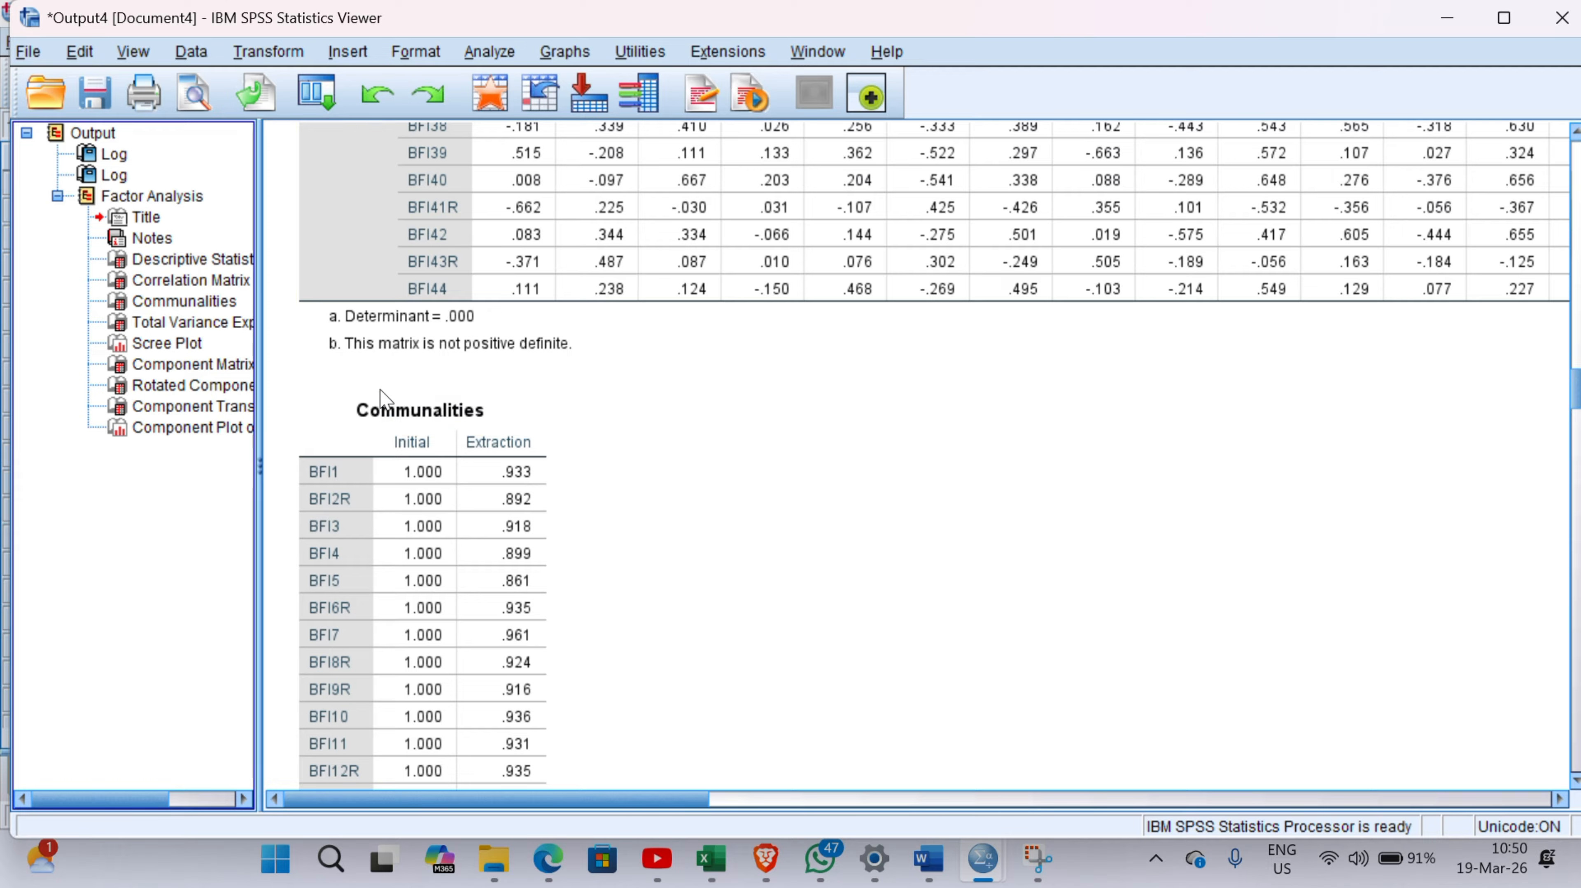
{"action": "scroll", "coordinate": [805, 383], "scroll_direction": "up", "scroll_amount": 2}
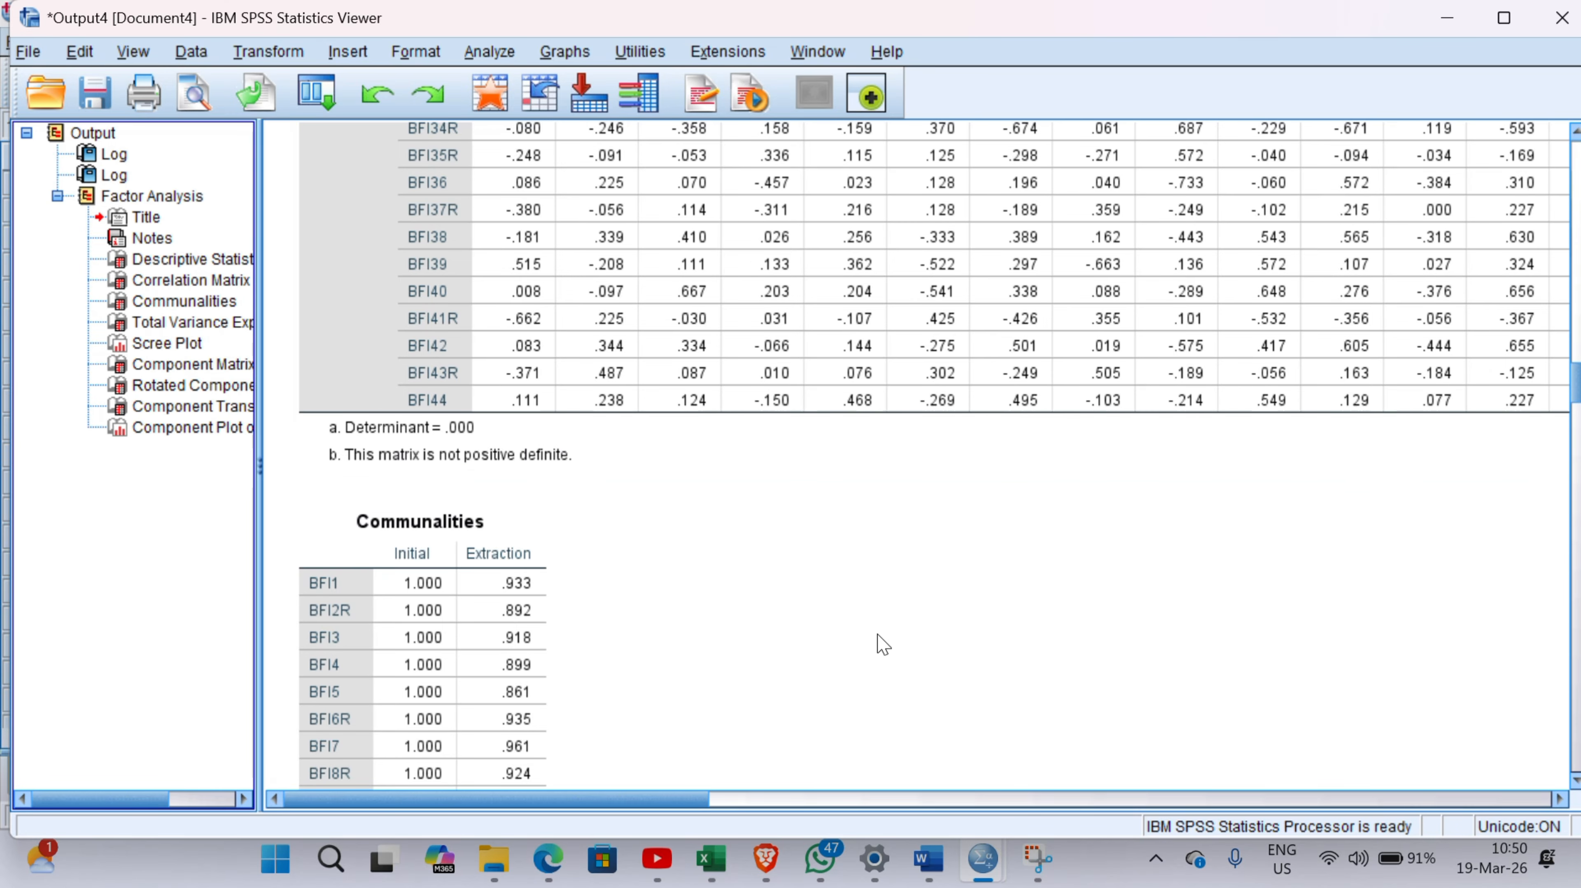
{"action": "scroll", "coordinate": [474, 612], "scroll_direction": "down", "scroll_amount": 2}
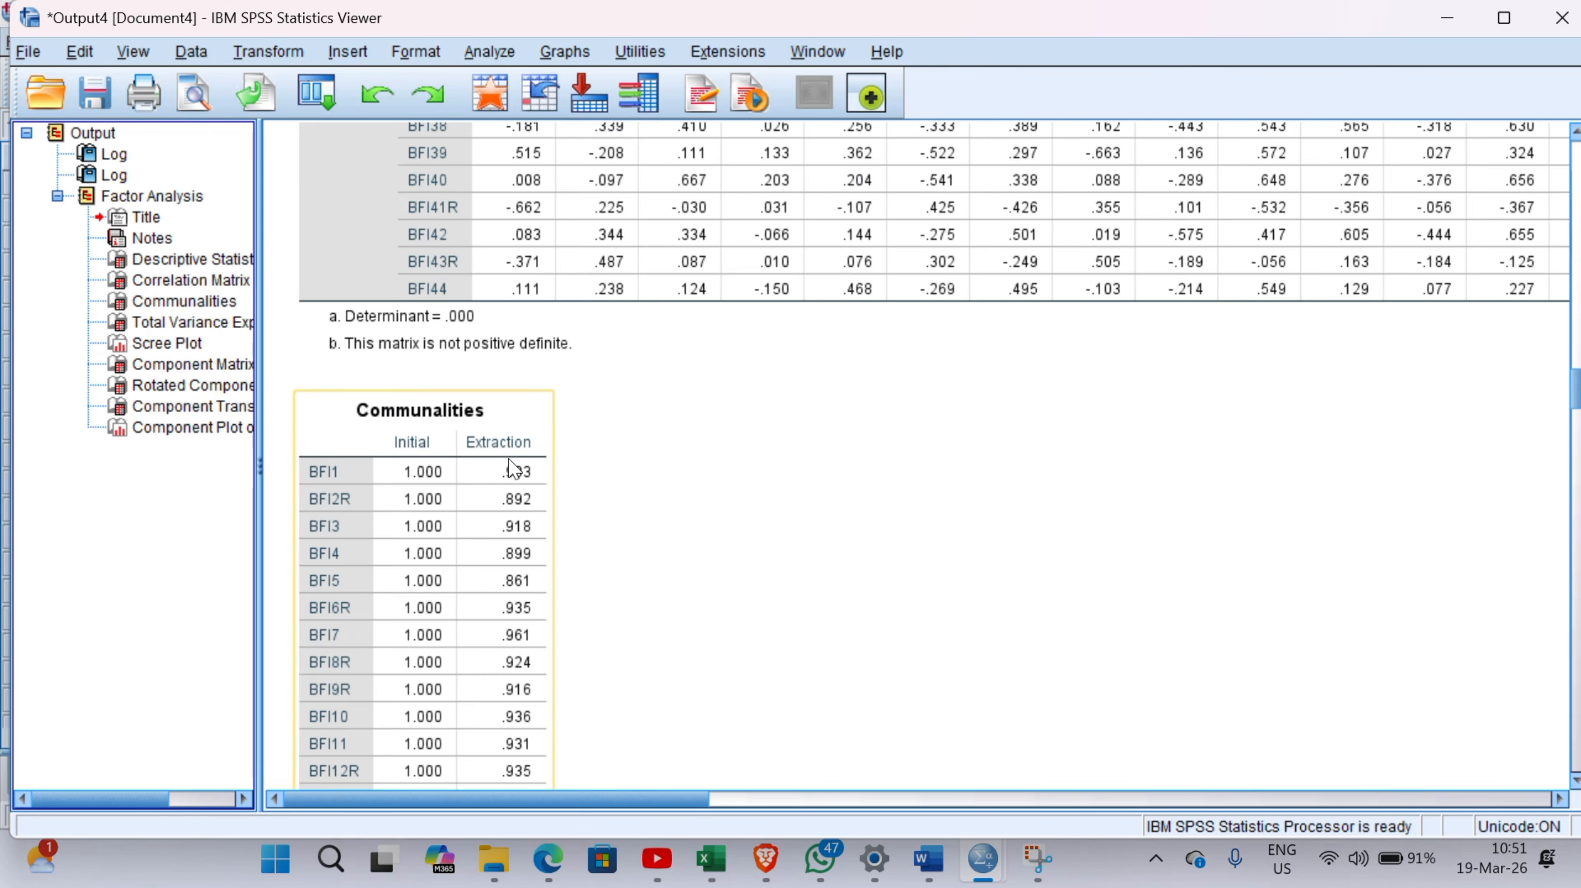
{"action": "scroll", "coordinate": [514, 685], "scroll_direction": "down", "scroll_amount": 10}
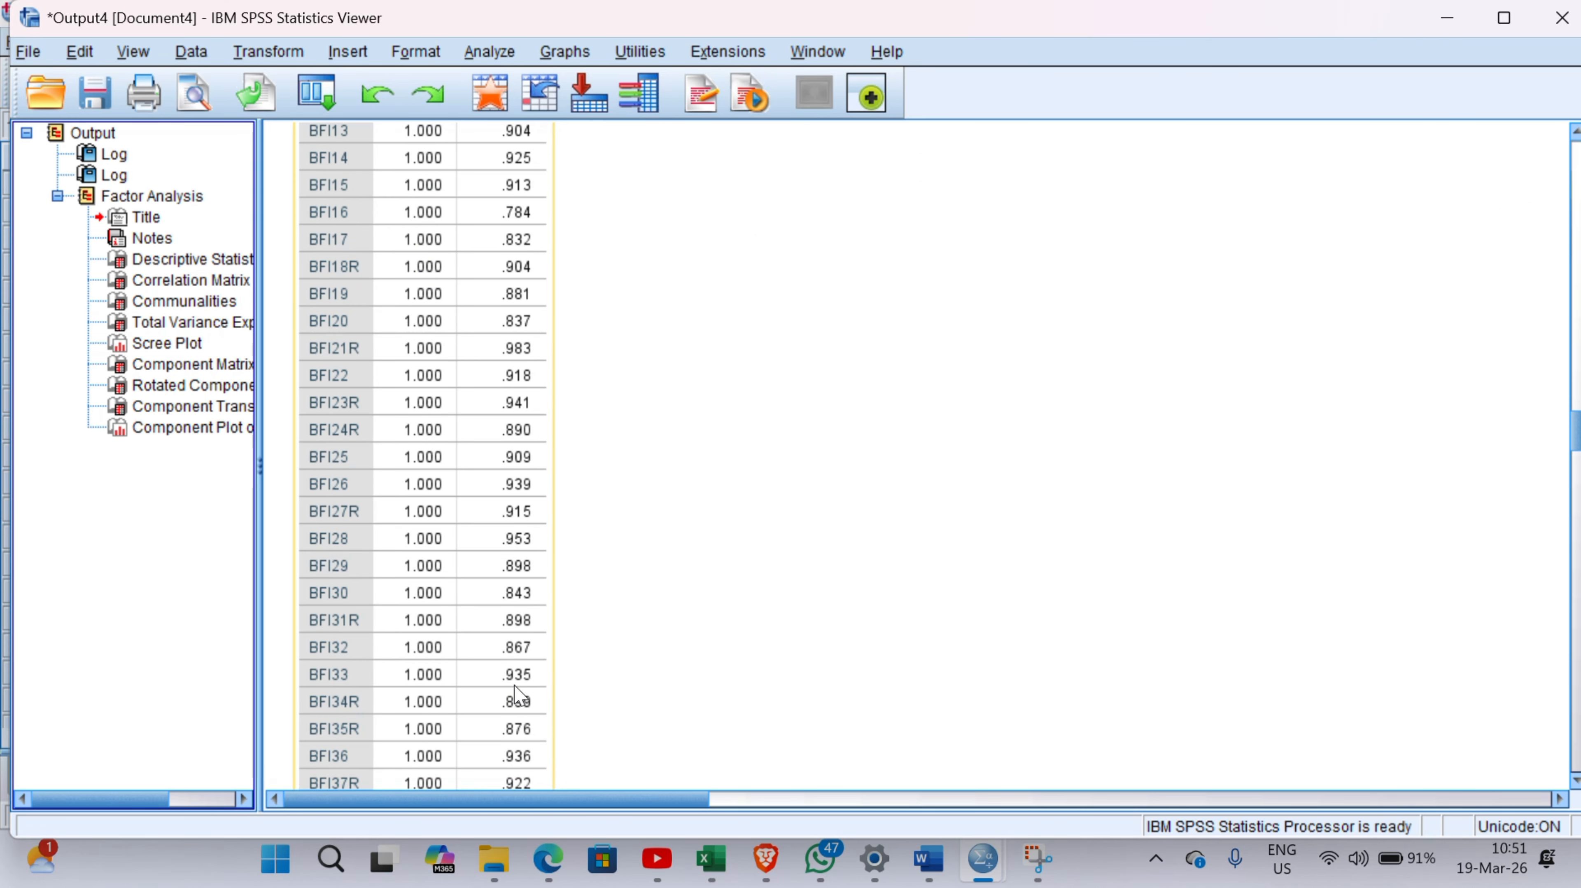
{"action": "scroll", "coordinate": [515, 686], "scroll_direction": "down", "scroll_amount": 10}
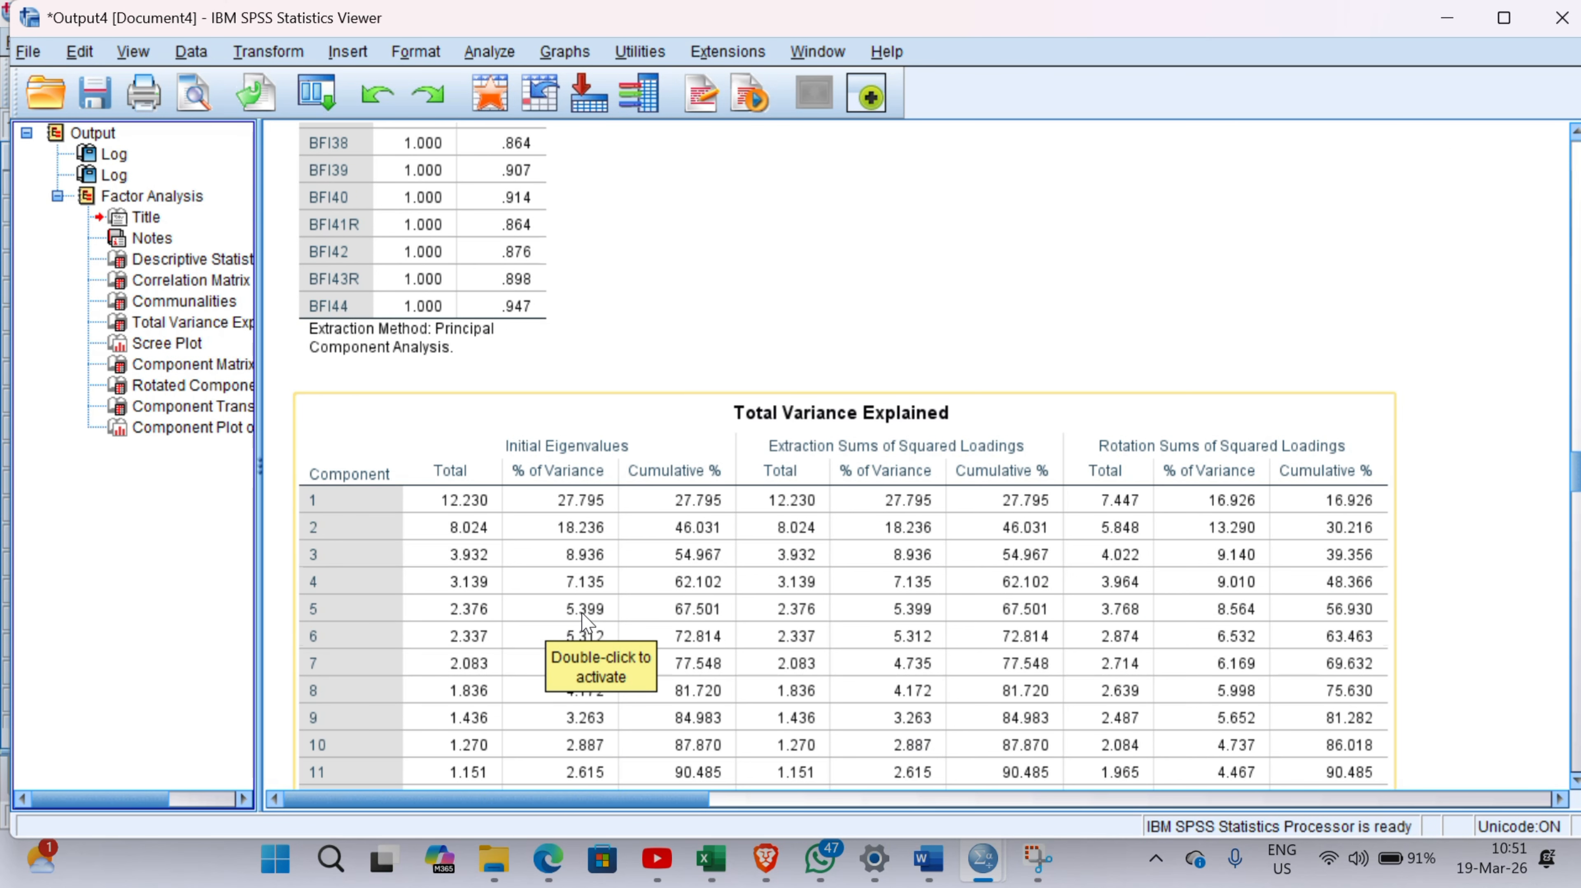
{"action": "scroll", "coordinate": [584, 619], "scroll_direction": "down", "scroll_amount": 3}
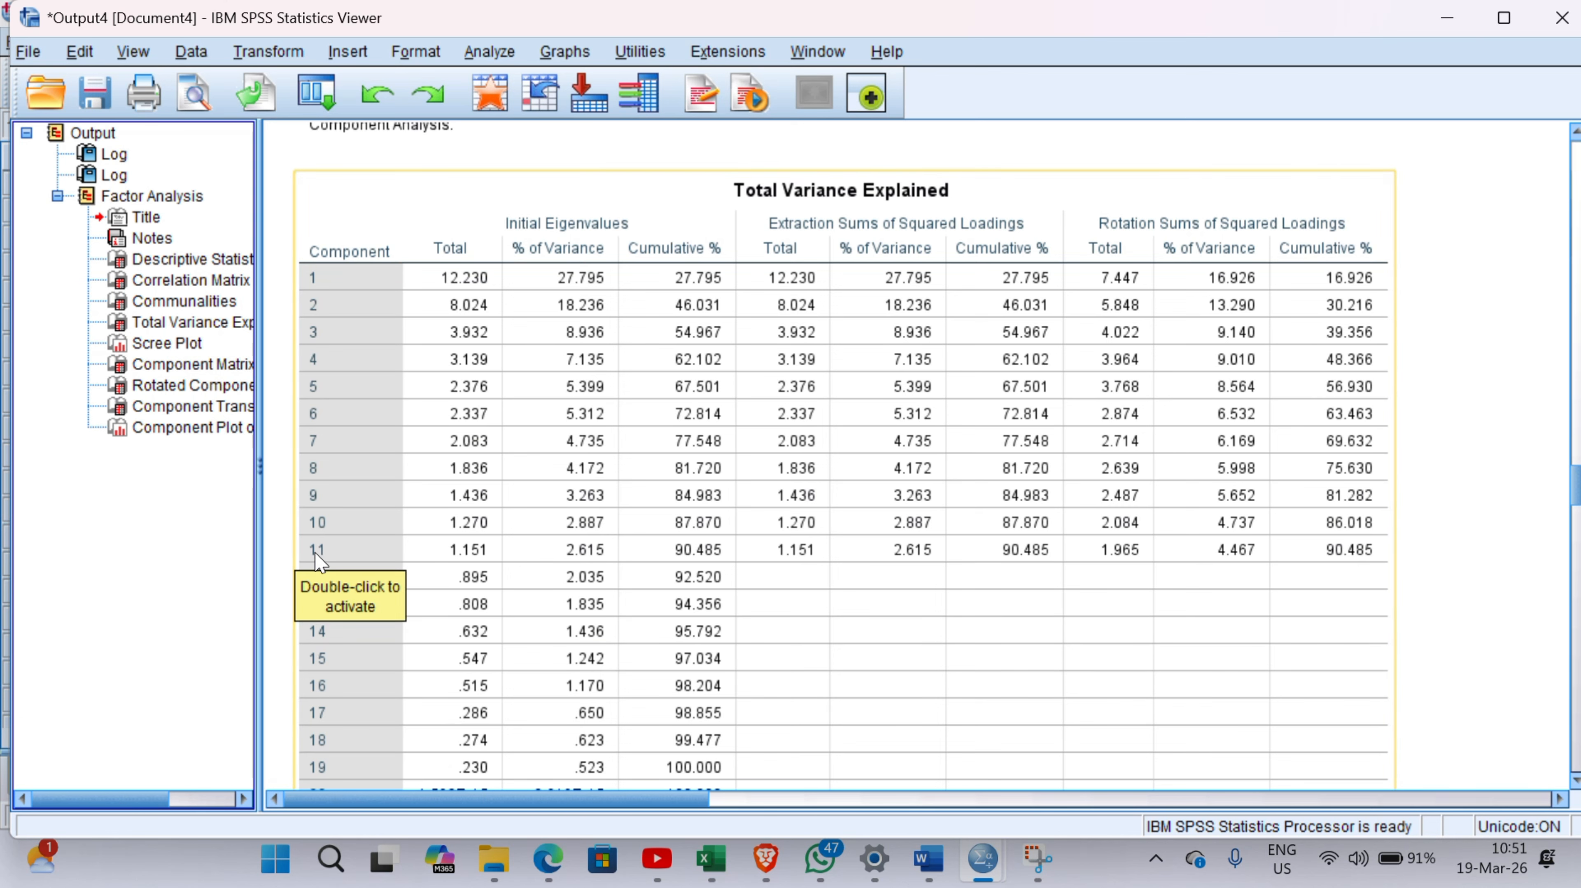
{"action": "scroll", "coordinate": [319, 562], "scroll_direction": "down", "scroll_amount": 15}
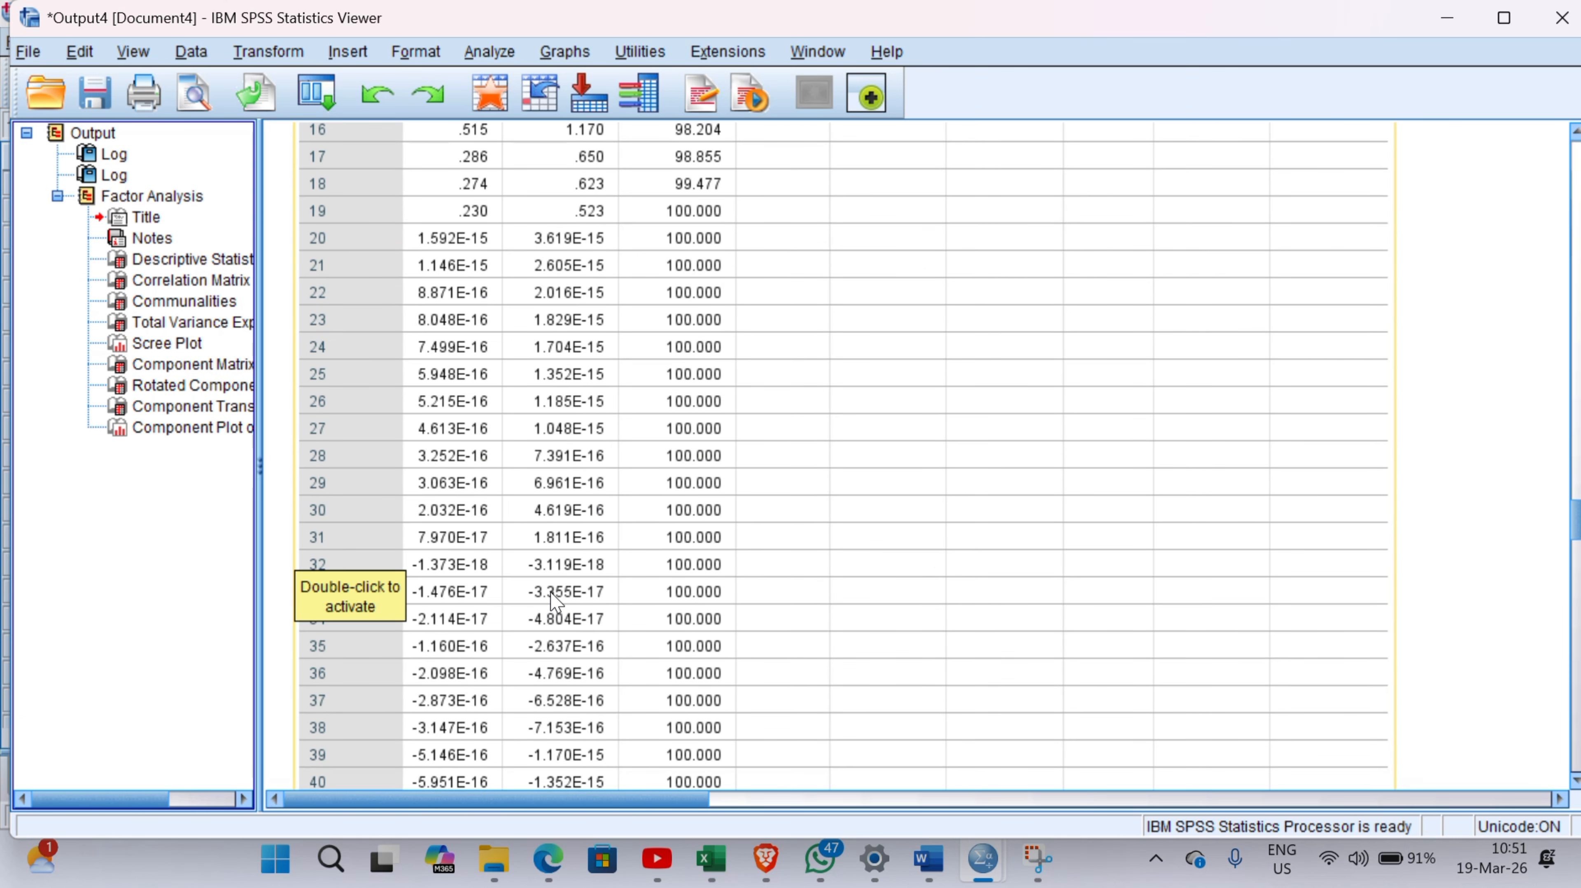
{"action": "scroll", "coordinate": [566, 625], "scroll_direction": "down", "scroll_amount": 10}
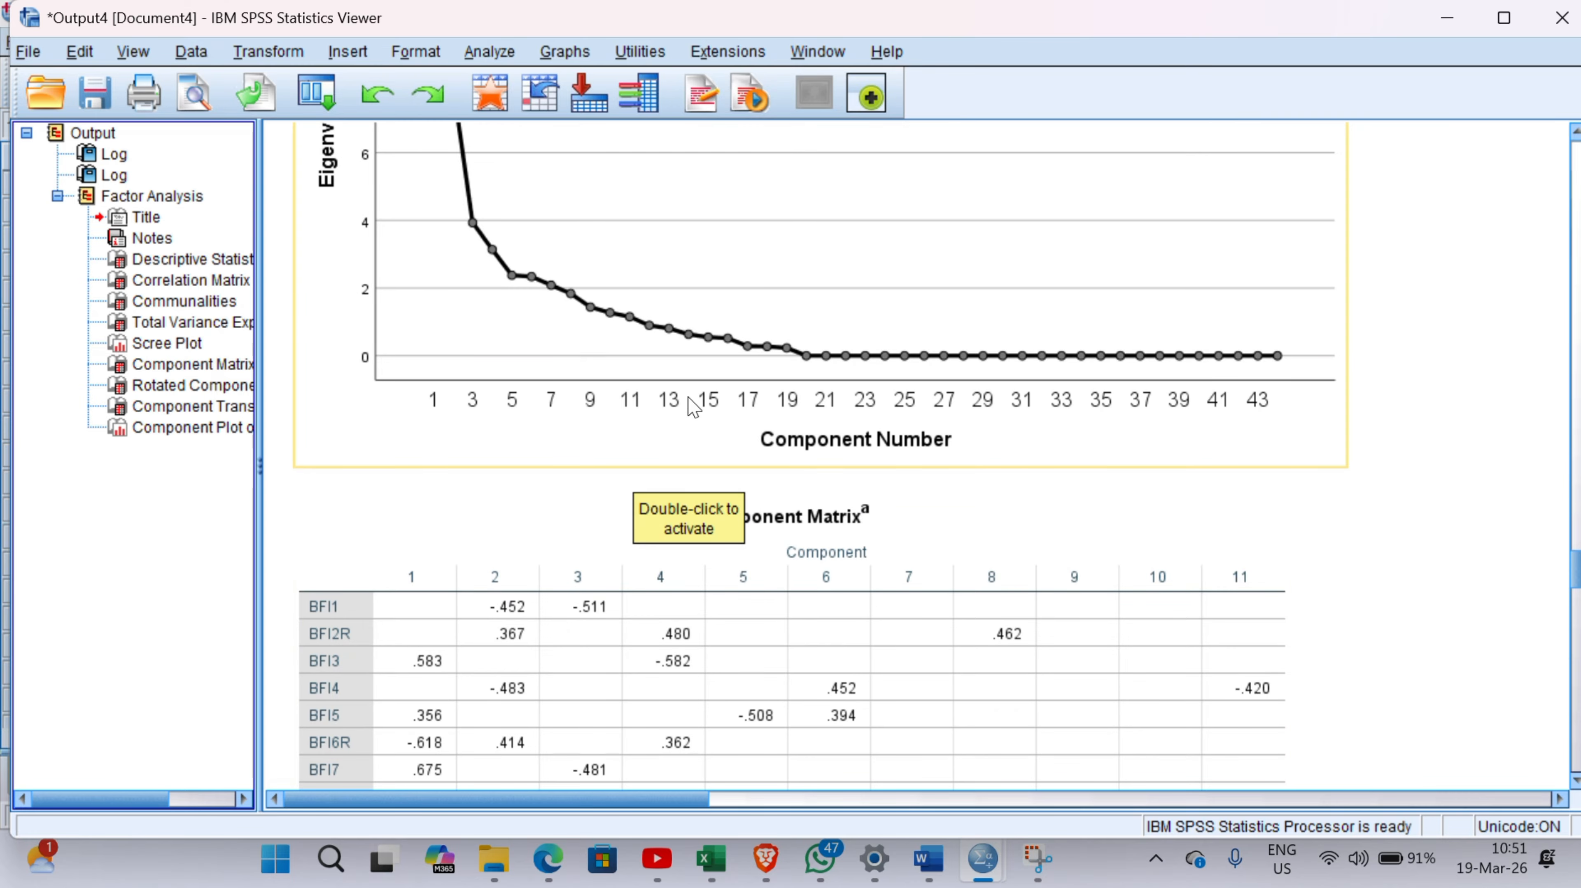
Examine the Component Matrix, Rotated Component Matrix, Component Transformation Matrix and the component plot in rotated space
{"action": "scroll", "coordinate": [696, 398], "scroll_direction": "down", "scroll_amount": 10}
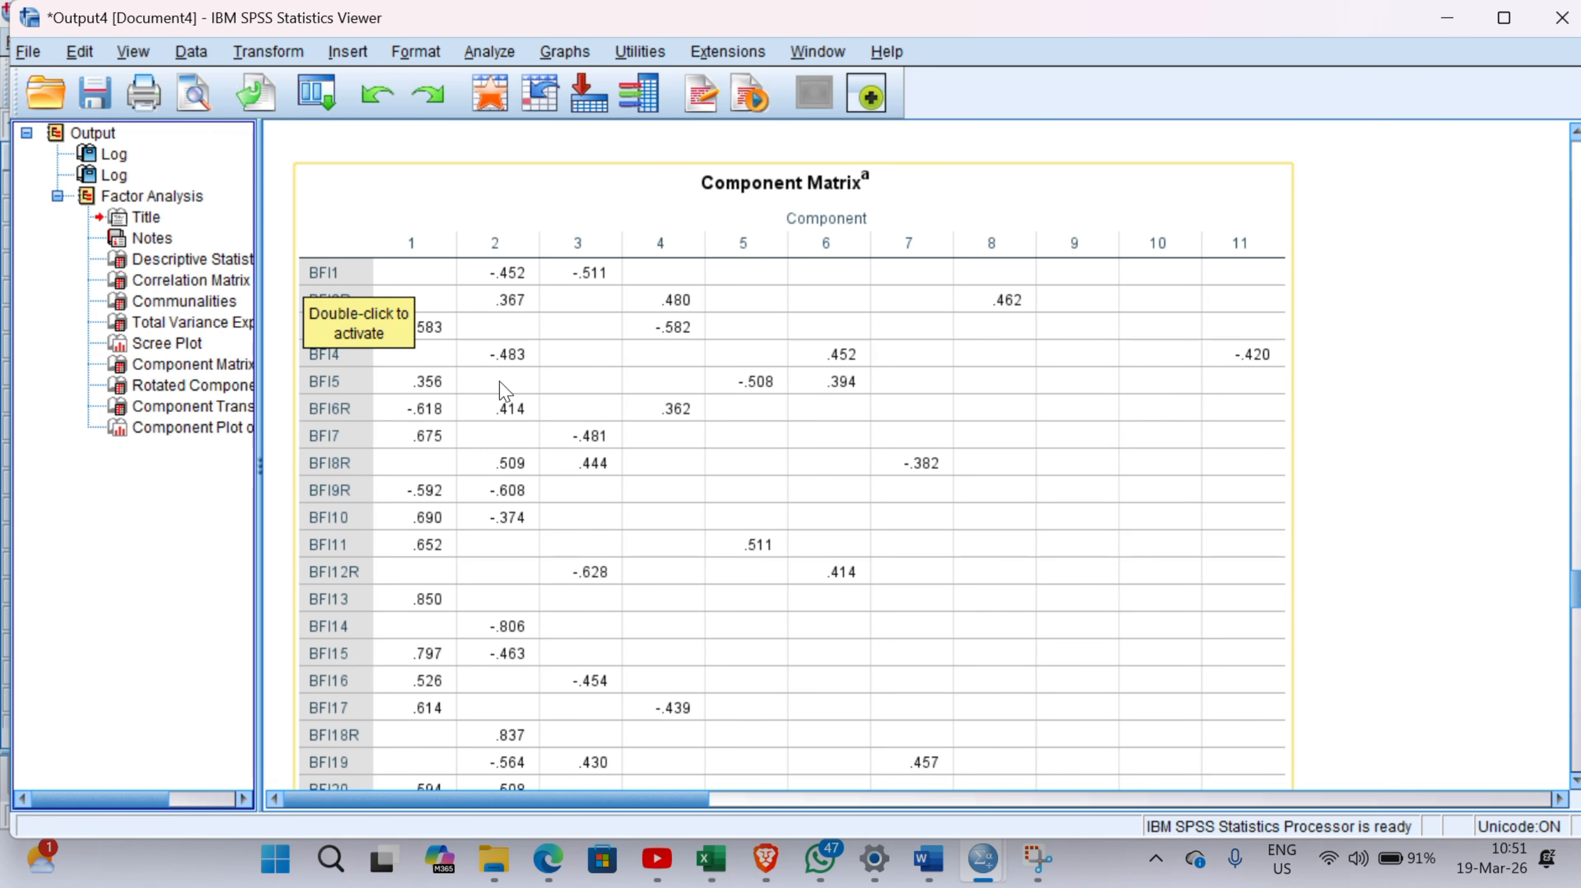
{"action": "scroll", "coordinate": [529, 426], "scroll_direction": "down", "scroll_amount": 7}
{"action": "scroll", "coordinate": [528, 426], "scroll_direction": "down", "scroll_amount": 12}
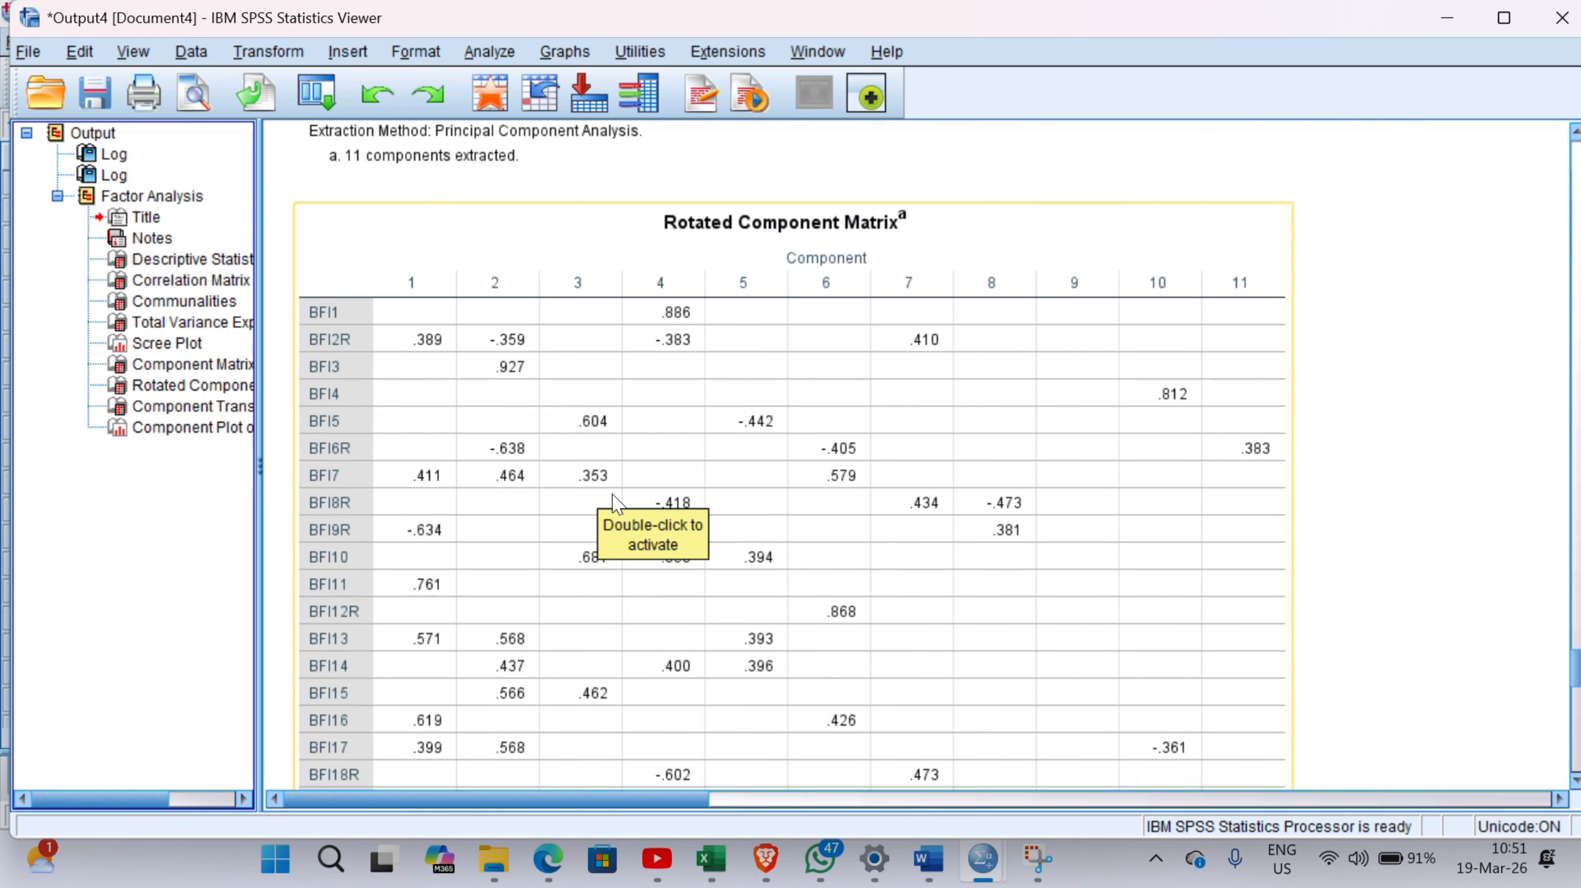
{"action": "scroll", "coordinate": [633, 497], "scroll_direction": "up", "scroll_amount": 3}
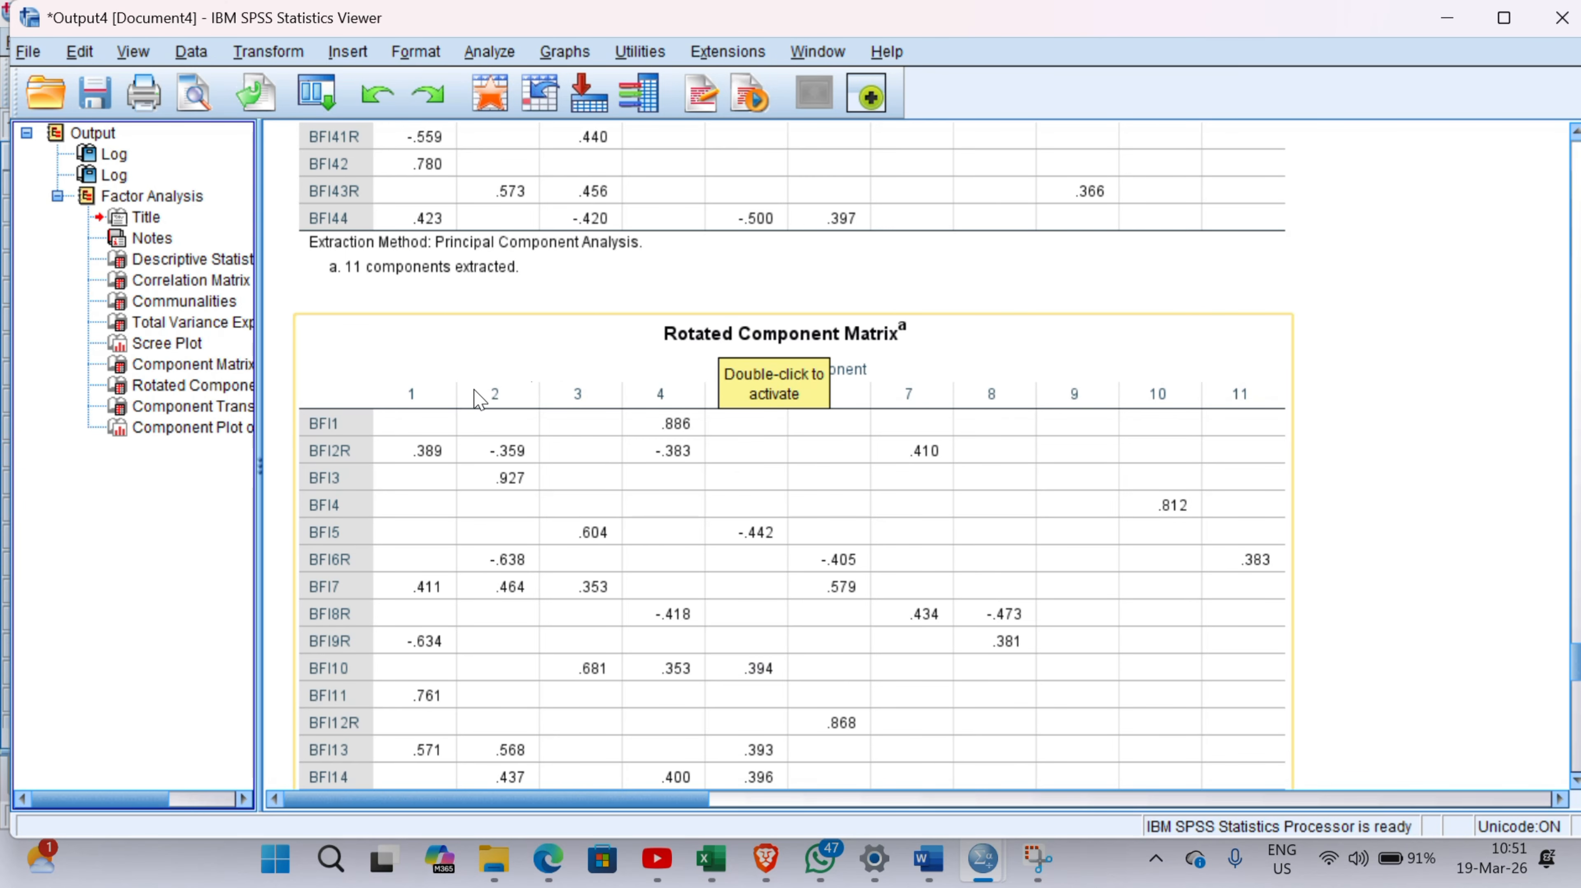
{"action": "scroll", "coordinate": [505, 634], "scroll_direction": "down", "scroll_amount": 5}
{"action": "scroll", "coordinate": [505, 634], "scroll_direction": "down", "scroll_amount": 9}
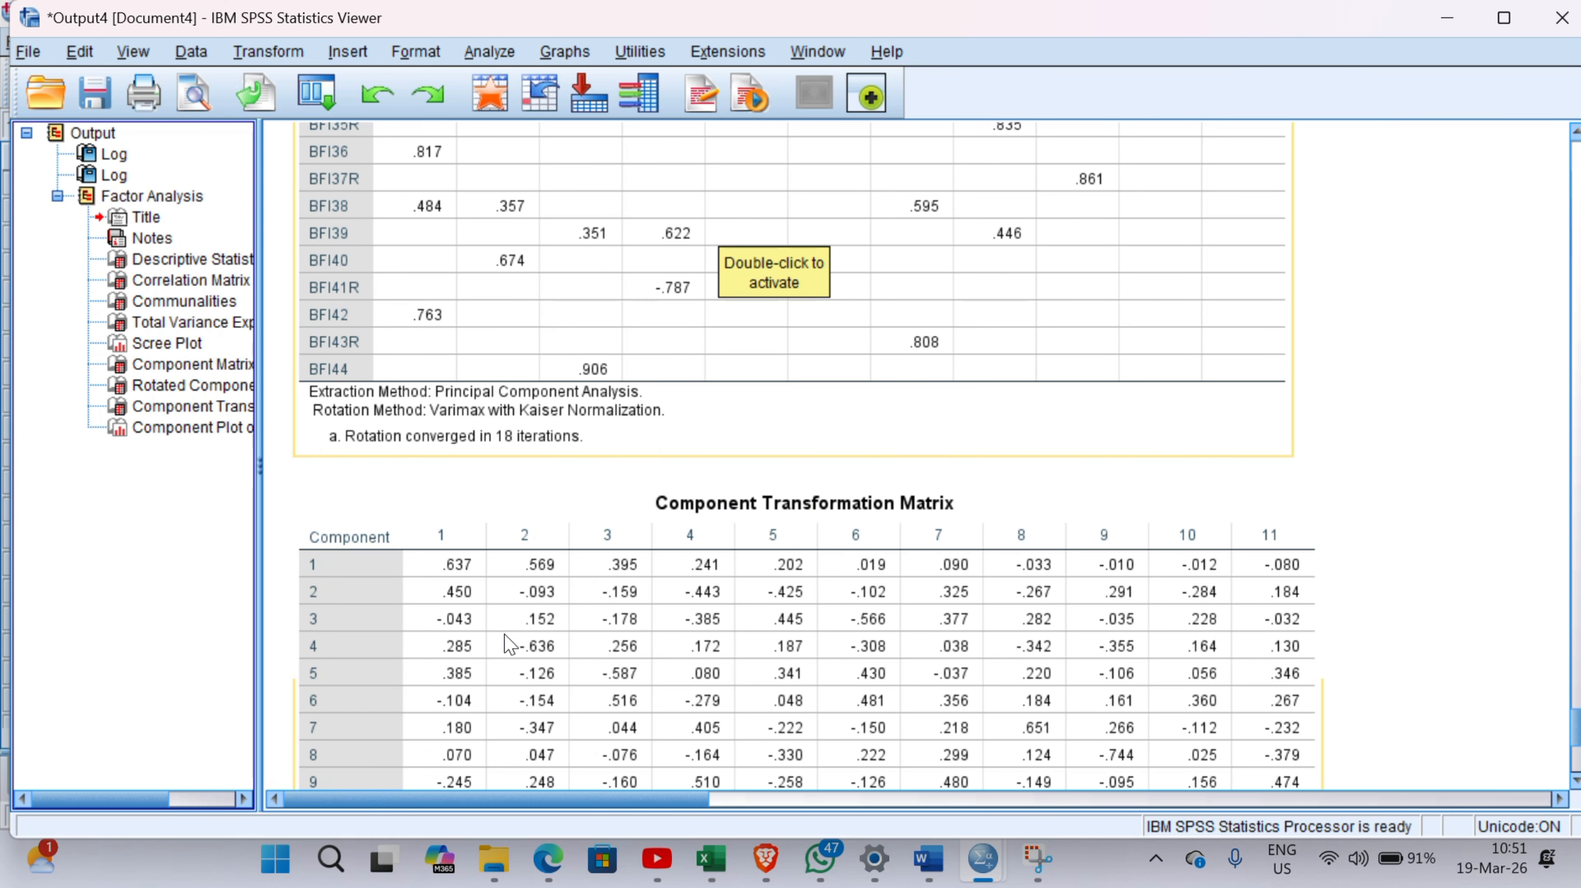
{"action": "scroll", "coordinate": [508, 644], "scroll_direction": "down", "scroll_amount": 5}
{"action": "scroll", "coordinate": [511, 640], "scroll_direction": "down", "scroll_amount": 7}
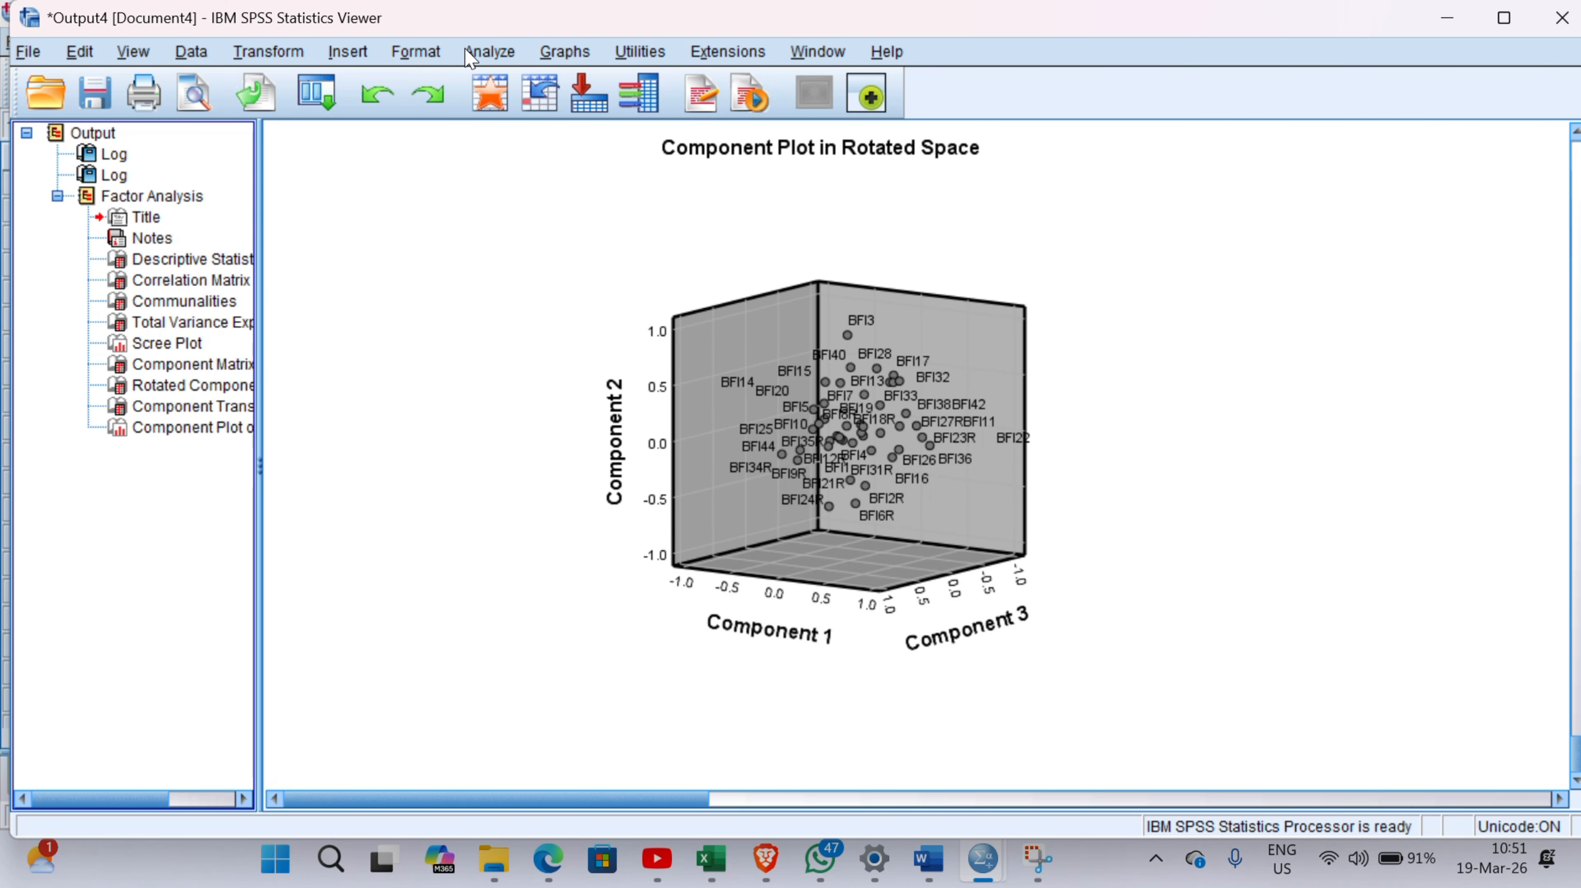
Run the factor analysis again with extraction set to a fixed number of 5 factors
{"action": "left_click", "coordinate": [491, 52]}
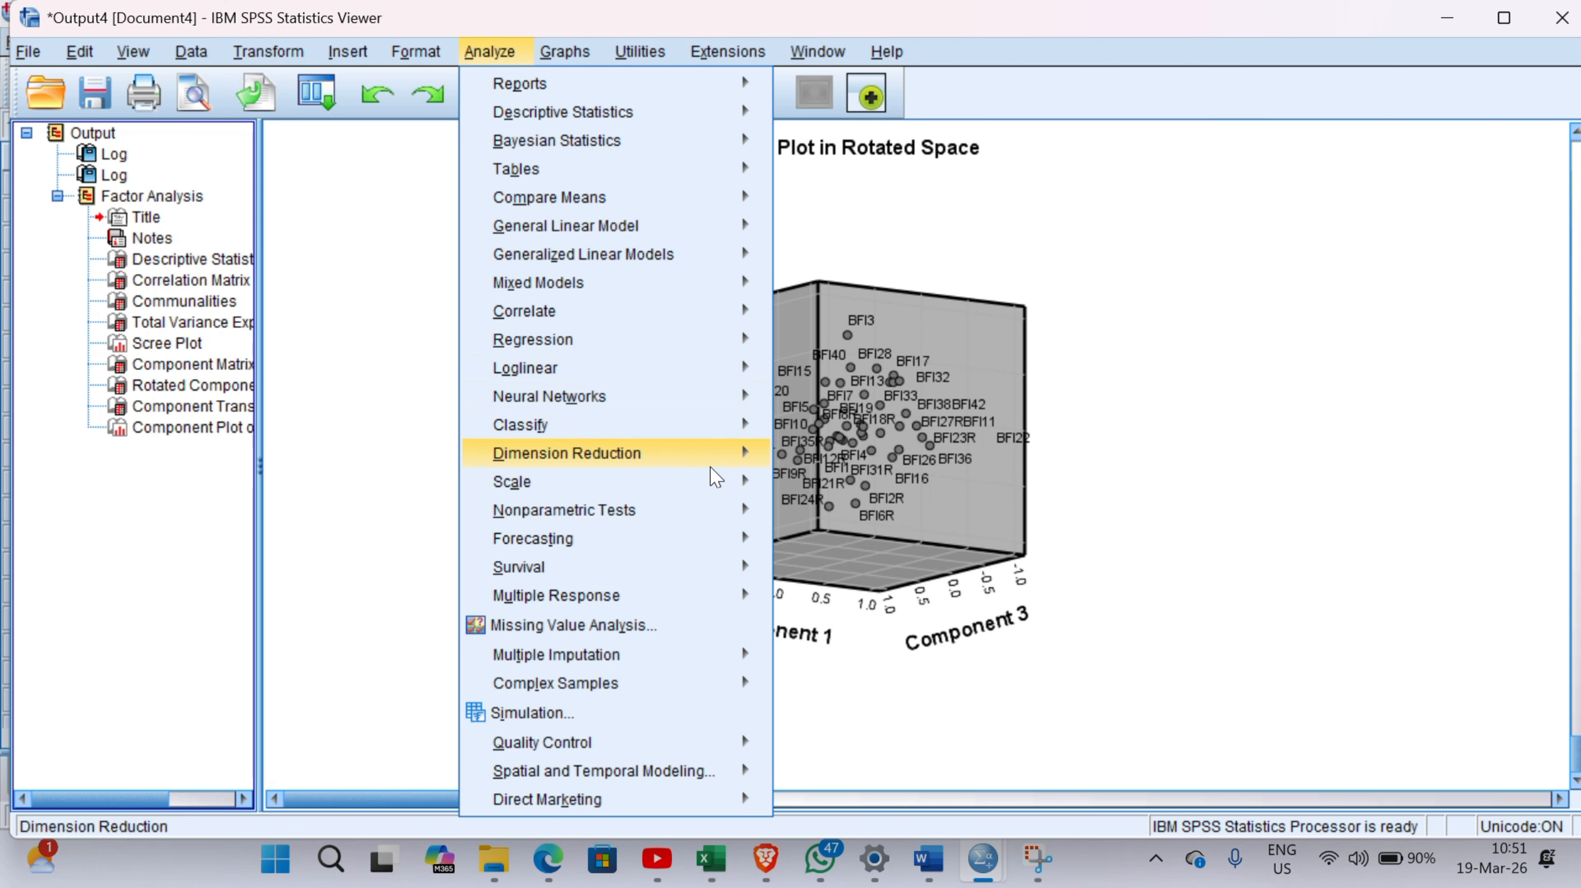
{"action": "mouse_move", "coordinate": [721, 460]}
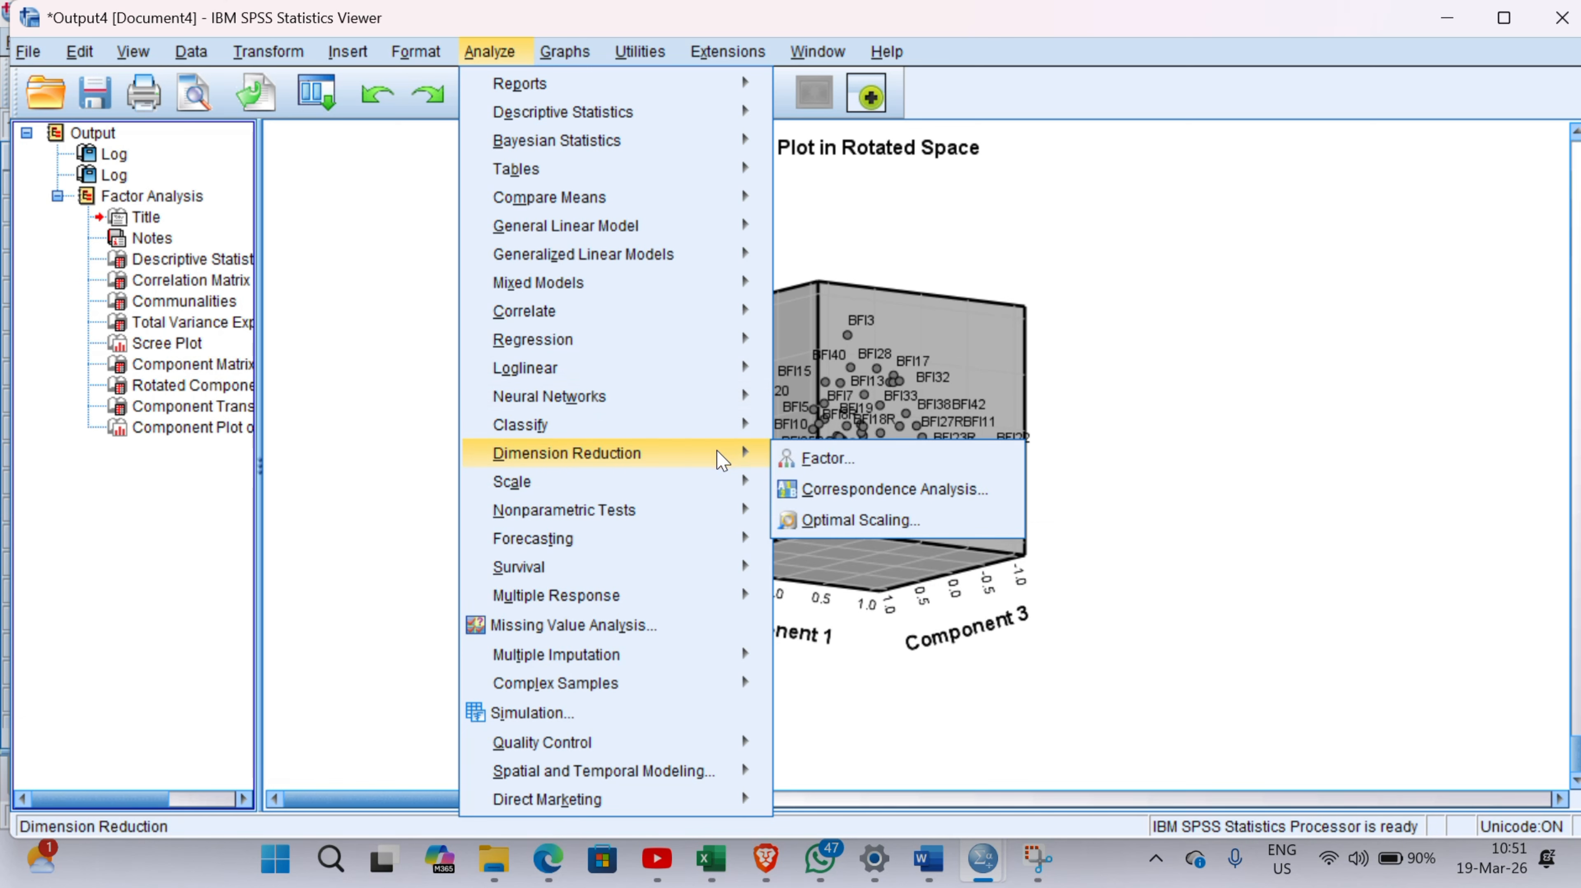
{"action": "left_click", "coordinate": [861, 461]}
{"action": "left_click", "coordinate": [1051, 328]}
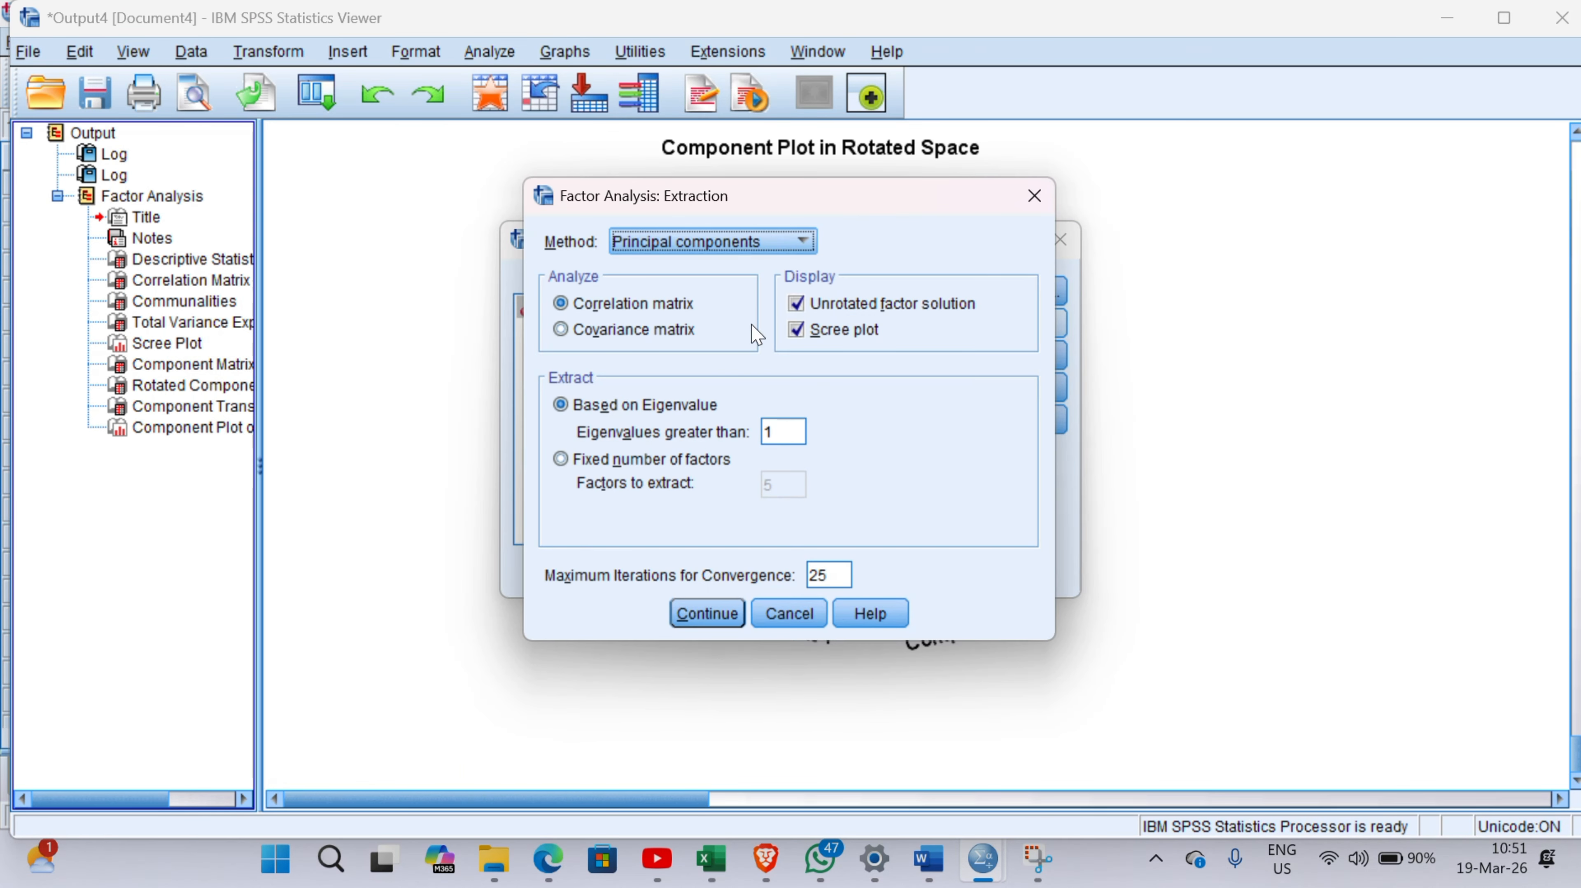
{"action": "left_click", "coordinate": [615, 465]}
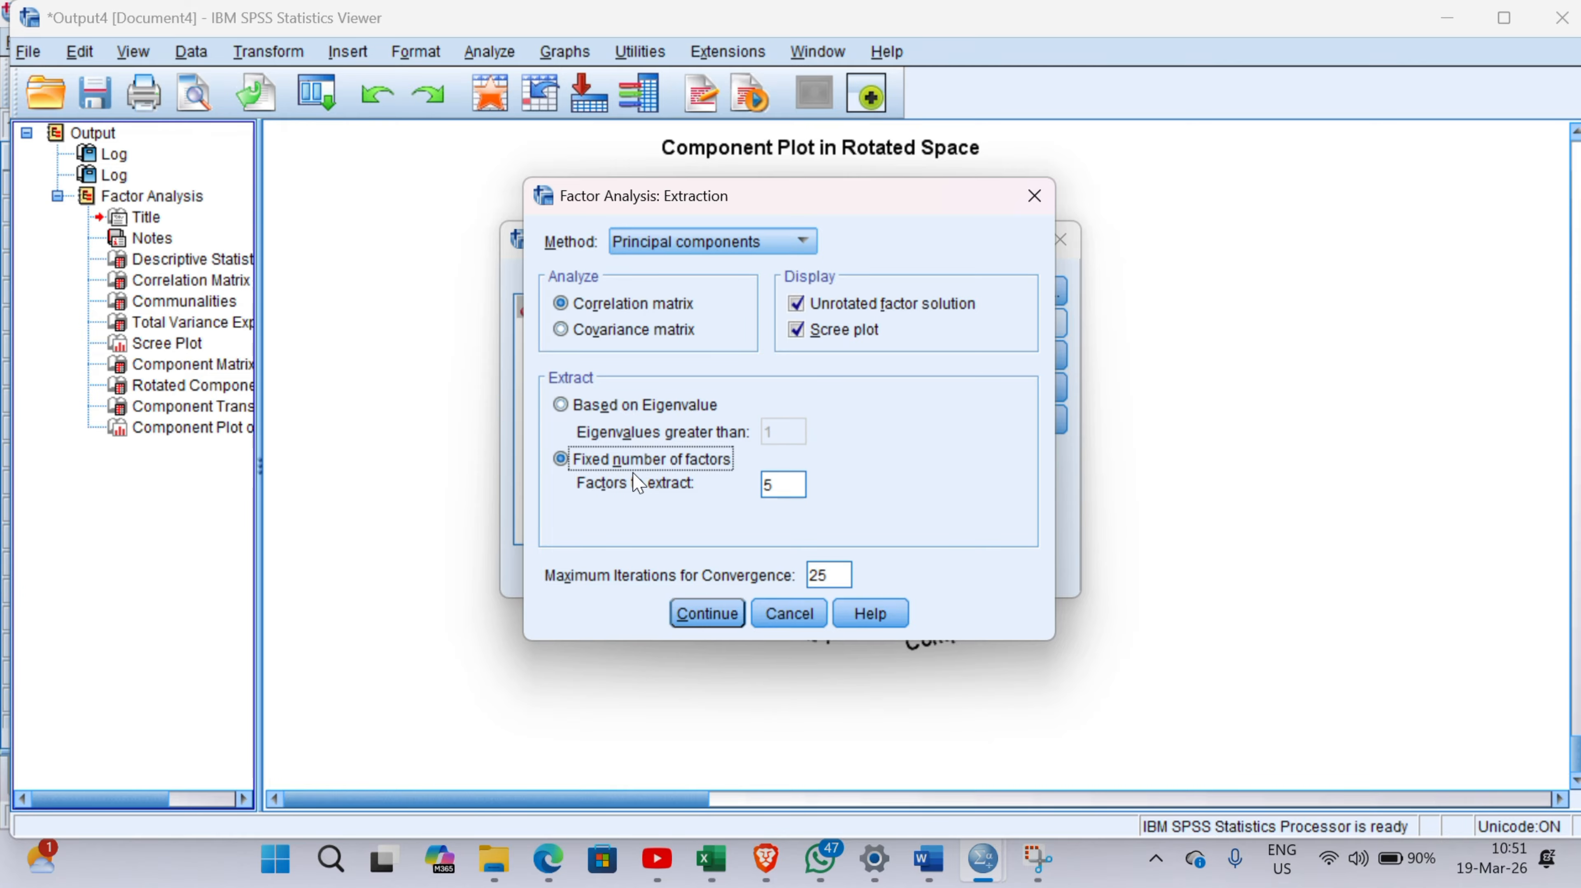
{"action": "left_click", "coordinate": [712, 619]}
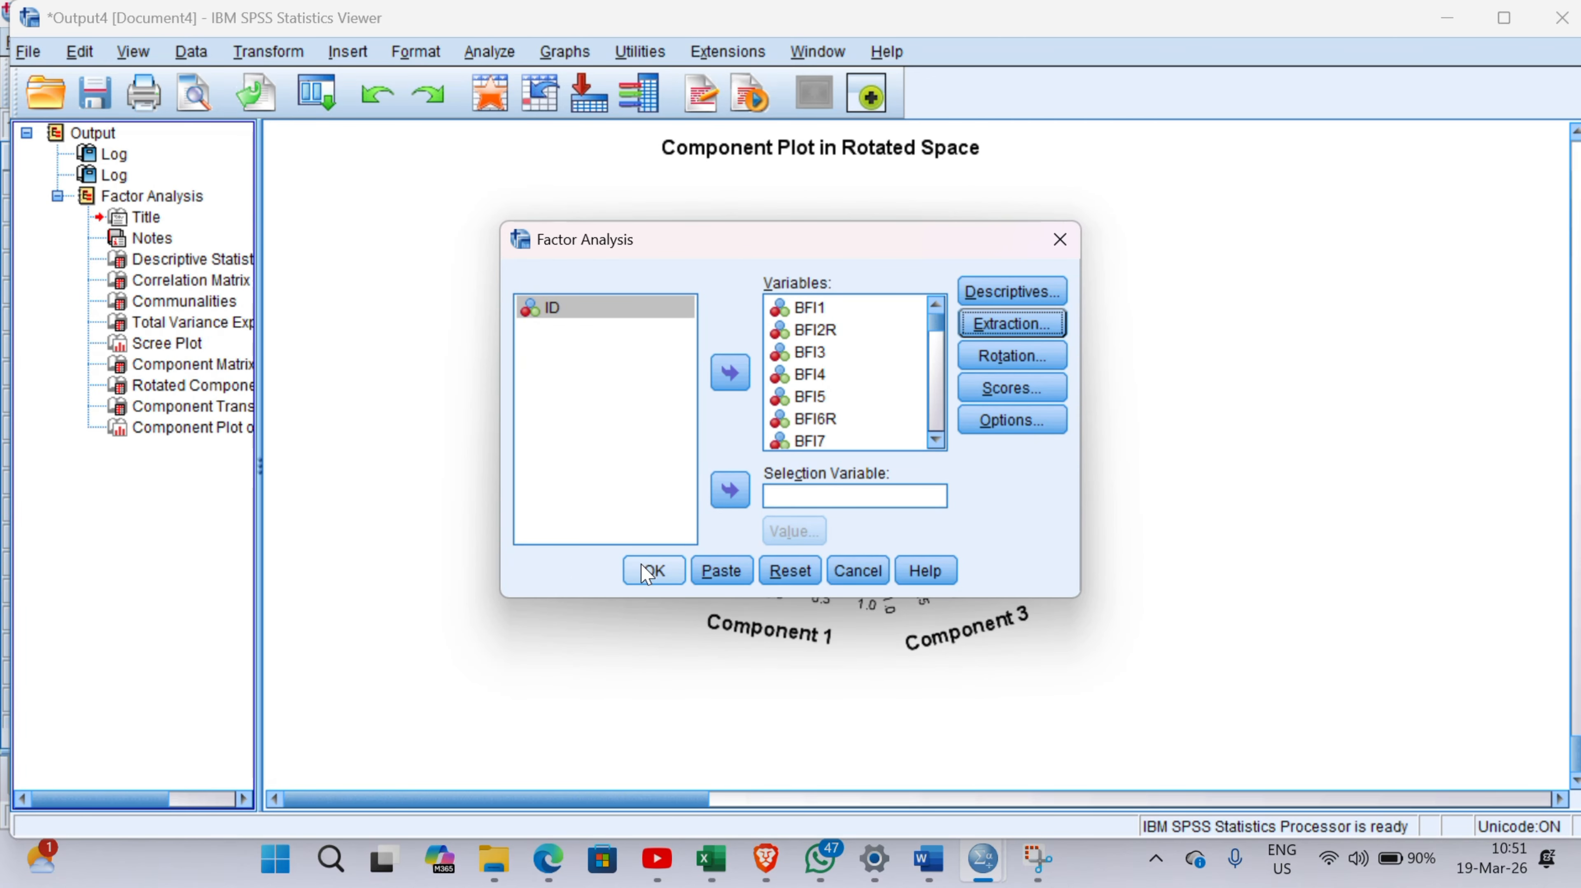
{"action": "left_click", "coordinate": [650, 569]}
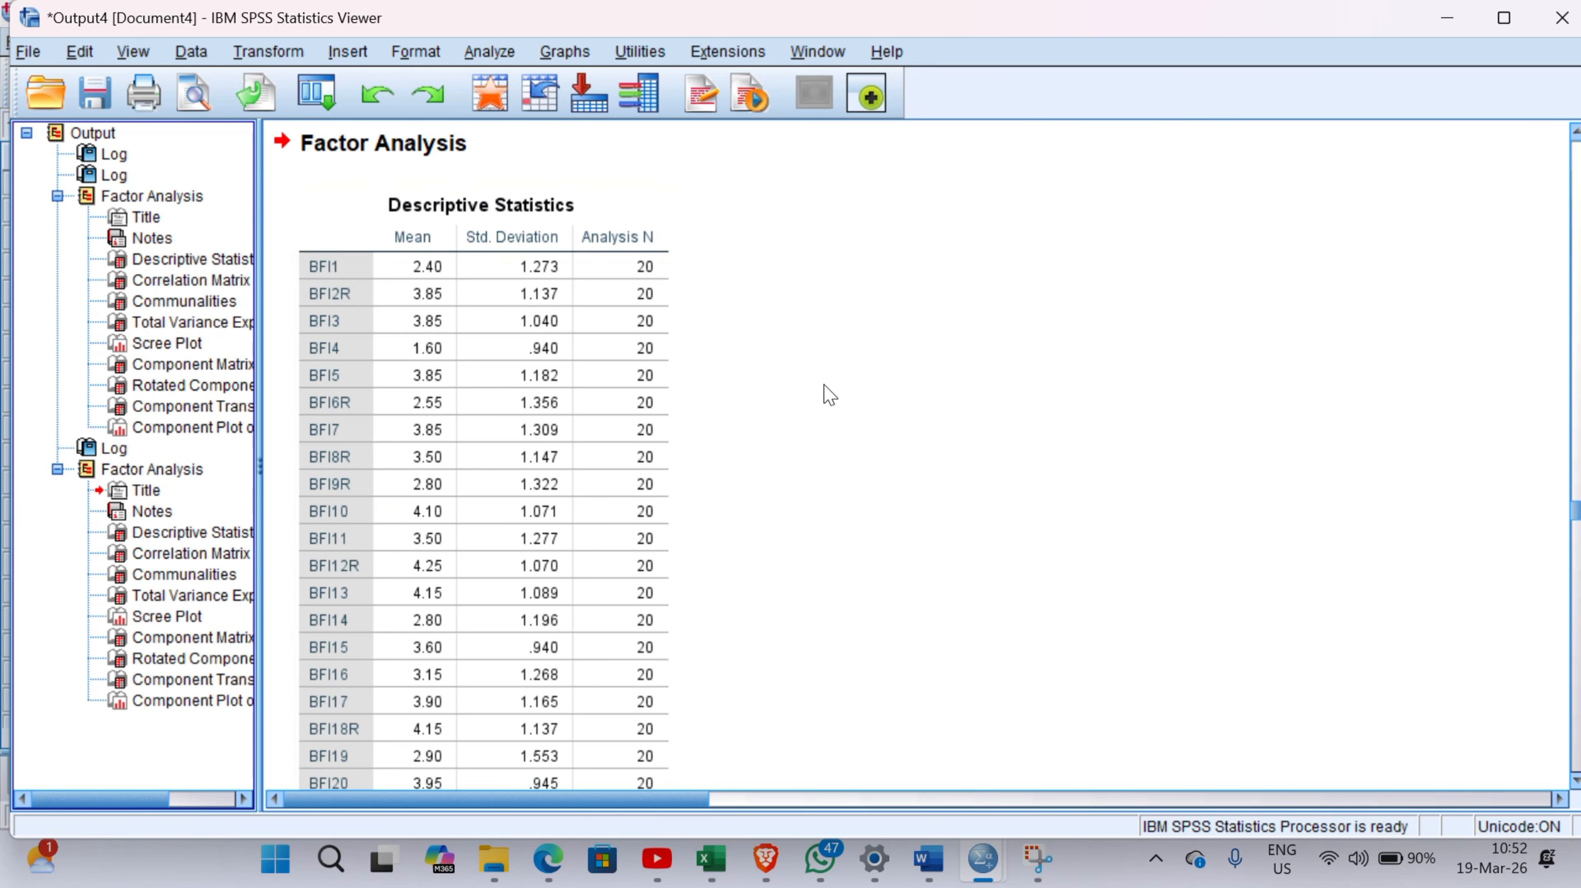
Examine the five-factor run's Descriptive Statistics, Correlation Matrix, Communalities and Total Variance Explained tables
{"action": "scroll", "coordinate": [756, 505], "scroll_direction": "down", "scroll_amount": 12}
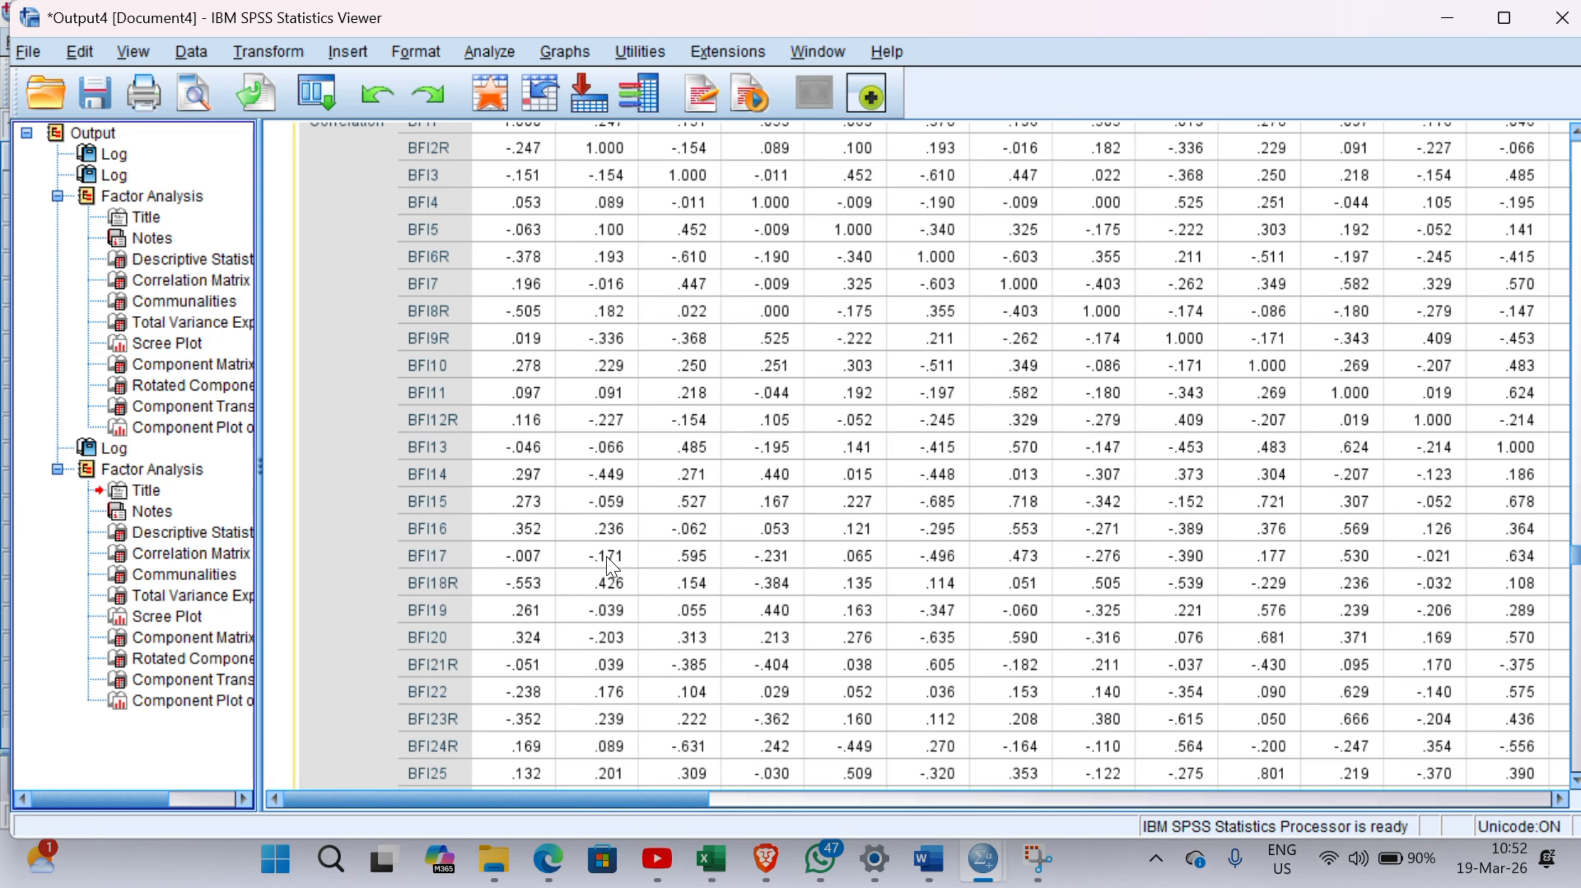
{"action": "scroll", "coordinate": [611, 565], "scroll_direction": "up", "scroll_amount": 12}
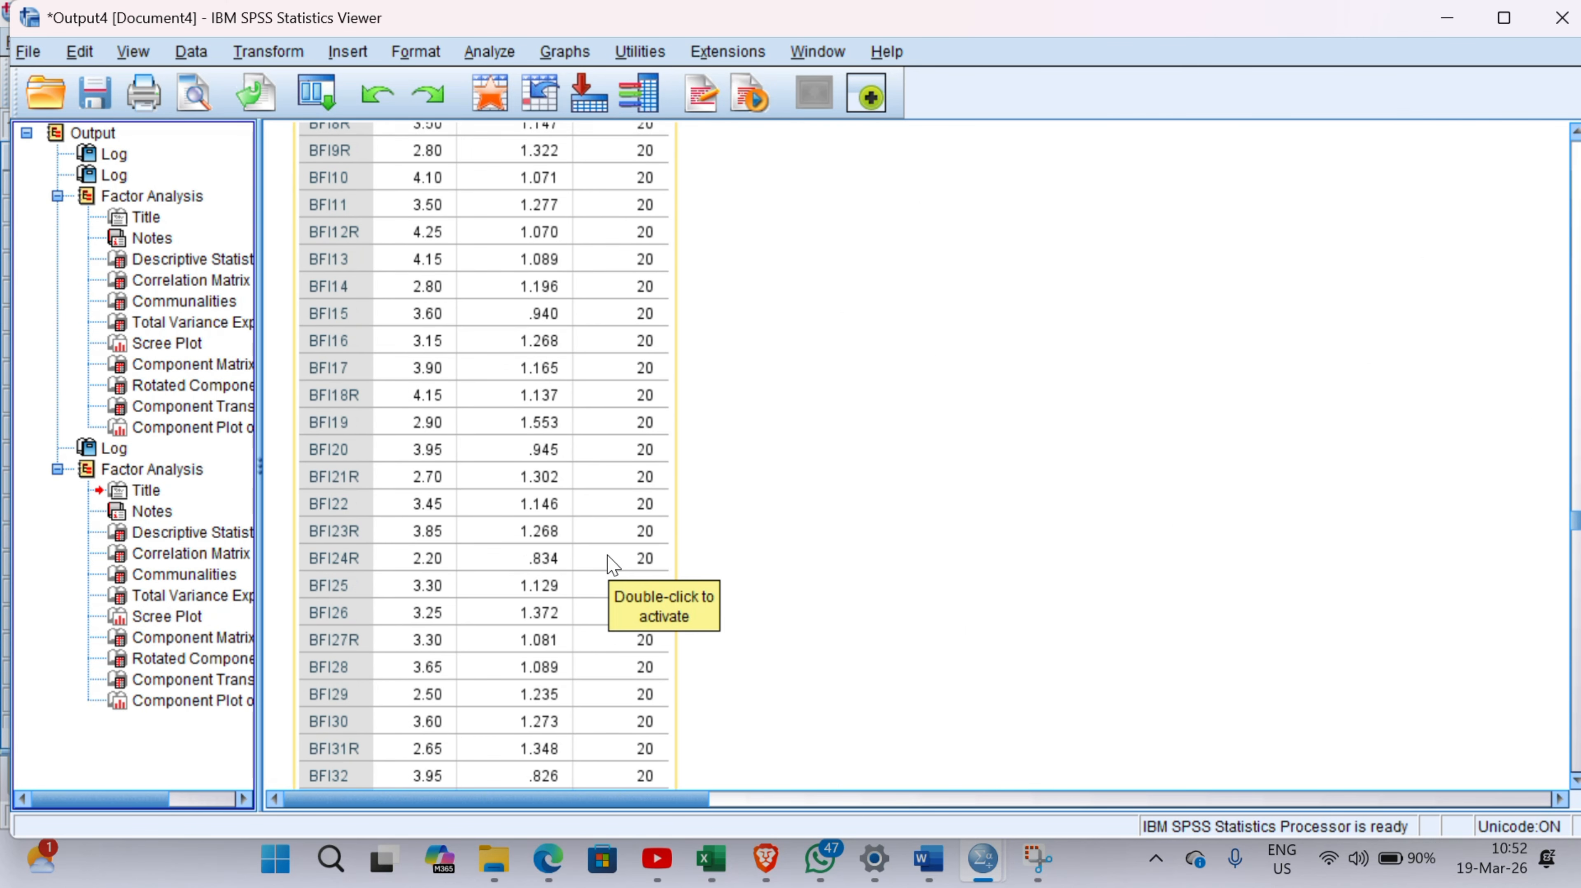
{"action": "scroll", "coordinate": [611, 565], "scroll_direction": "up", "scroll_amount": 4}
{"action": "scroll", "coordinate": [612, 460], "scroll_direction": "down", "scroll_amount": 8}
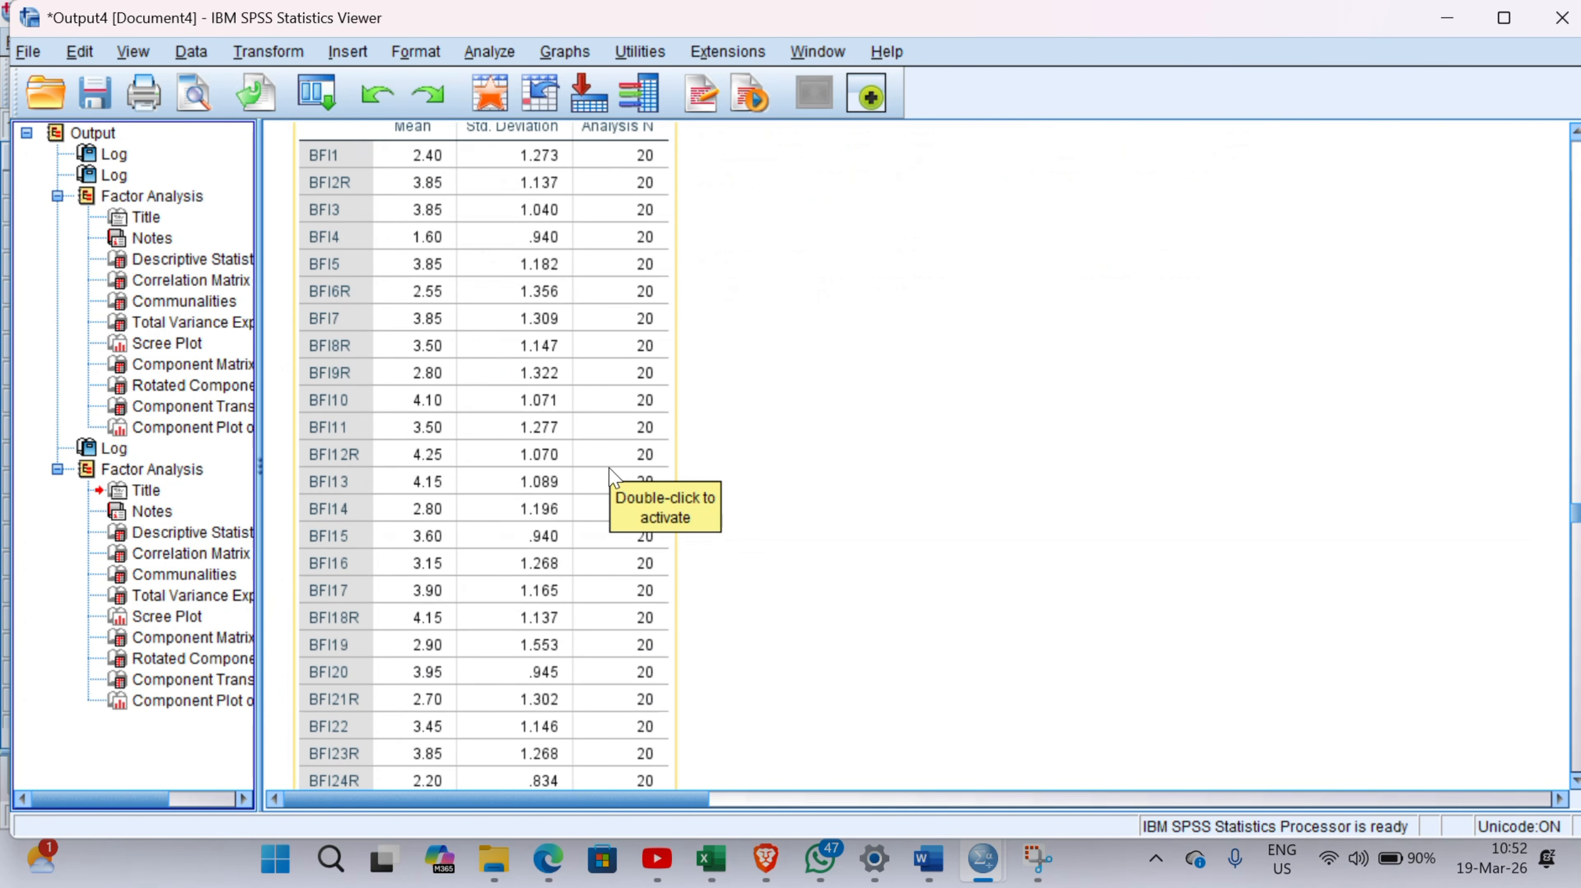
{"action": "scroll", "coordinate": [612, 471], "scroll_direction": "down", "scroll_amount": 20}
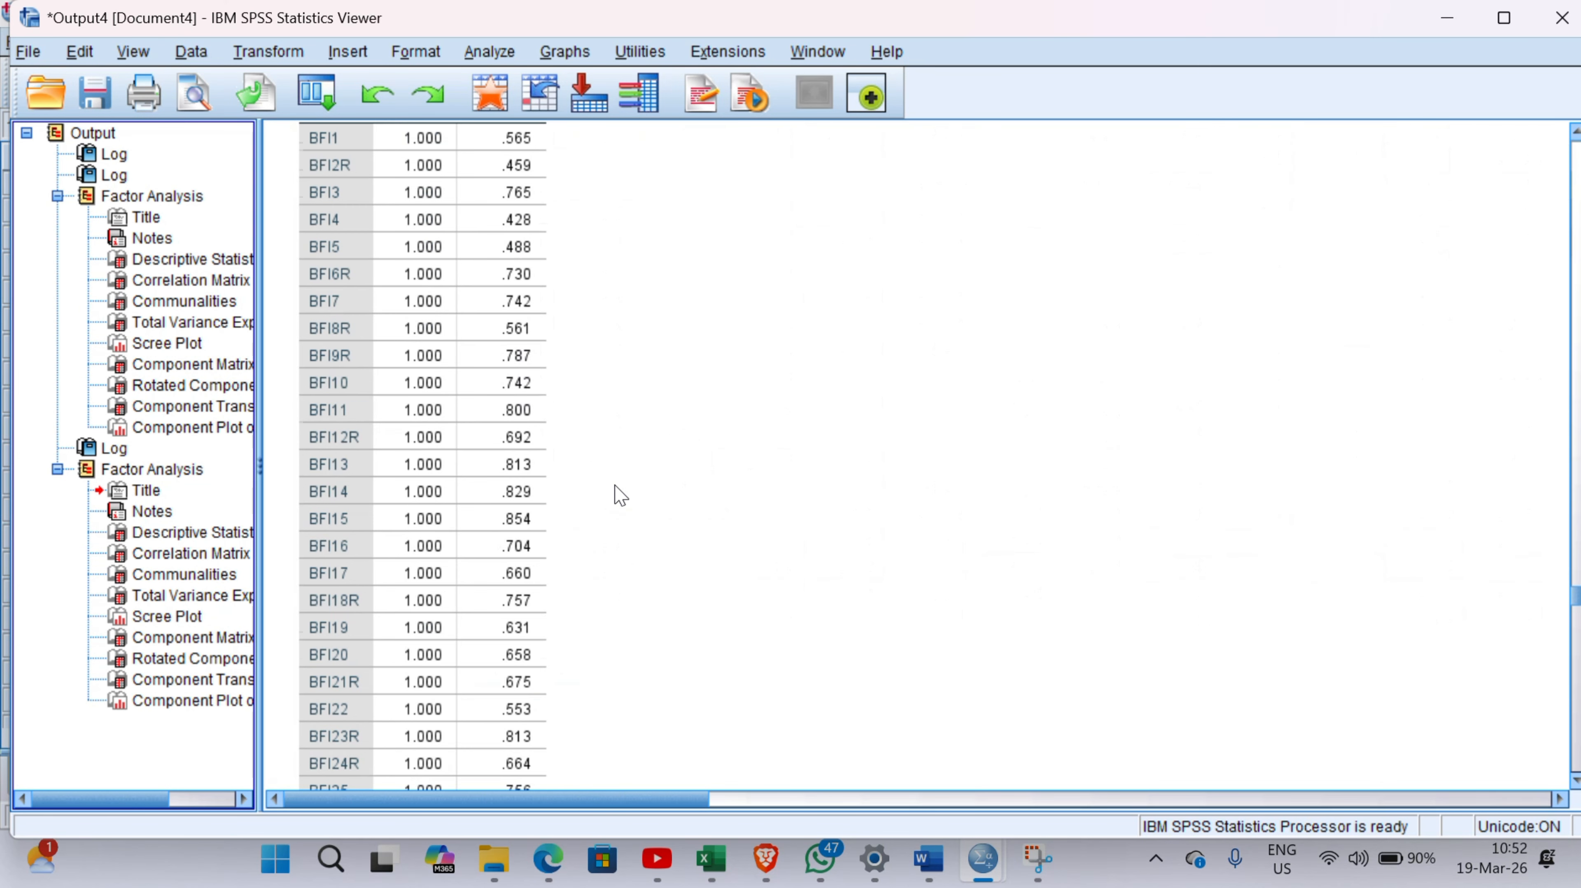
{"action": "scroll", "coordinate": [620, 495], "scroll_direction": "down", "scroll_amount": 10}
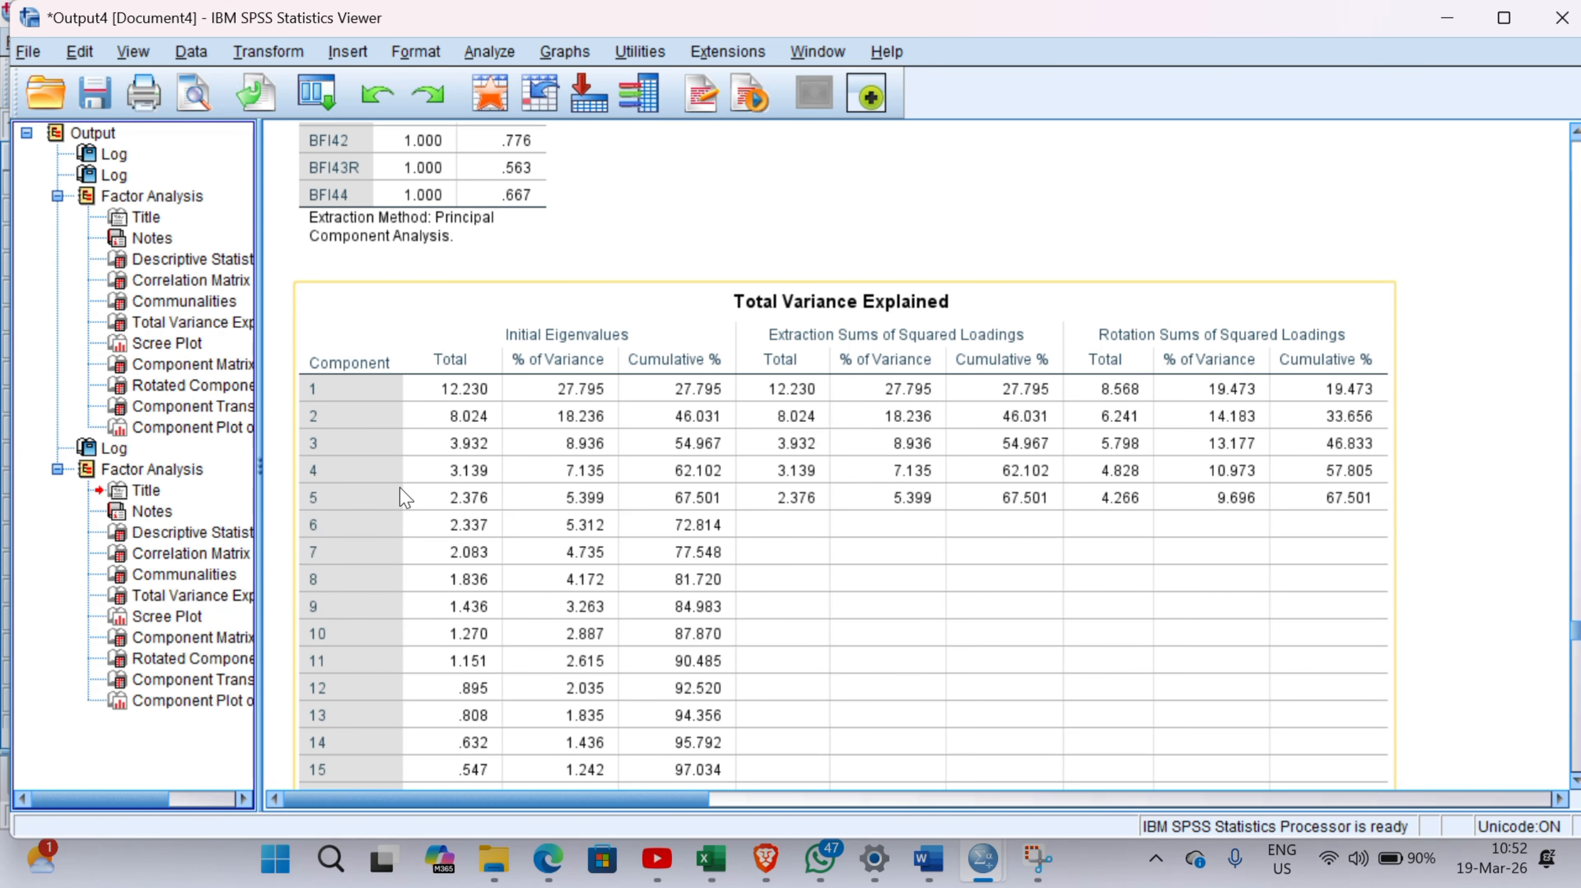
{"action": "scroll", "coordinate": [451, 498], "scroll_direction": "down", "scroll_amount": 15}
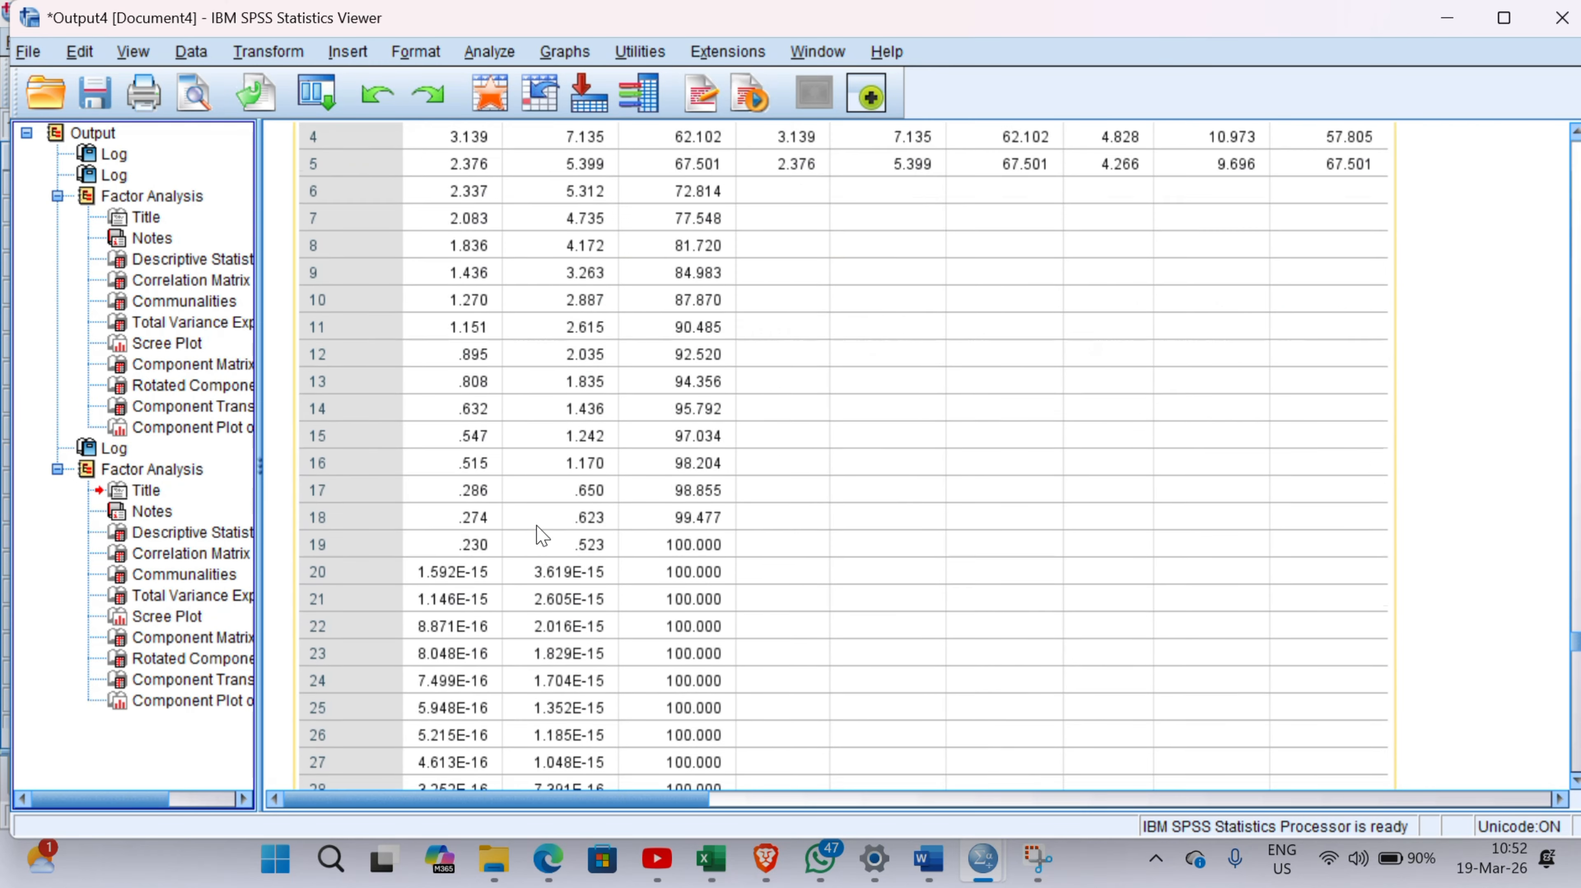
Examine the five-factor solution's Rotated Component Matrix, Component Transformation Matrix and Component Plot in Rotated Space
{"action": "scroll", "coordinate": [547, 540], "scroll_direction": "down", "scroll_amount": 20}
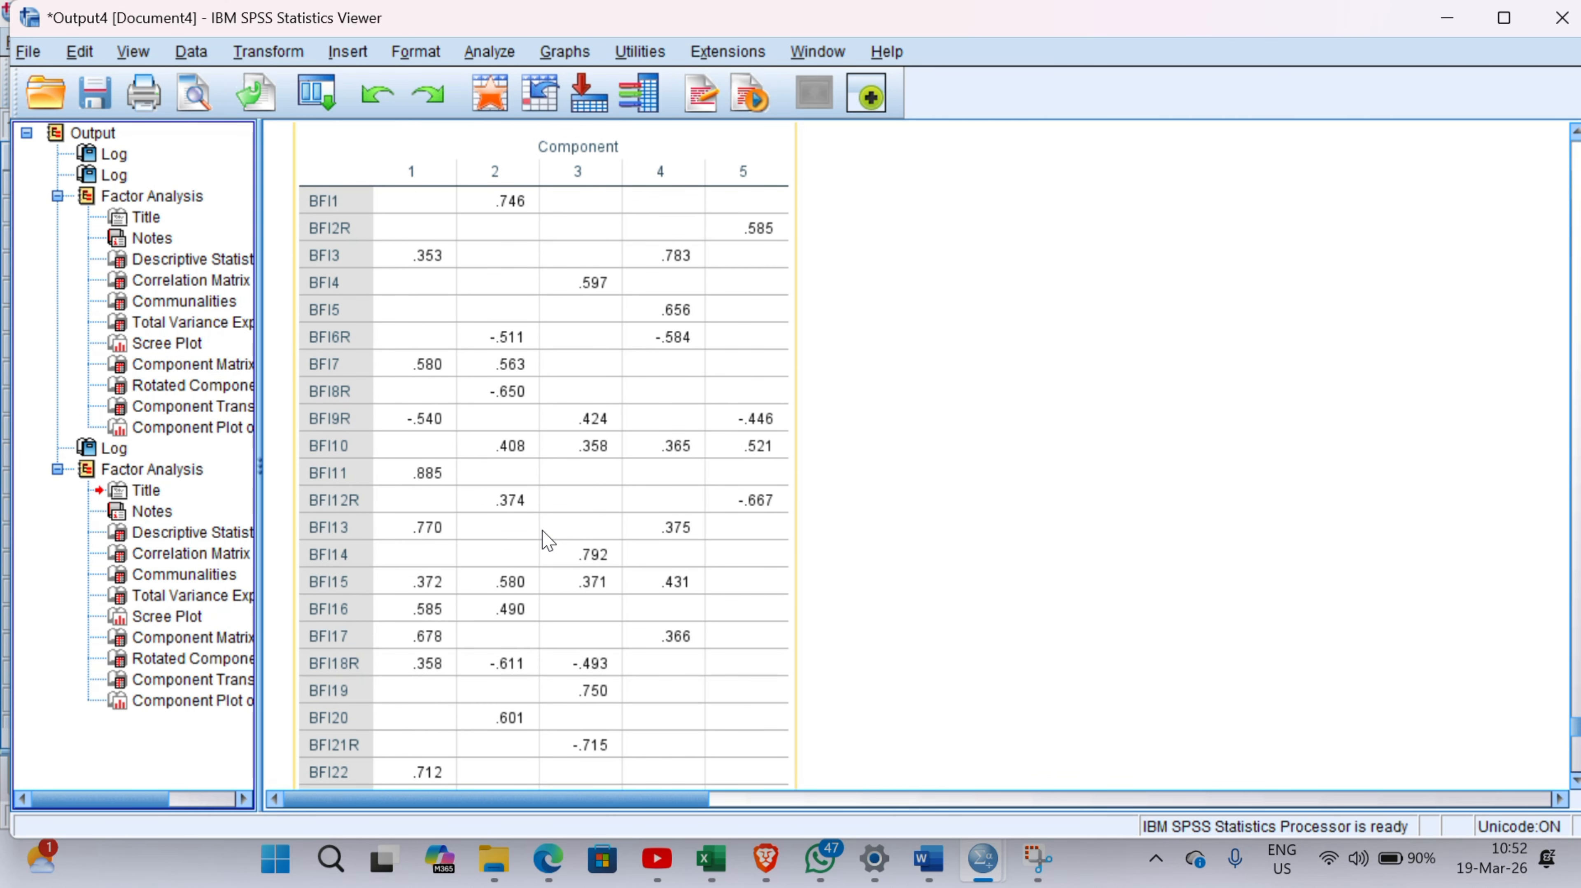
{"action": "scroll", "coordinate": [547, 540], "scroll_direction": "down", "scroll_amount": 10}
{"action": "scroll", "coordinate": [547, 540], "scroll_direction": "up", "scroll_amount": 12}
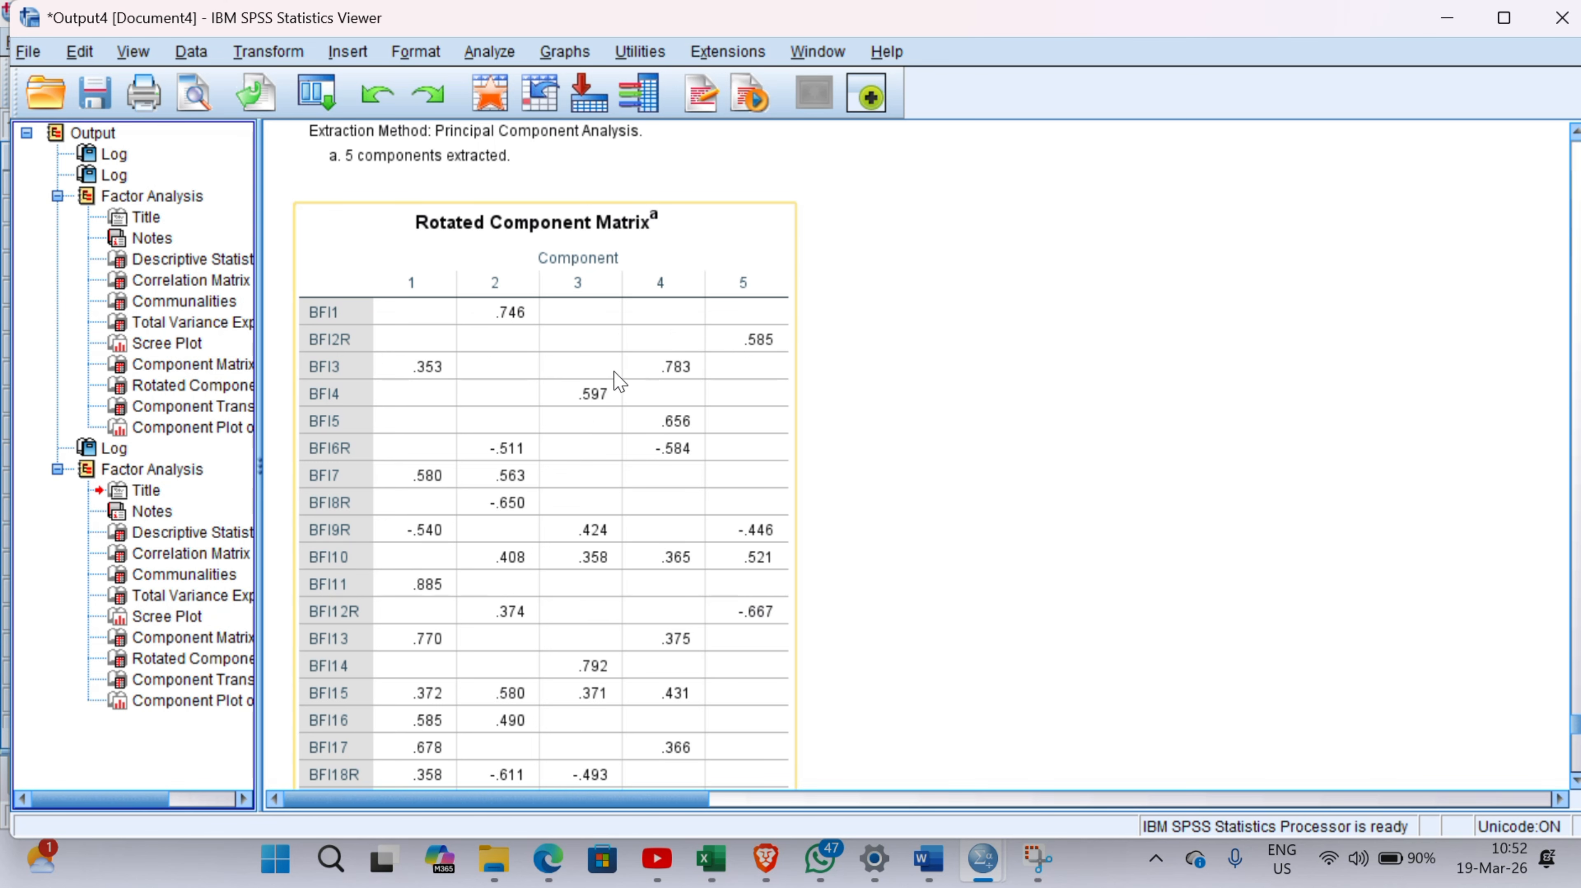
{"action": "scroll", "coordinate": [615, 376], "scroll_direction": "down", "scroll_amount": 15}
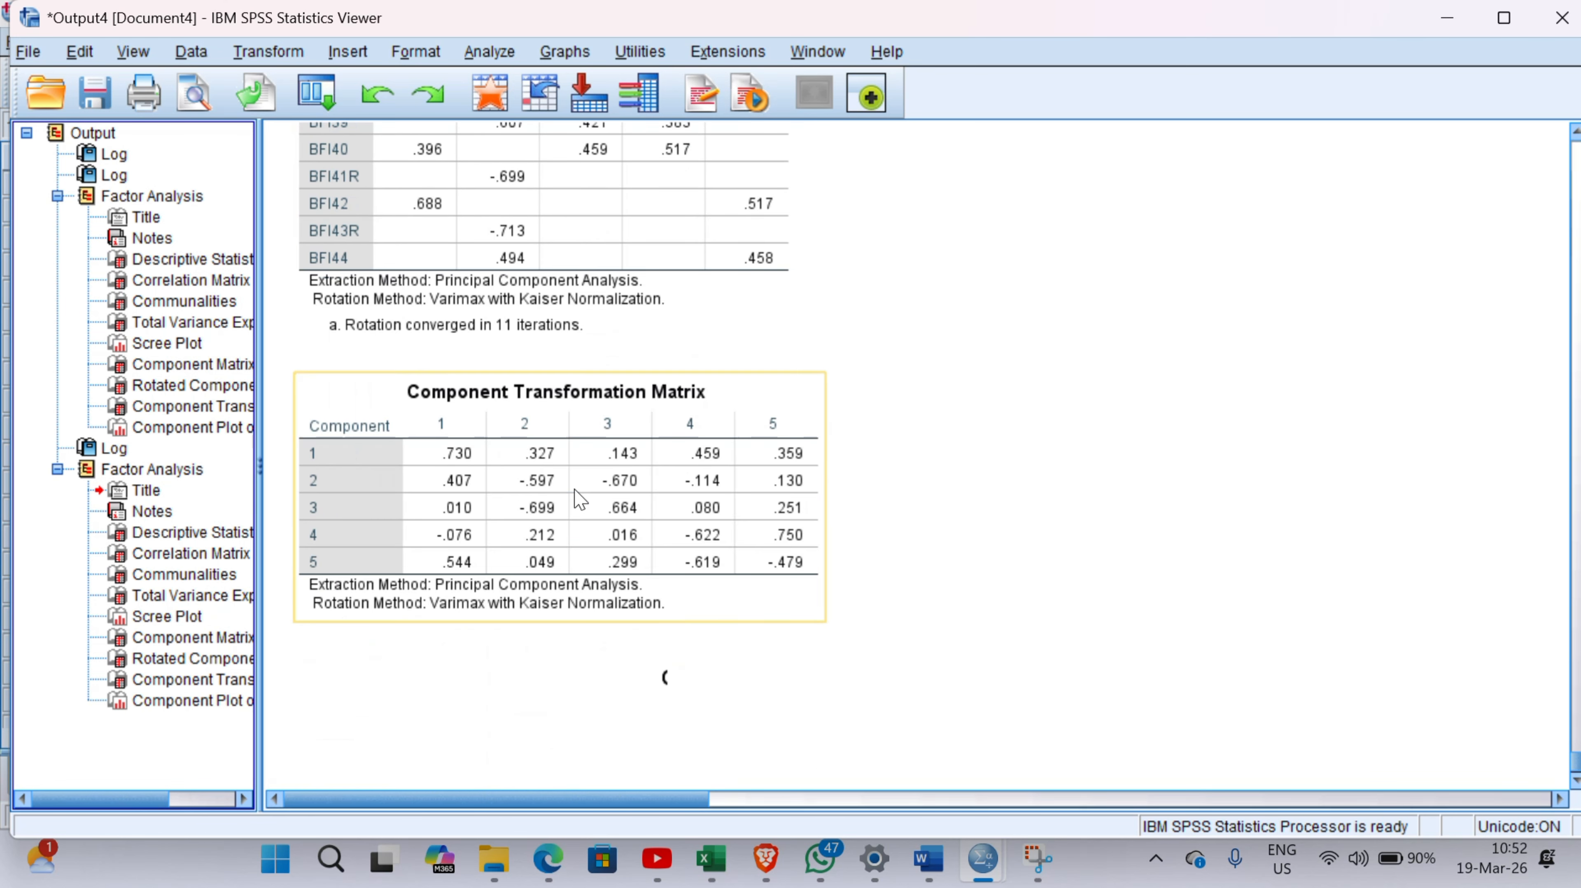
{"action": "scroll", "coordinate": [567, 314], "scroll_direction": "up", "scroll_amount": 3}
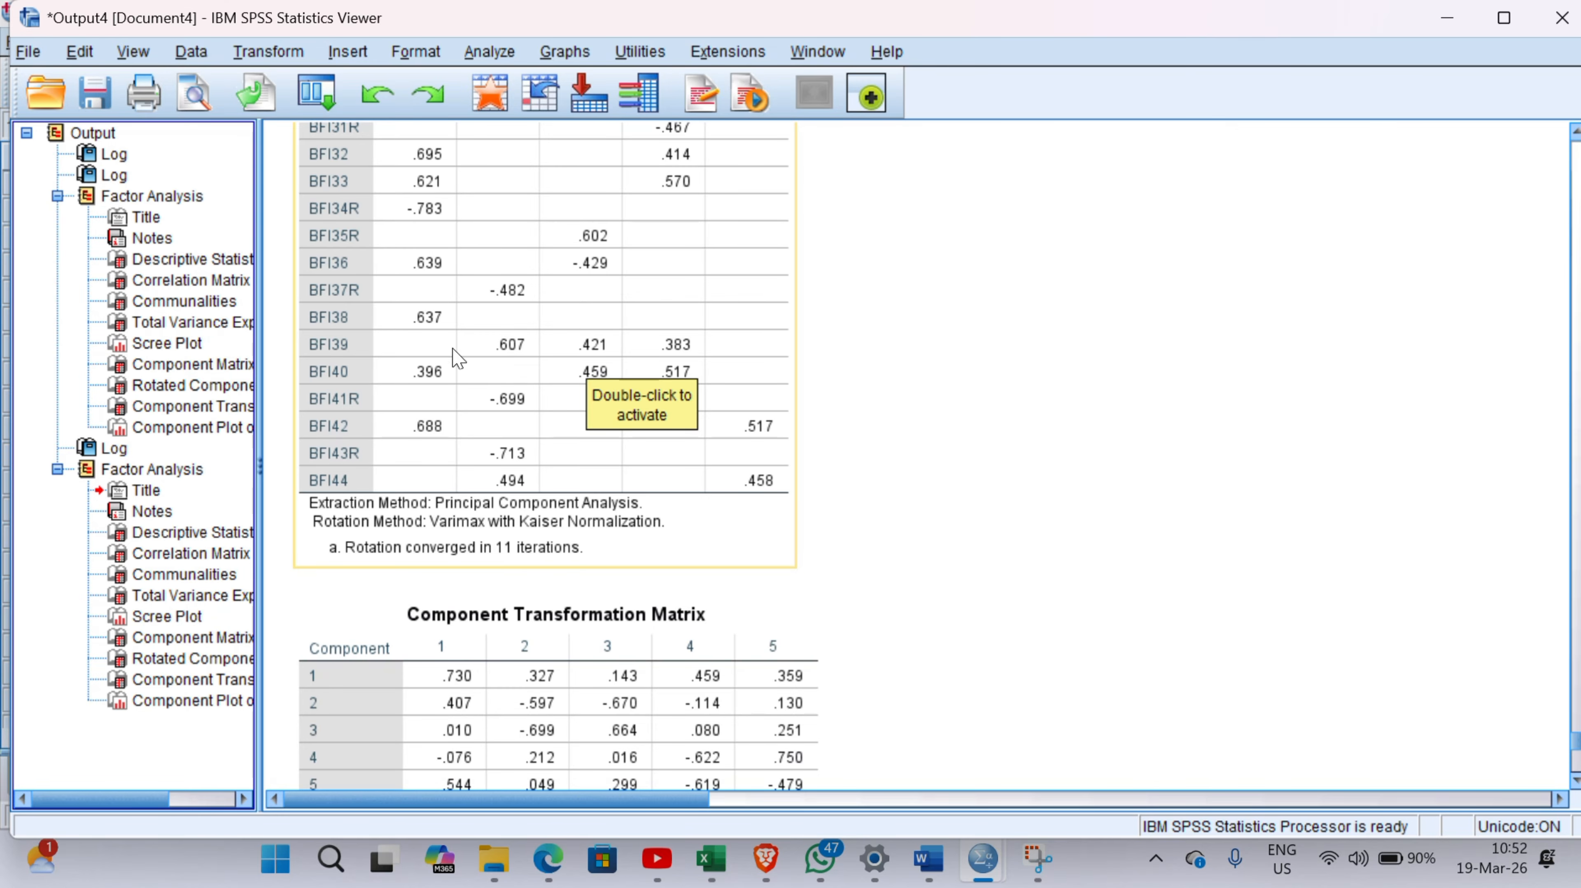
{"action": "scroll", "coordinate": [717, 615], "scroll_direction": "down", "scroll_amount": 5}
{"action": "scroll", "coordinate": [716, 615], "scroll_direction": "down", "scroll_amount": 4}
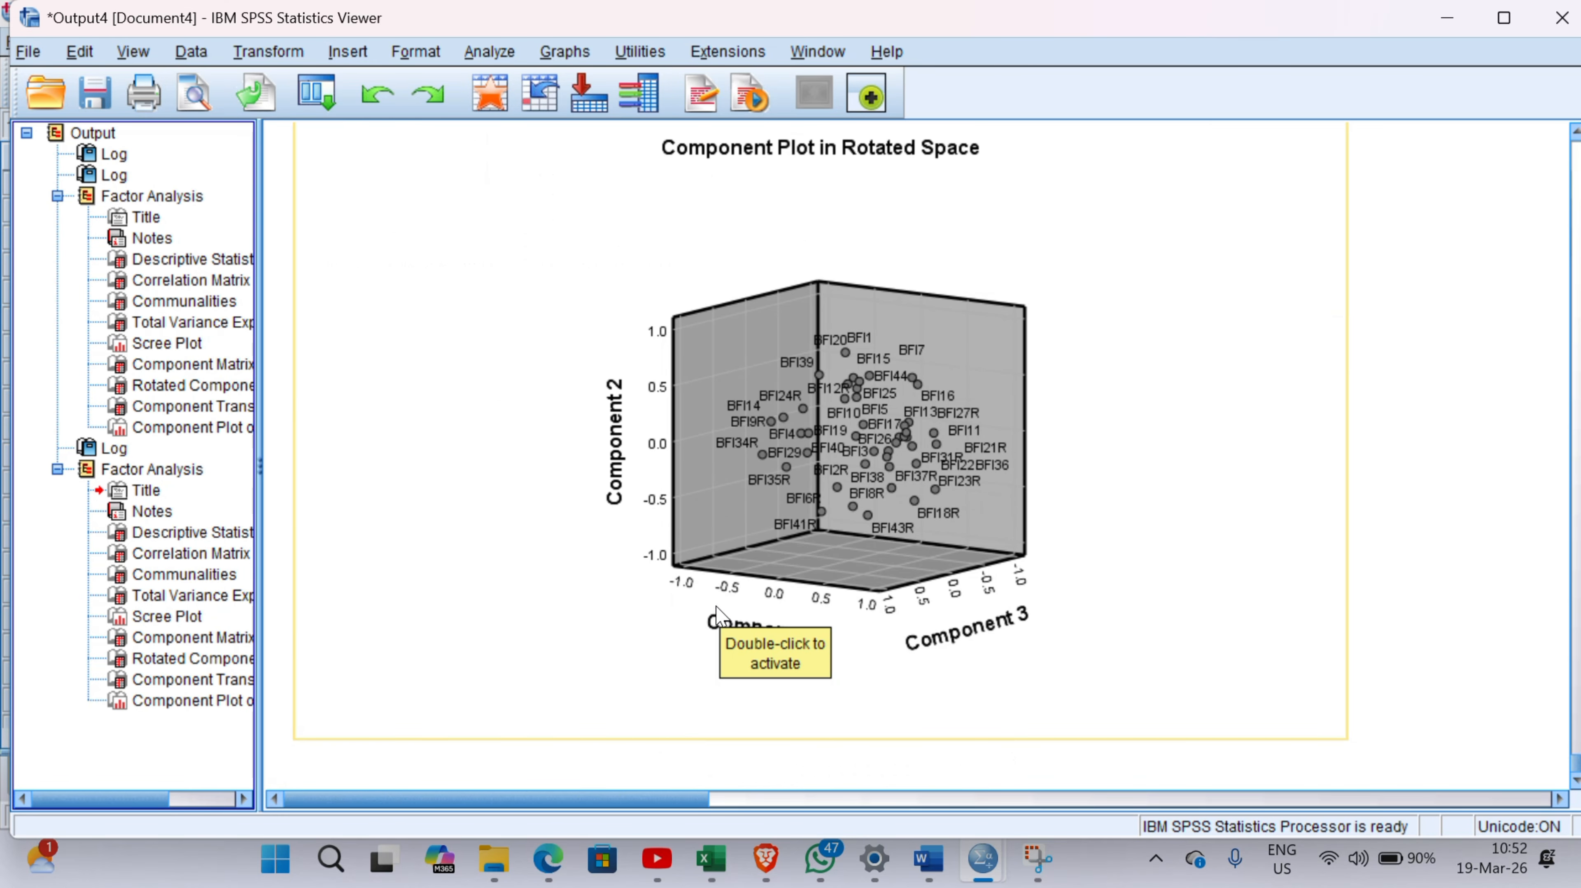
{"action": "scroll", "coordinate": [722, 596], "scroll_direction": "up", "scroll_amount": 9}
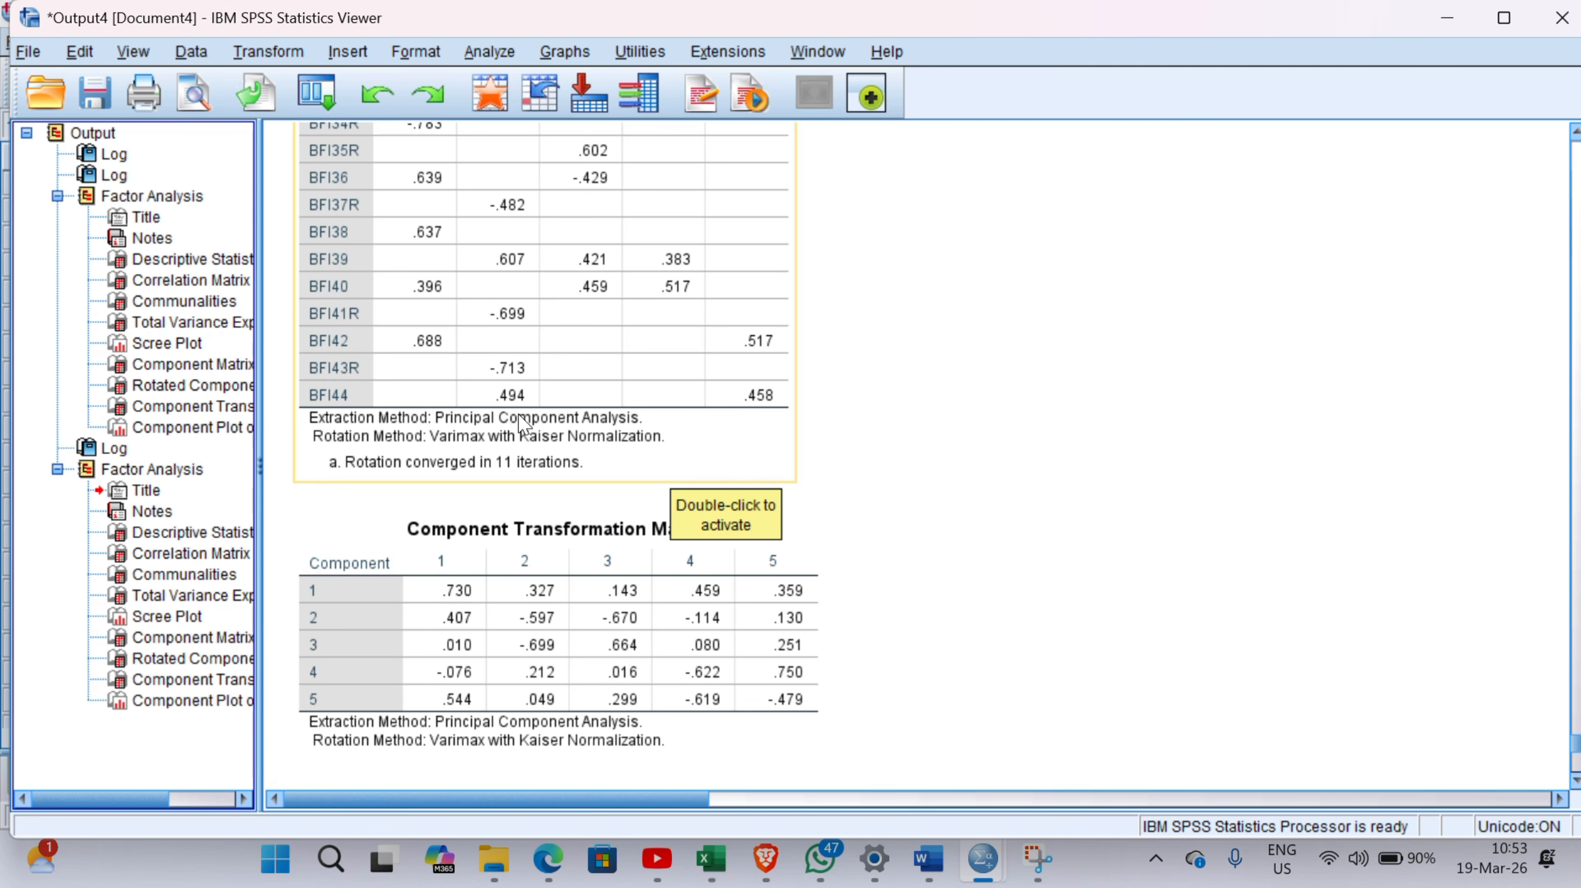
{"action": "scroll", "coordinate": [538, 445], "scroll_direction": "down", "scroll_amount": 5}
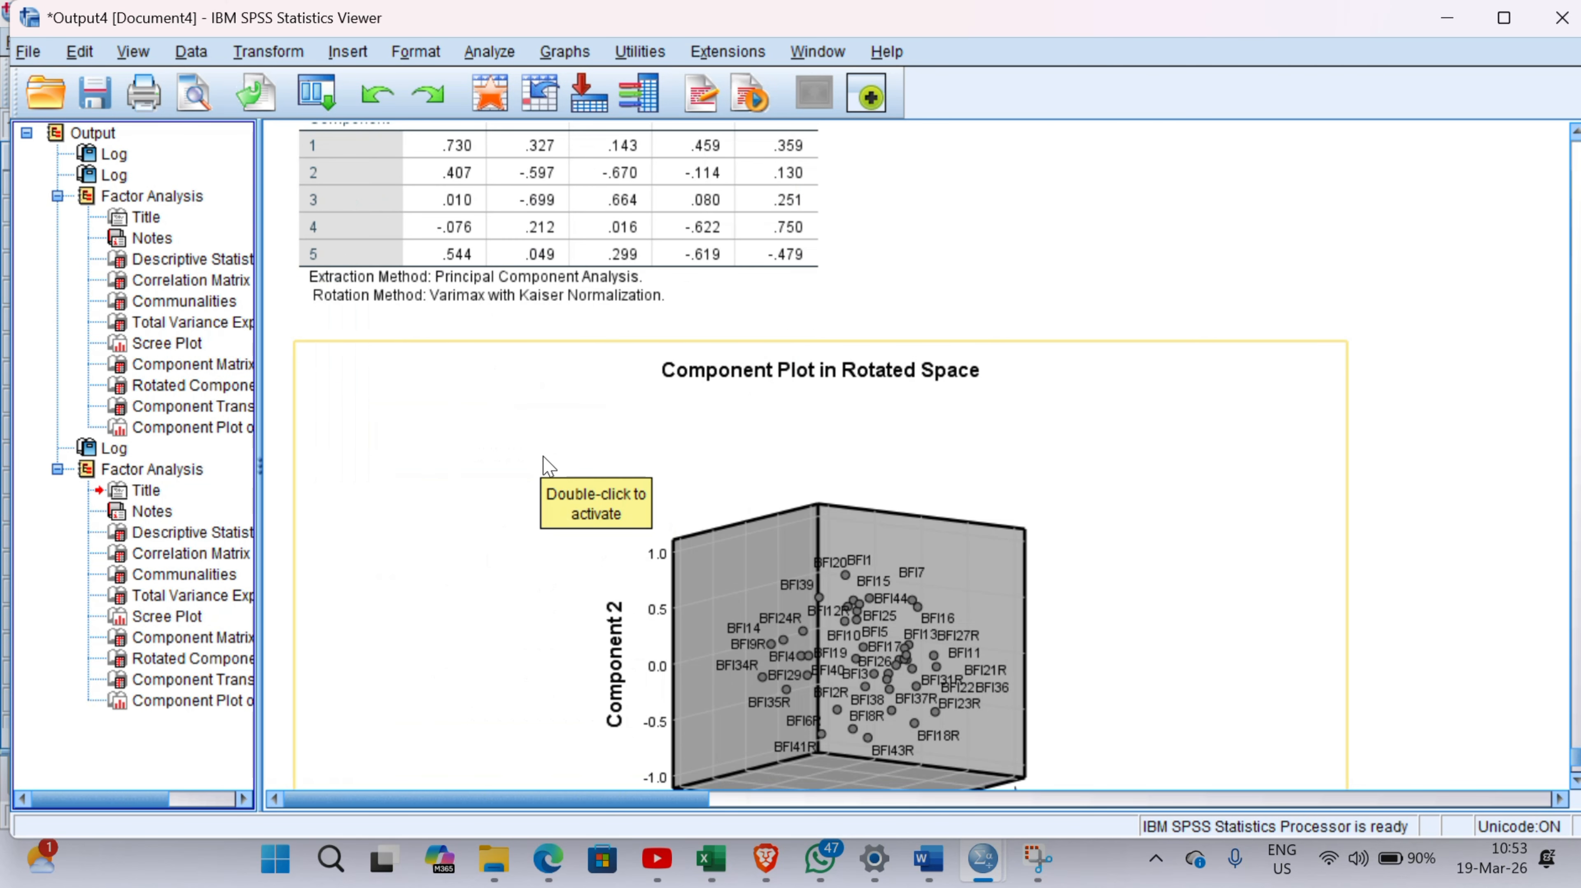